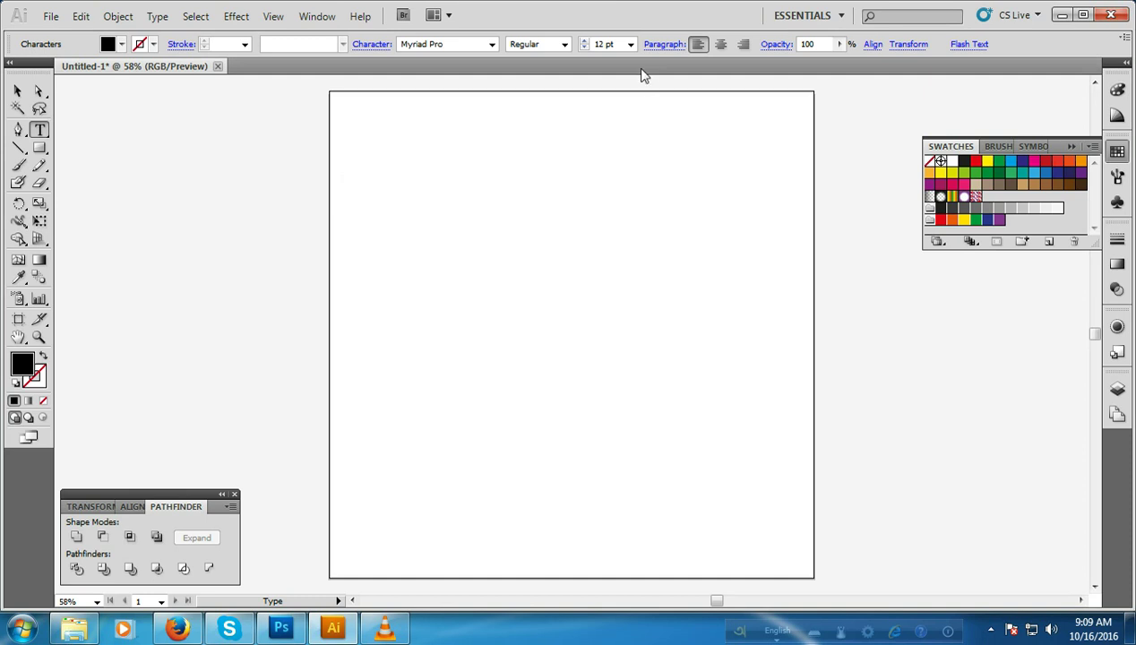
Set the font size to 36 pt and type 'Now we learn how to use Pen Tools', fixing typos.
click(630, 44)
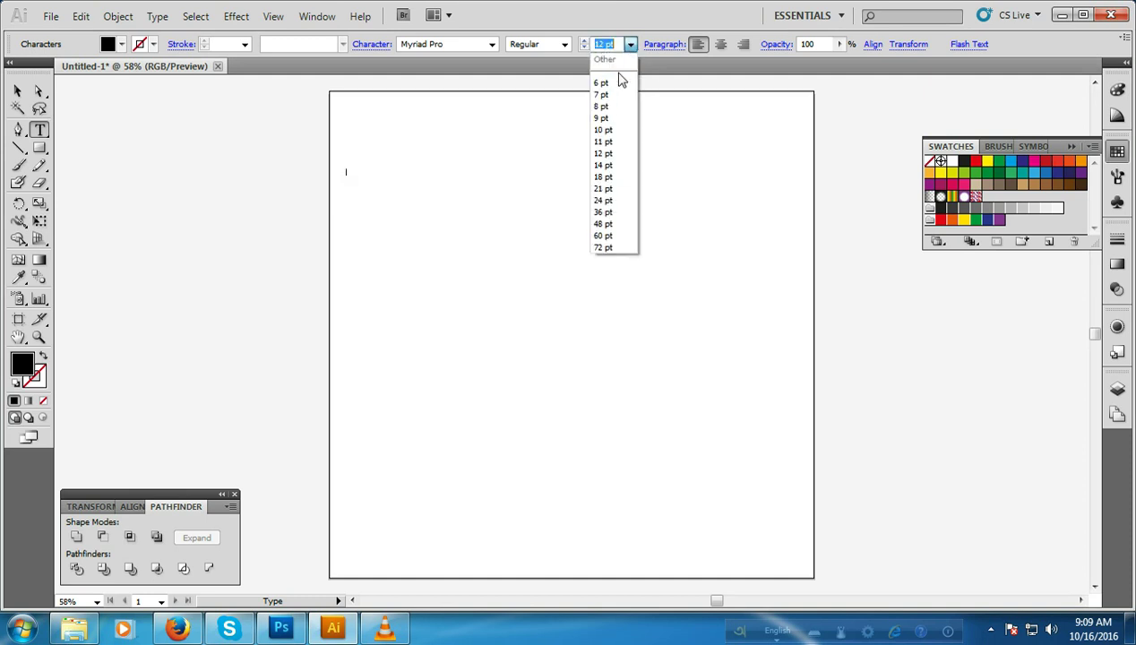
click(604, 212)
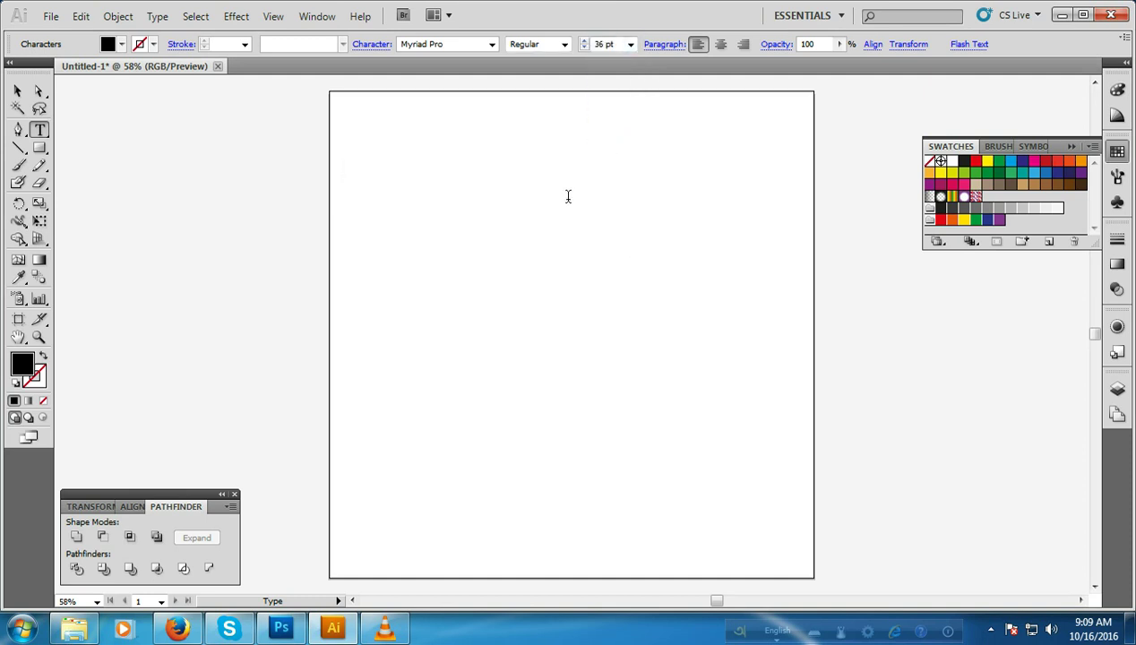
text(Now )
text(We Le)
key(BackSpace)
key(BackSpace)
key(BackSpace)
text(we le)
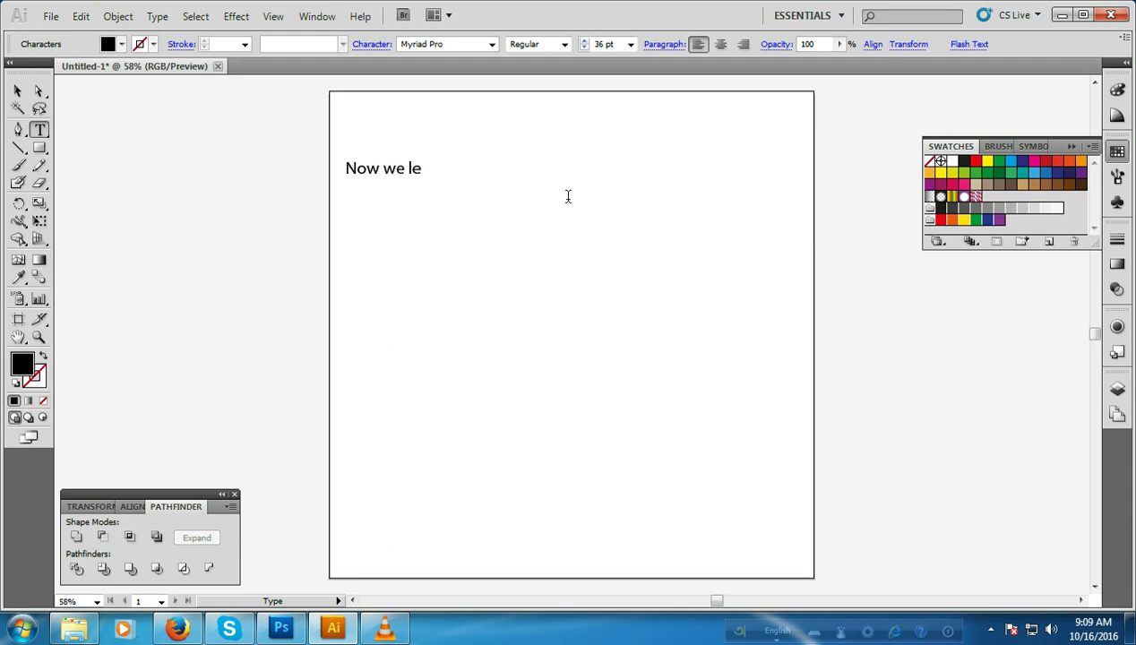
text(arn how to u)
text(se)
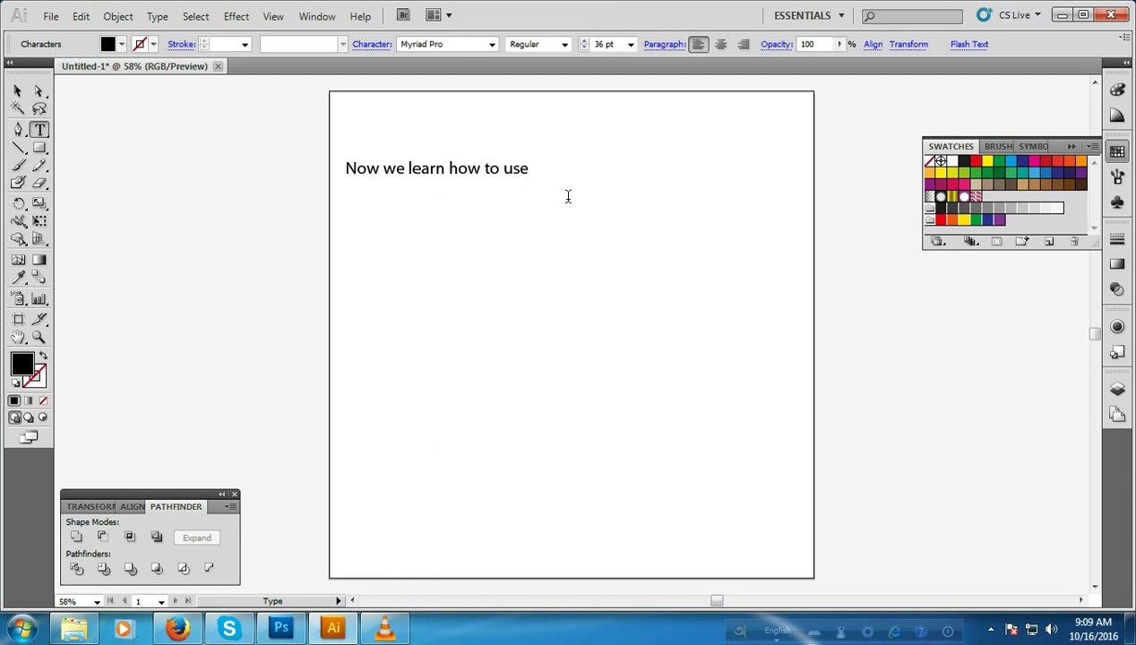
text( pen)
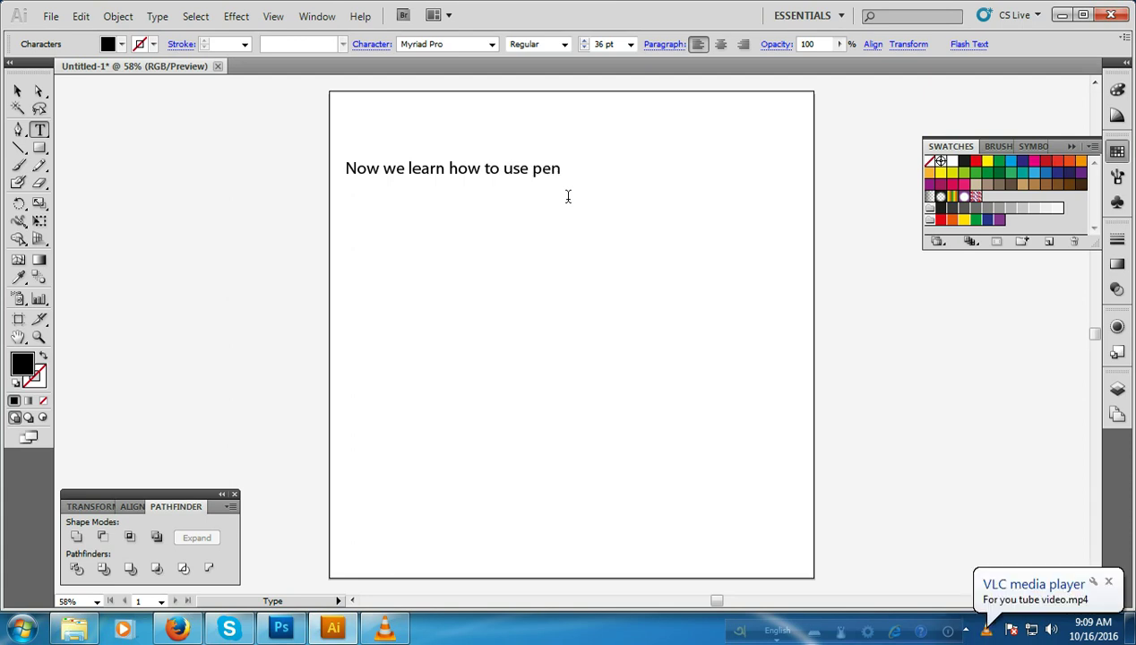
key(BackSpace)
key(BackSpace)
Finish the caption with 'with sub-tools of Pen Tools', correcting misspellings along the way.
key(BackSpace)
text(Pen Tools and)
key(BackSpace)
key(BackSpace)
key(BackSpace)
text(with)
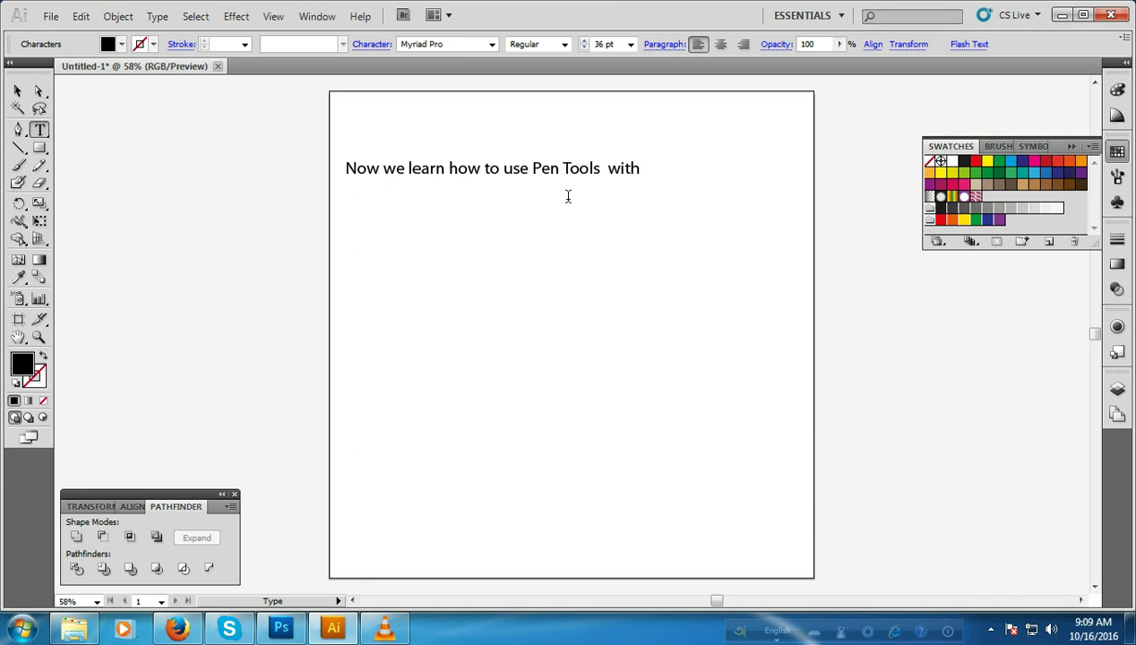
text( so)
key(BackSpace)
key(BackSpace)
text(b-)
text(to)
key(BackSpace)
text(ols of pen)
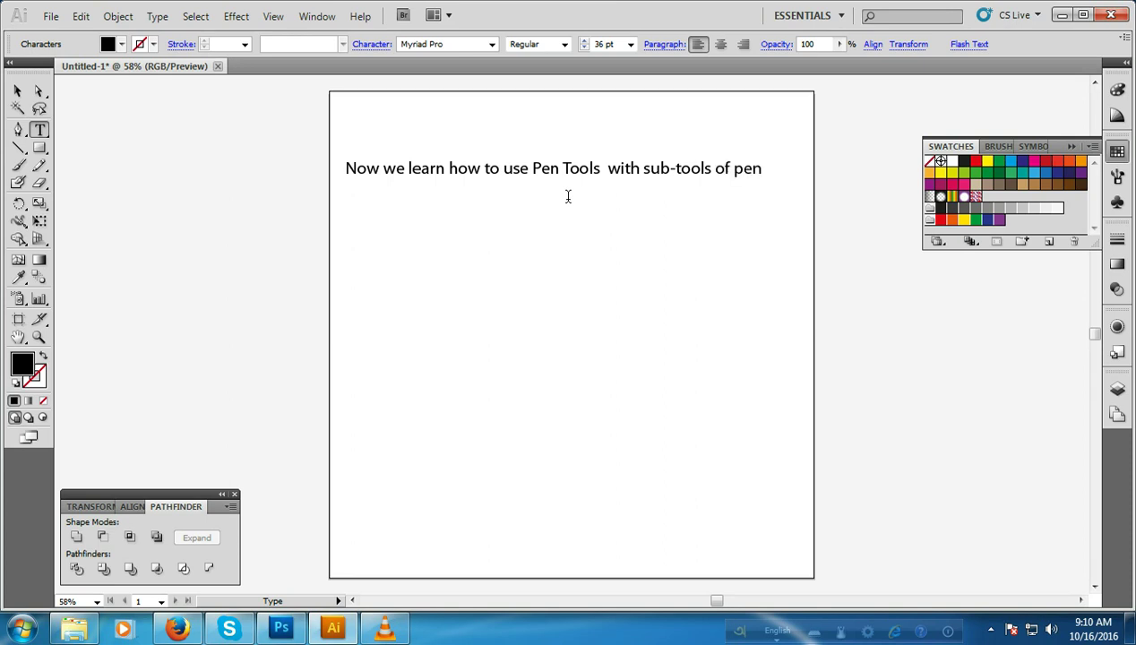
key(BackSpace)
key(BackSpace)
key(BackSpace)
text( Pen )
text(Tool)
text(s)
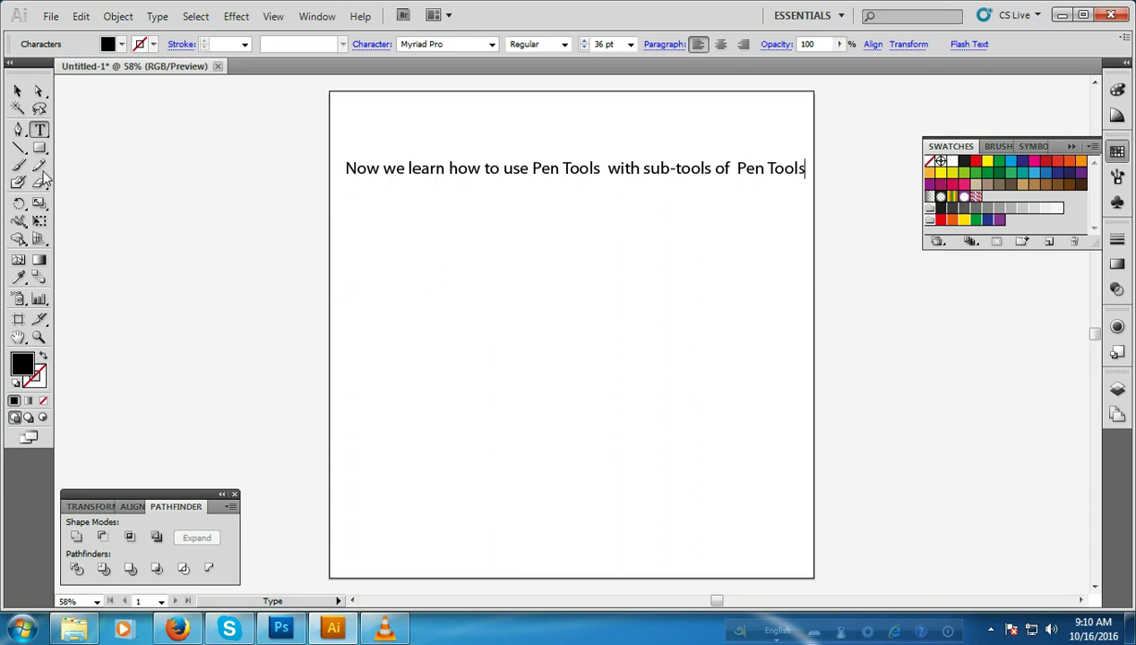
Move the heading caption up to the top-left of the artboard.
click(18, 91)
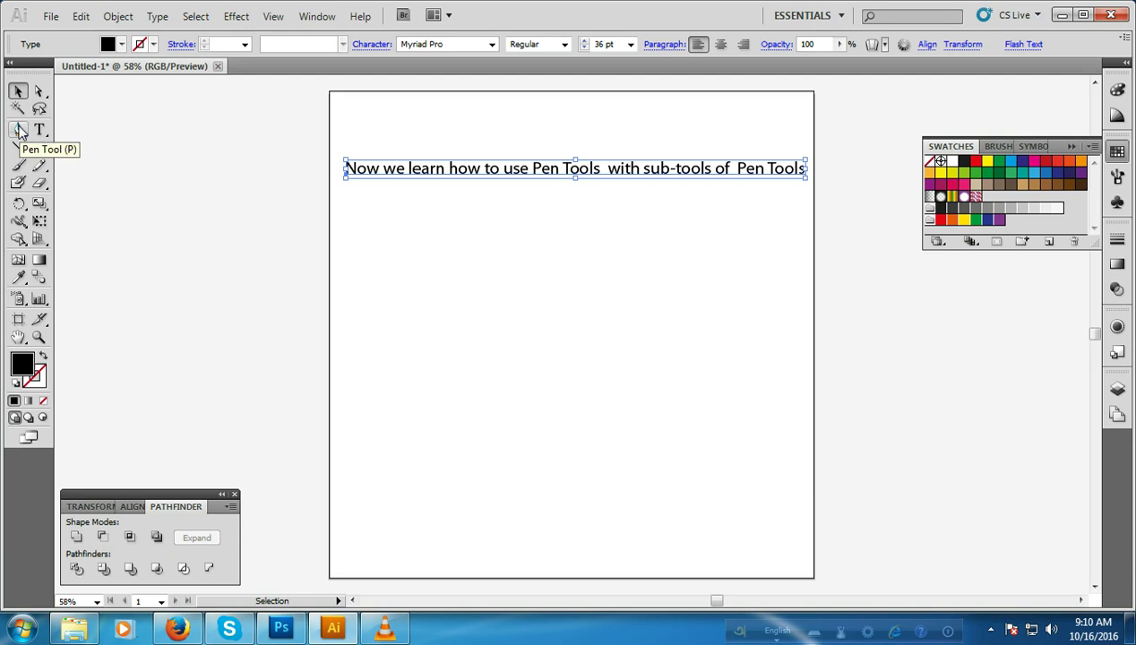
click(18, 131)
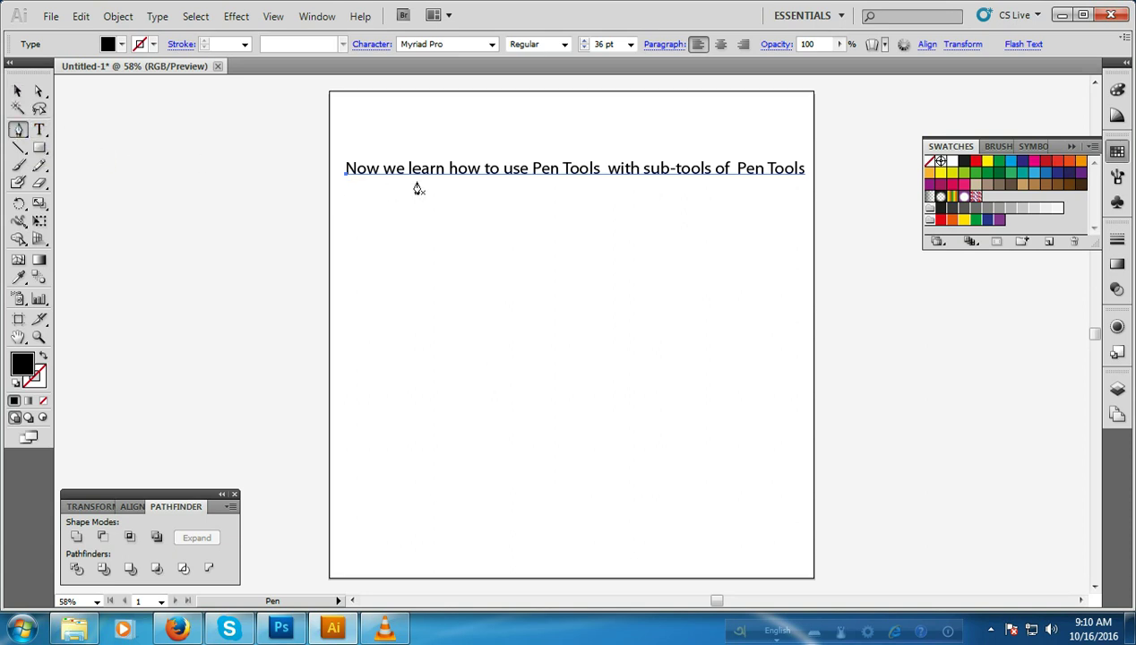
click(17, 91)
drag(419, 167, 155, 108)
click(179, 236)
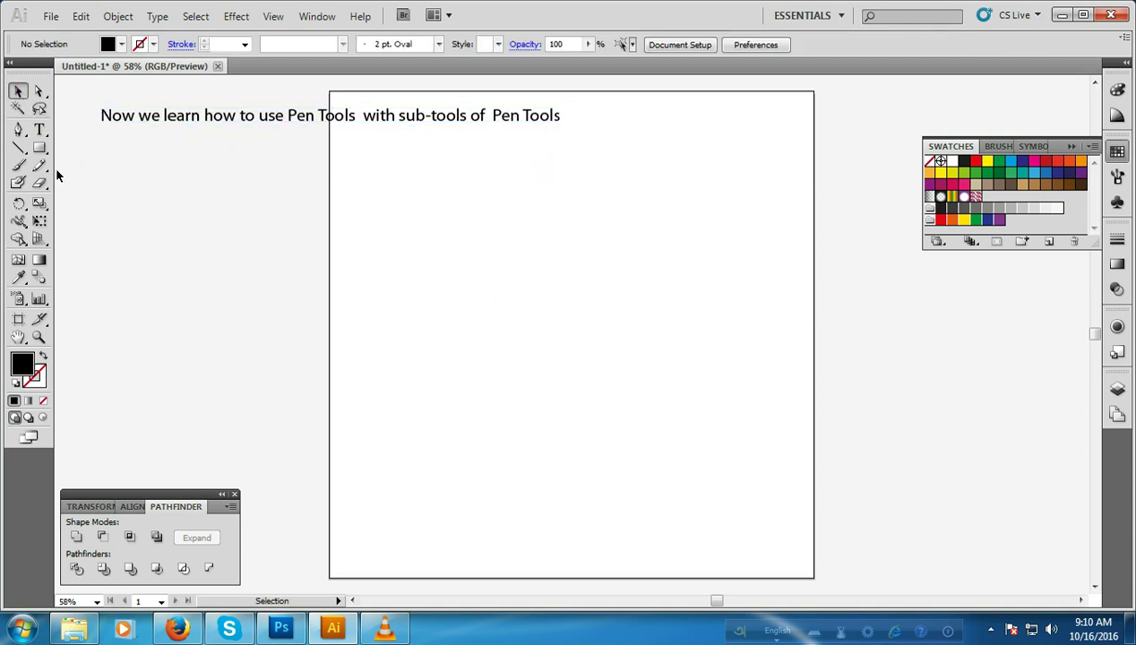
Start the ribbon path with curved anchors at its left end and right edge.
click(18, 129)
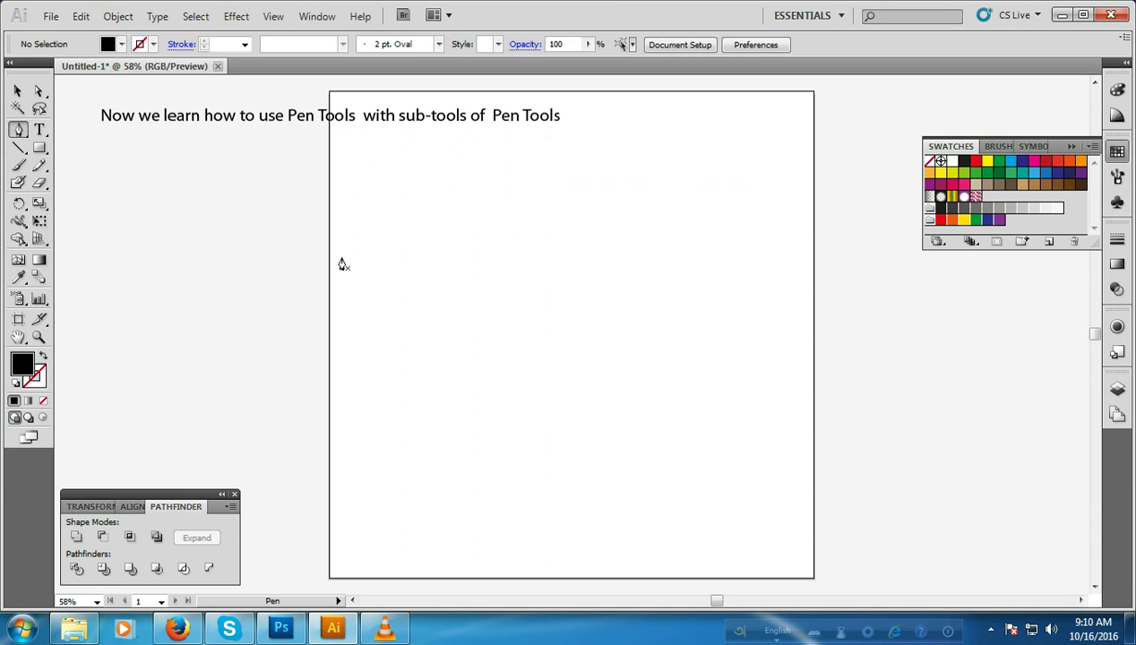
mouse_move(341, 252)
mouse_down()
mouse_move(588, 266)
mouse_move(700, 290)
mouse_move(710, 305)
mouse_up()
click(571, 252)
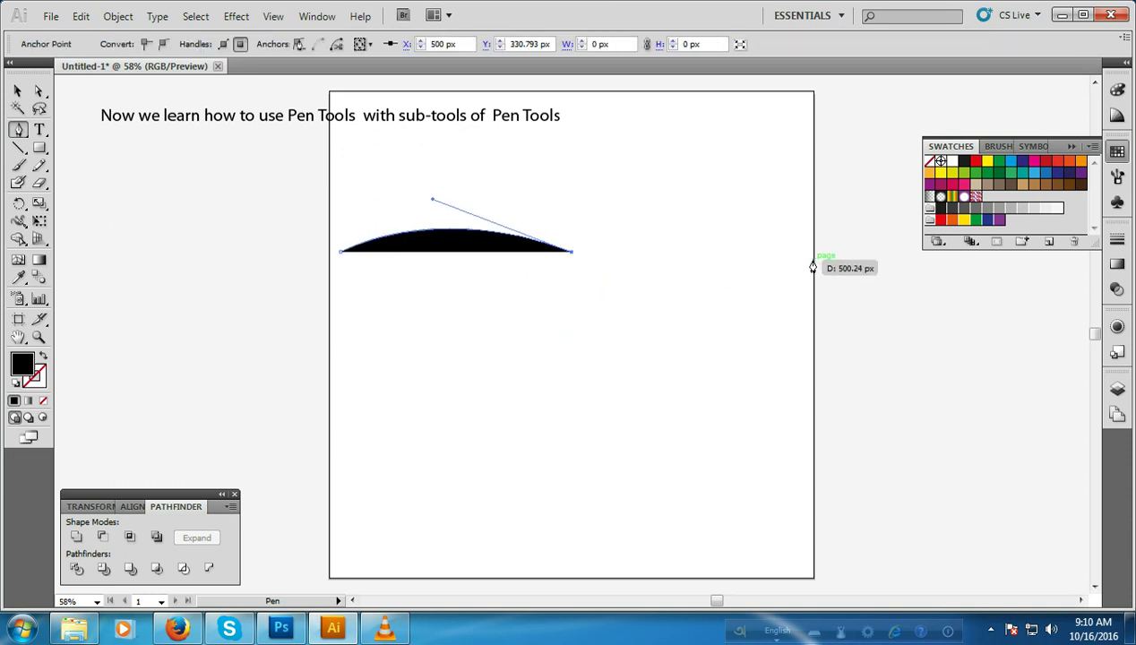
mouse_move(802, 251)
mouse_down()
mouse_move(869, 197)
mouse_move(899, 197)
mouse_up()
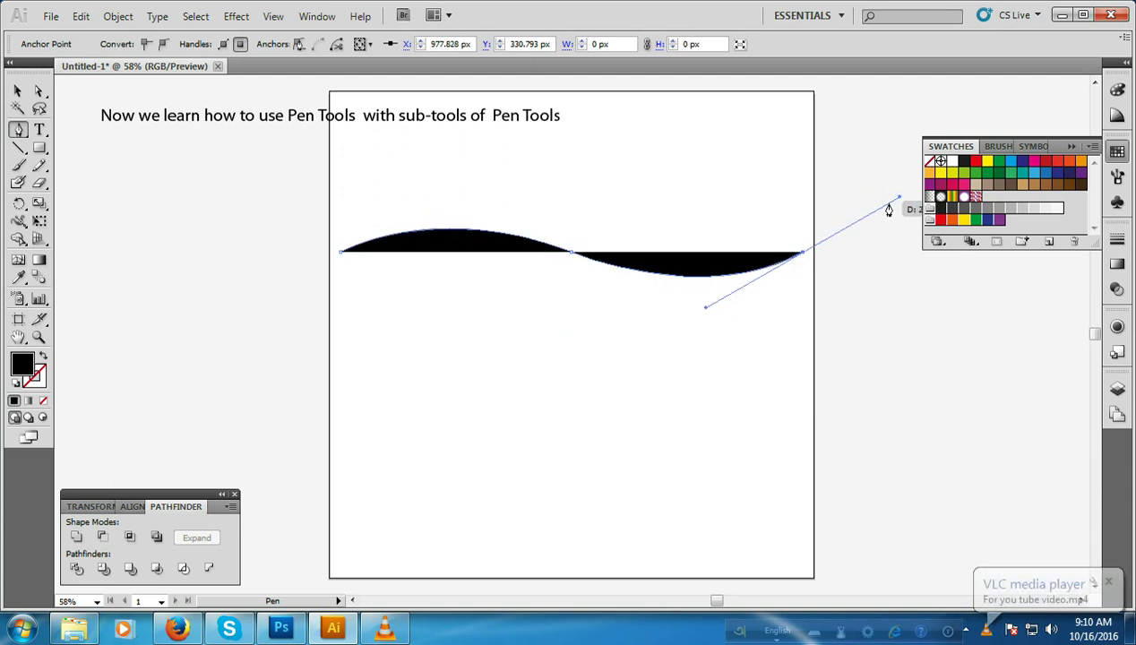
click(803, 255)
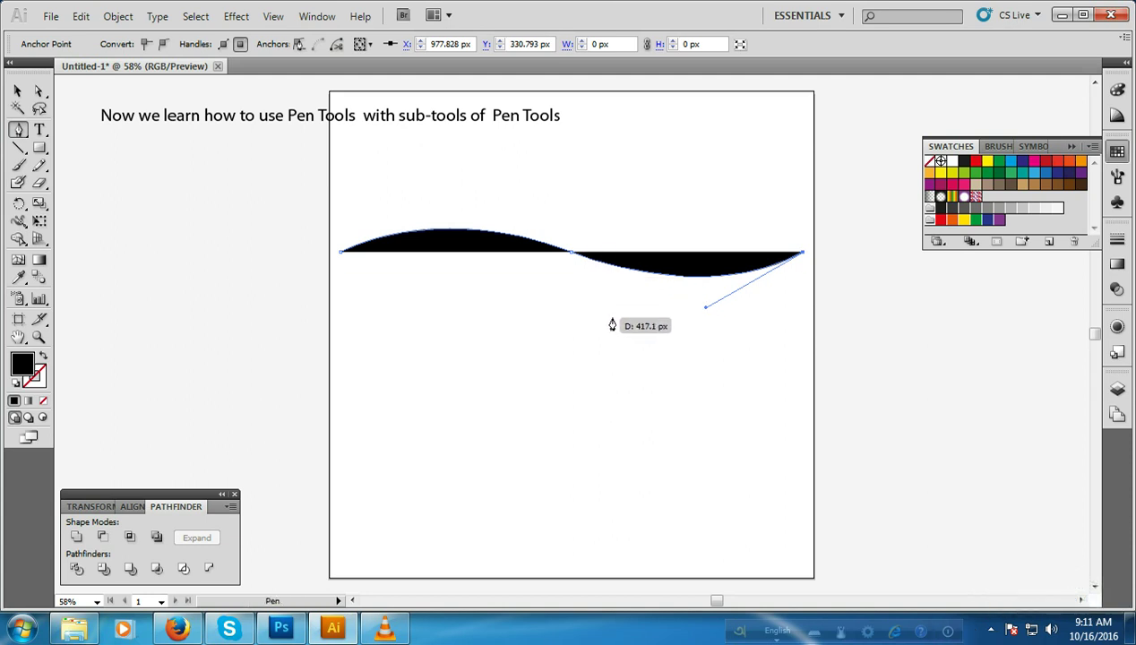
click(800, 258)
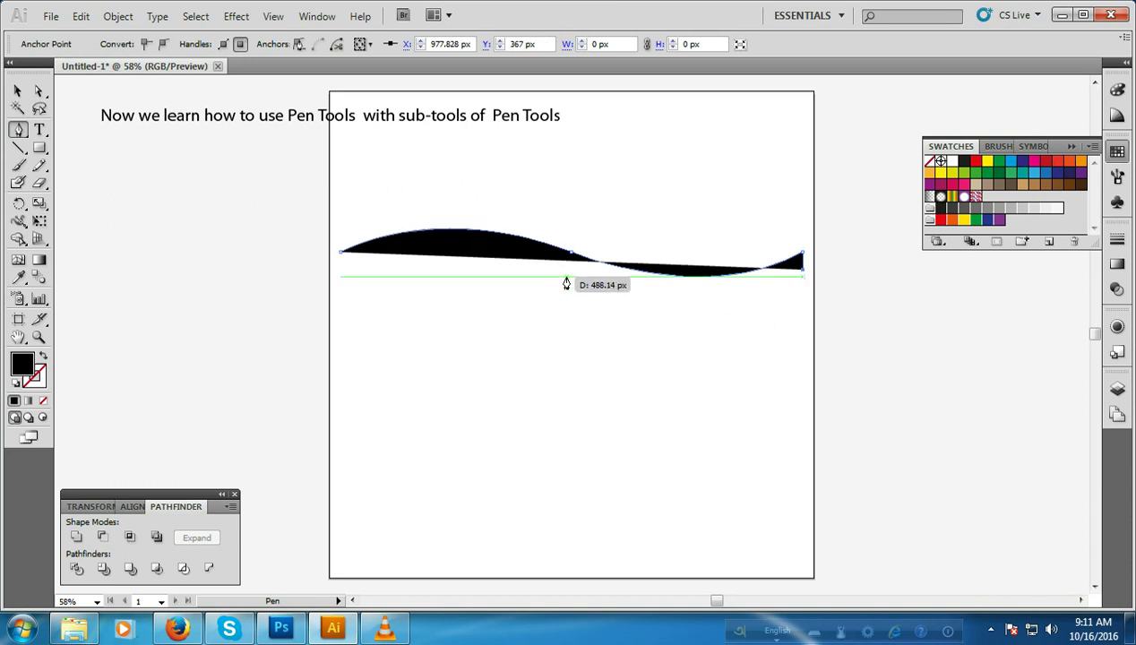
Add a curved middle anchor for the underside and close the ribbon at its left anchor.
drag(571, 277, 405, 244)
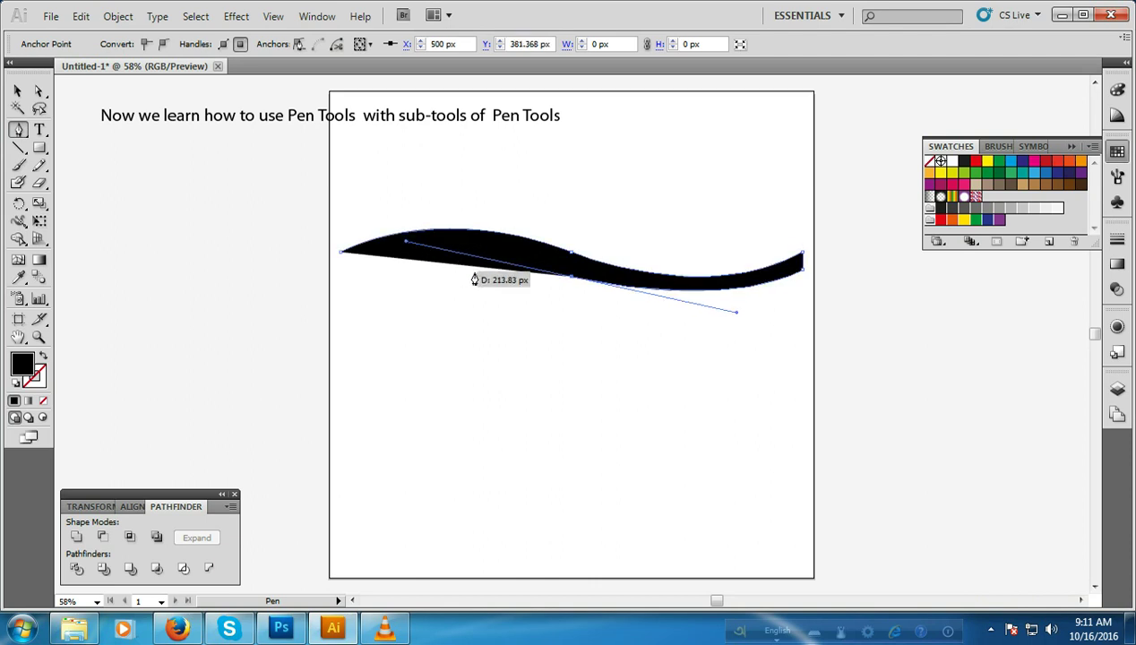
click(573, 280)
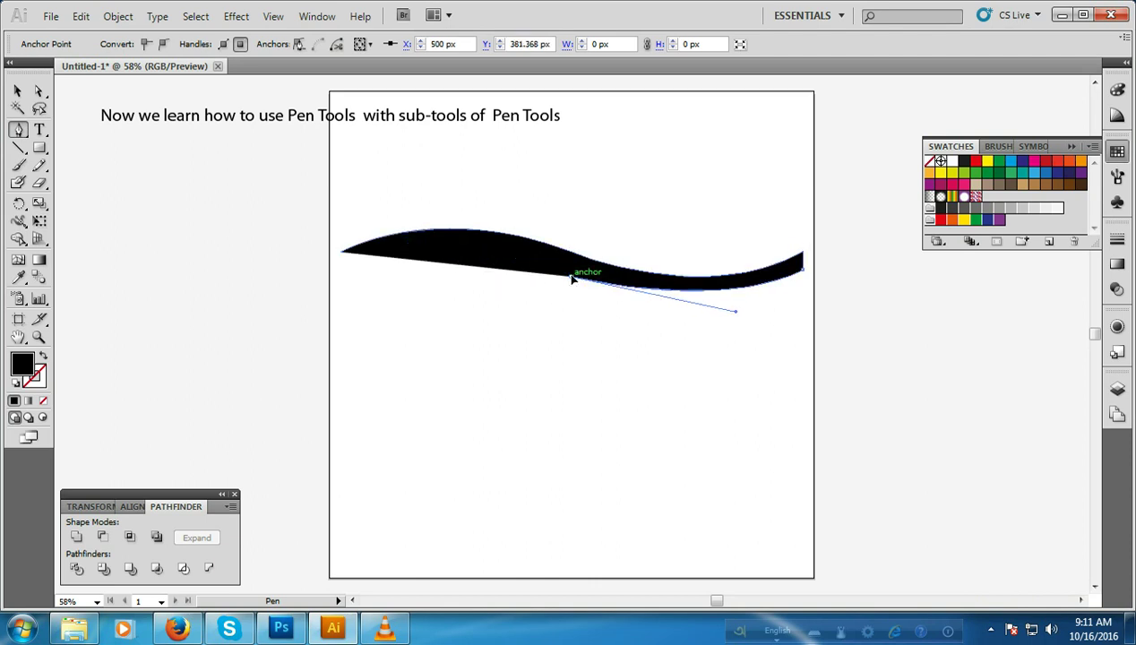
click(342, 270)
drag(344, 272, 255, 314)
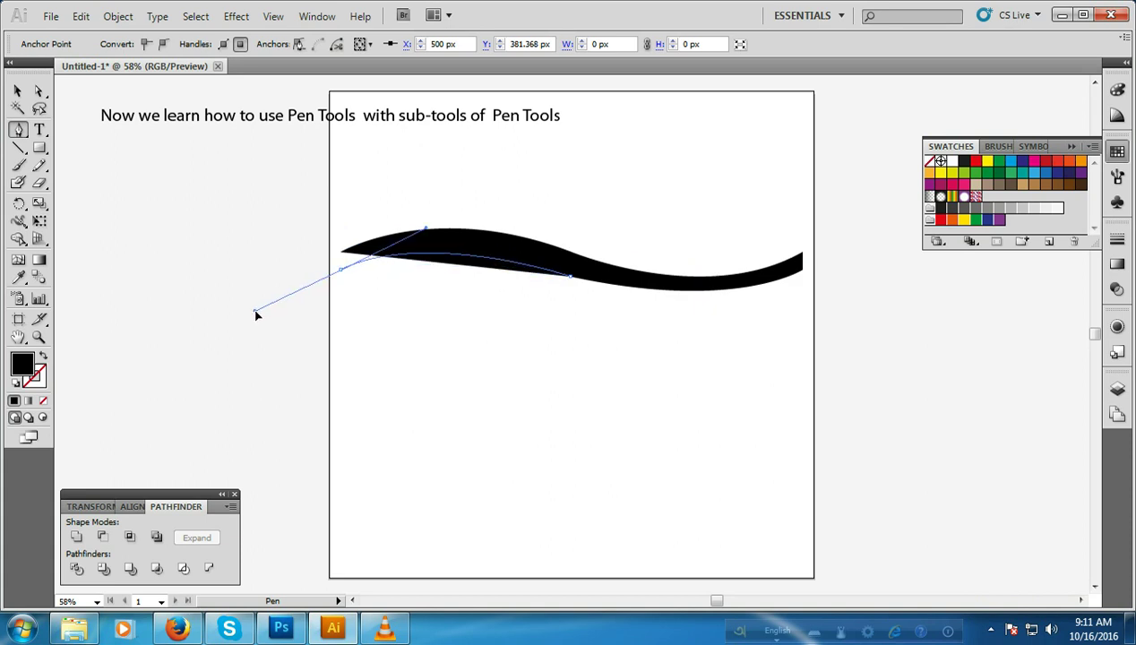
click(343, 271)
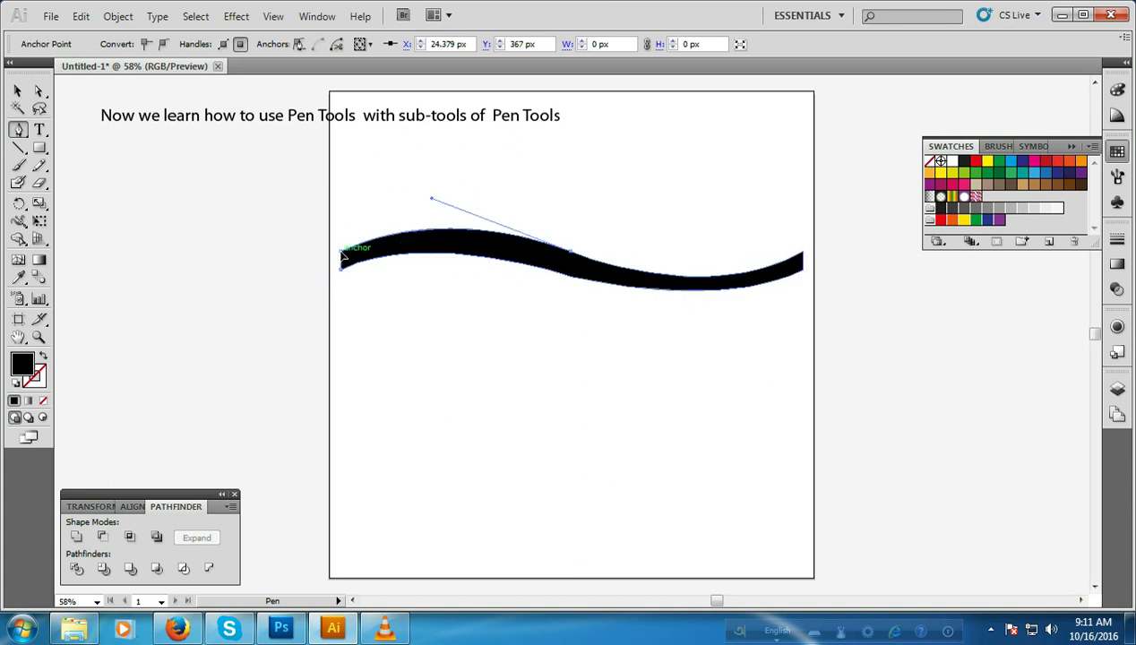
key(v)
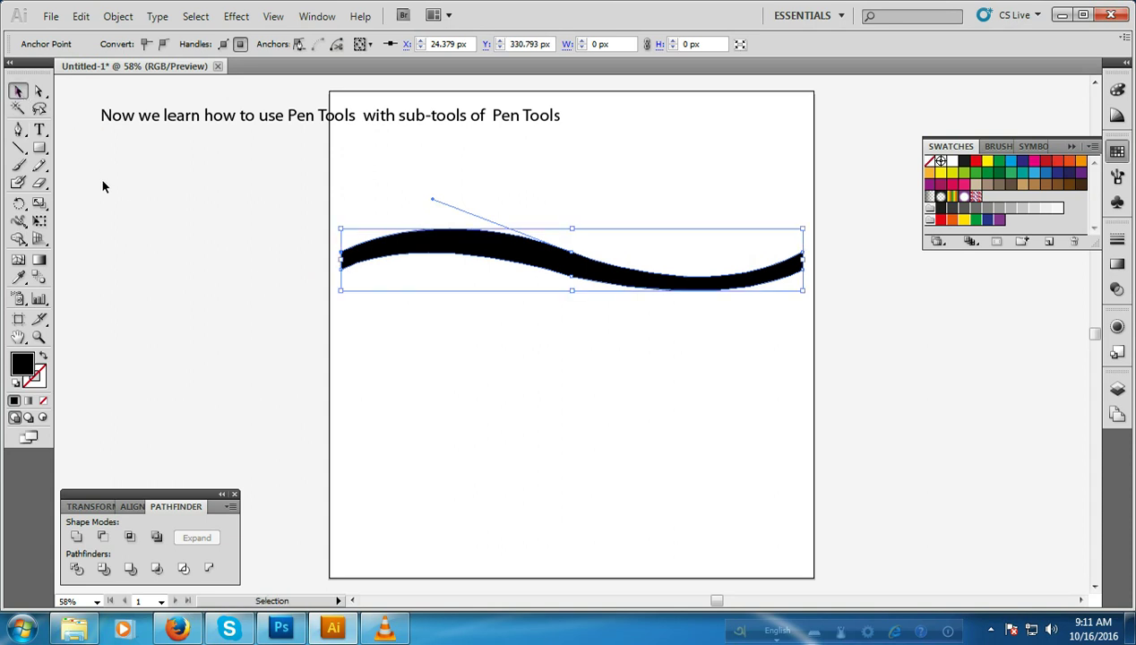
click(101, 179)
Type 'Pen Tools use mainly create any object or path or Line ect' below the ribbon.
click(555, 266)
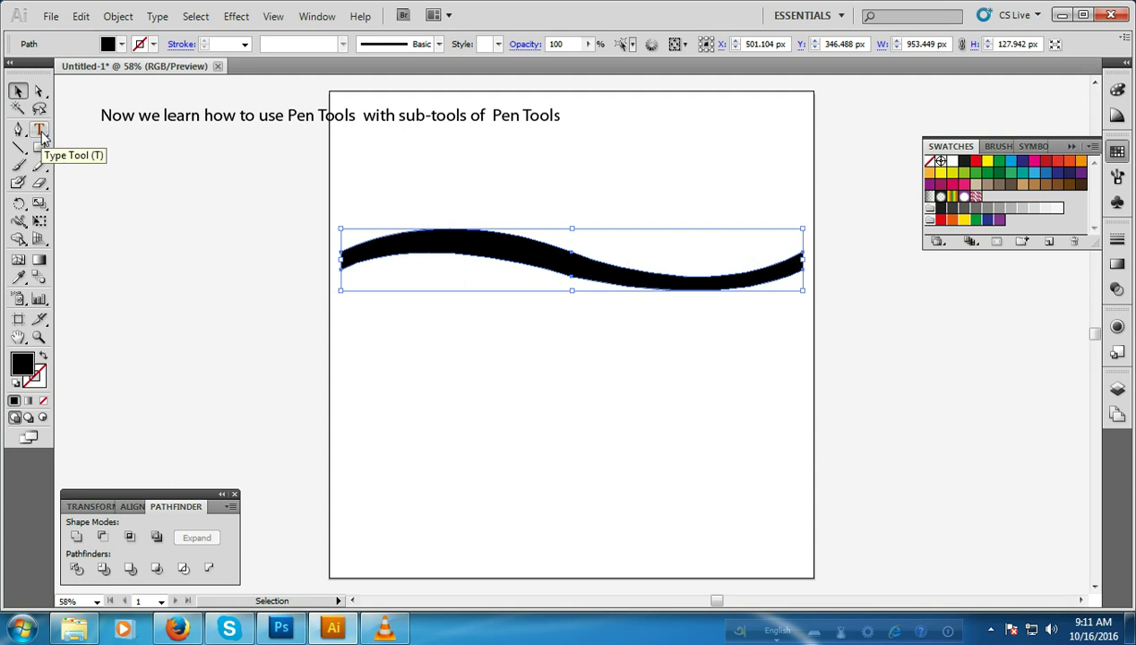
click(41, 130)
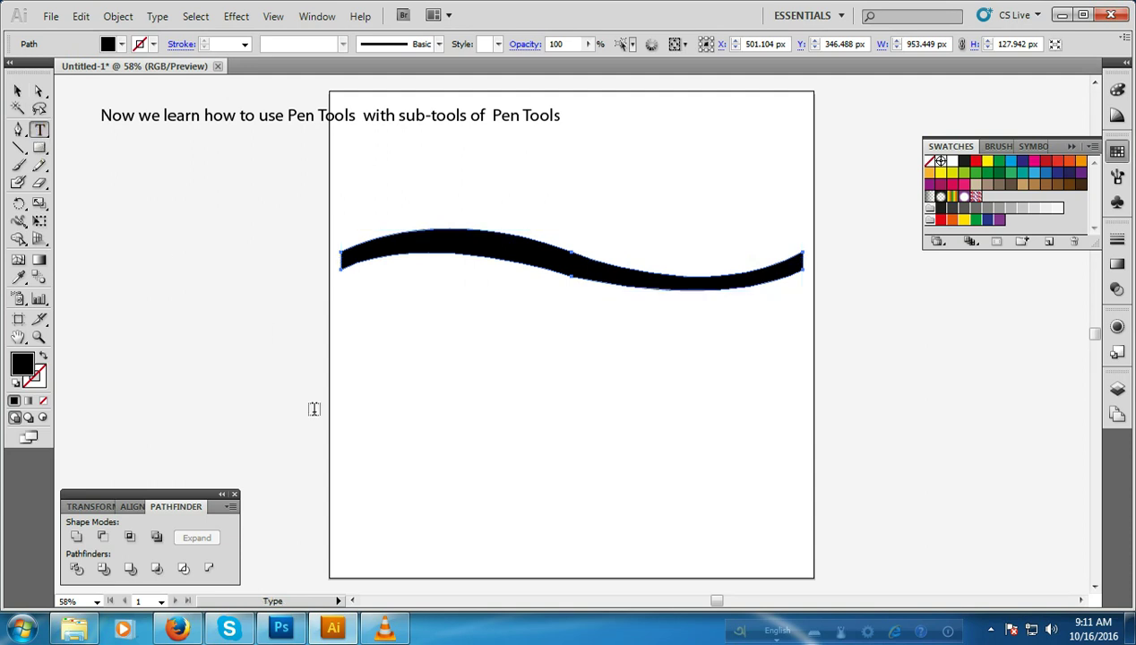
click(379, 376)
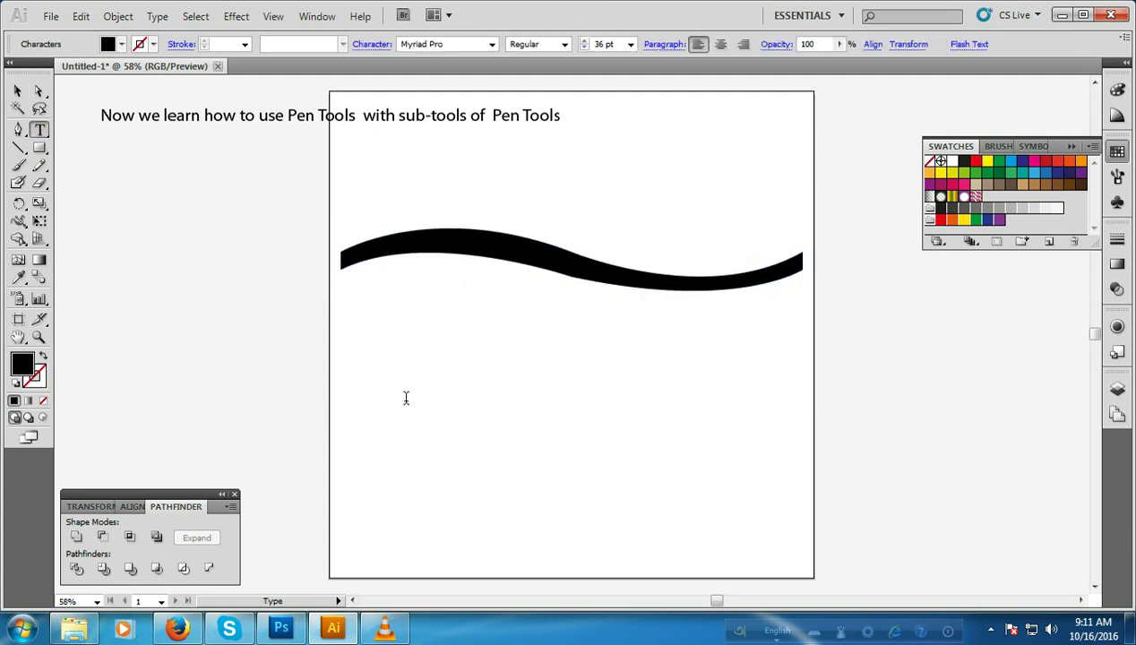
text(Pen)
text( Too)
text(suse ma)
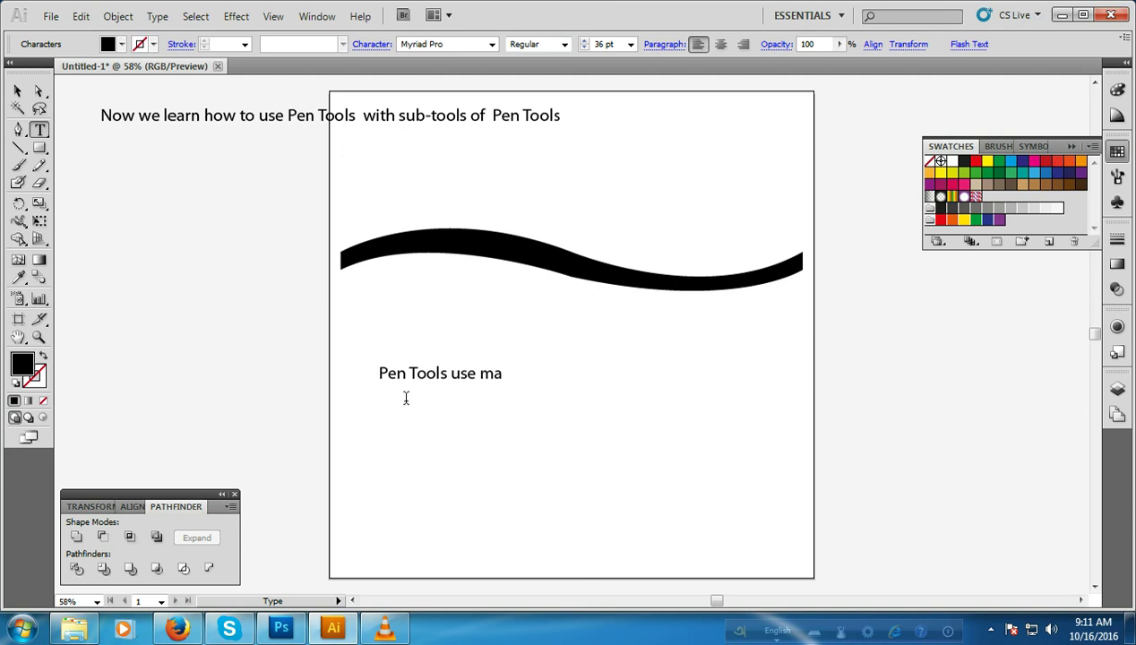
text(nly)
text( creat e anyobject o)
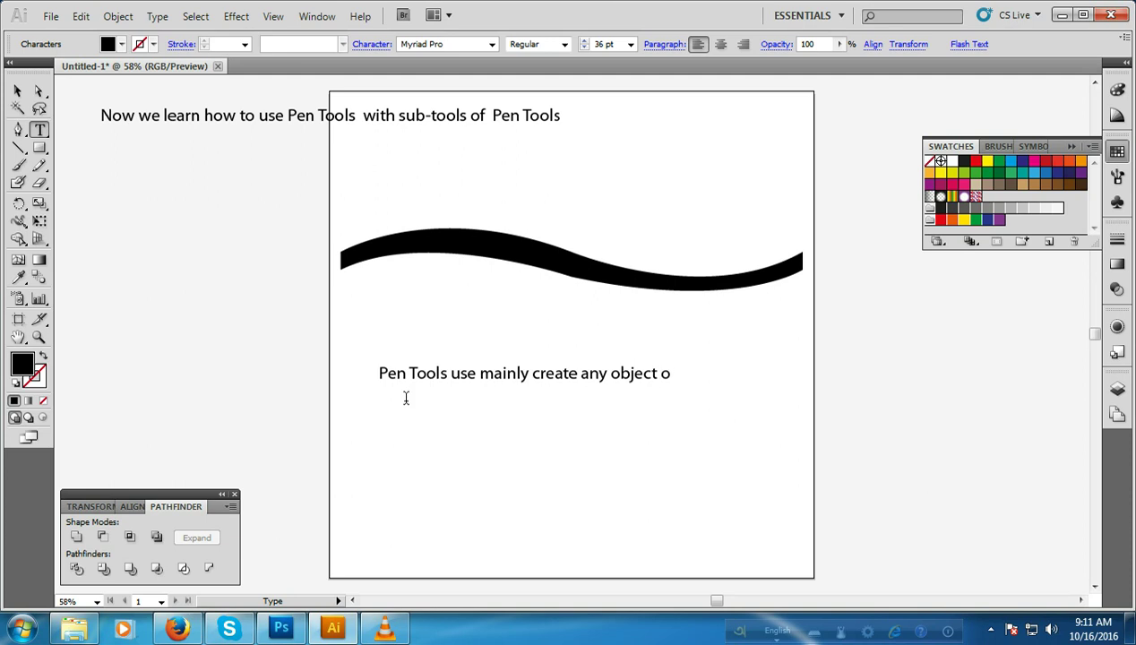
text(path)
text( or)
text( Line)
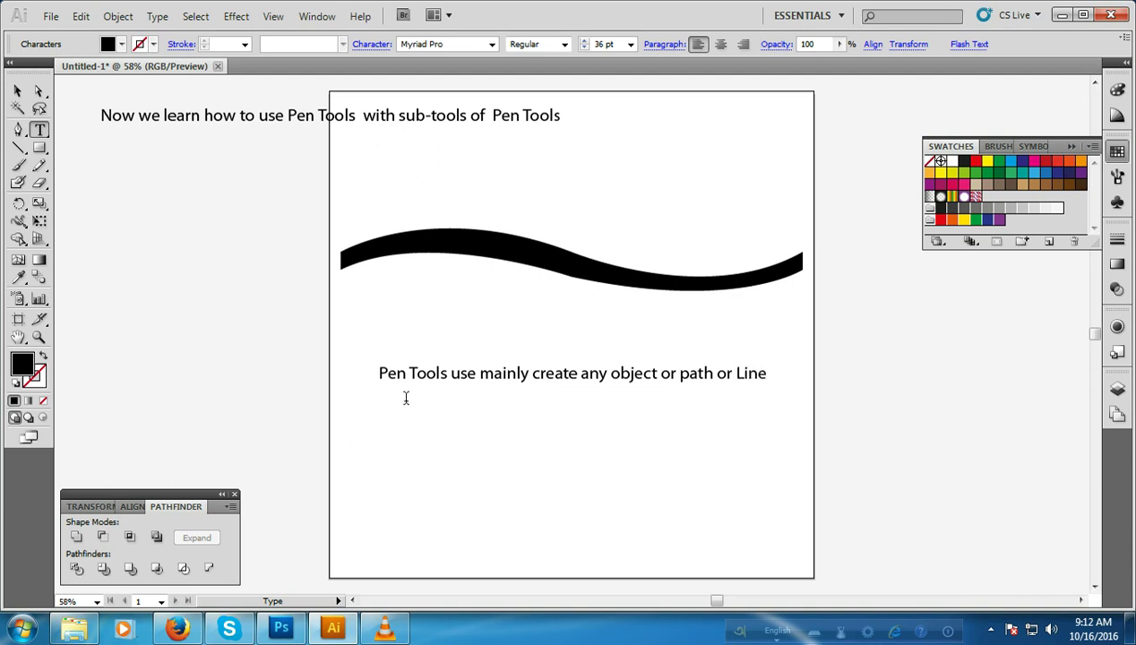
text( e)
click(17, 91)
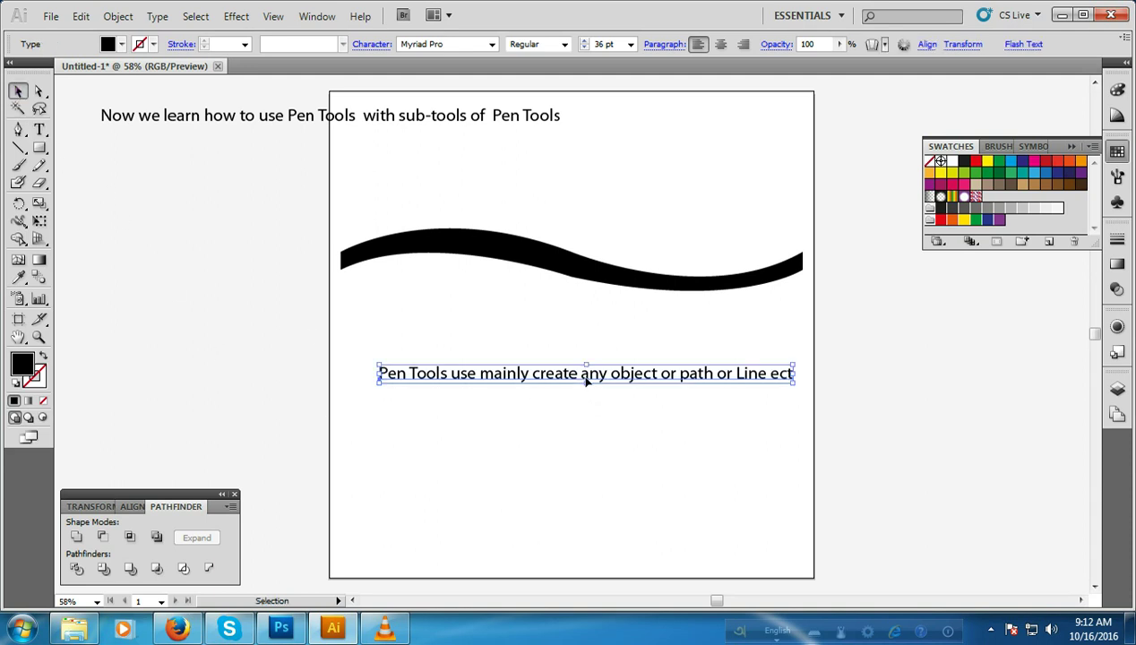
Delete the extra caption and give the wave no fill with a 4 pt stroke.
key(Delete)
click(349, 120)
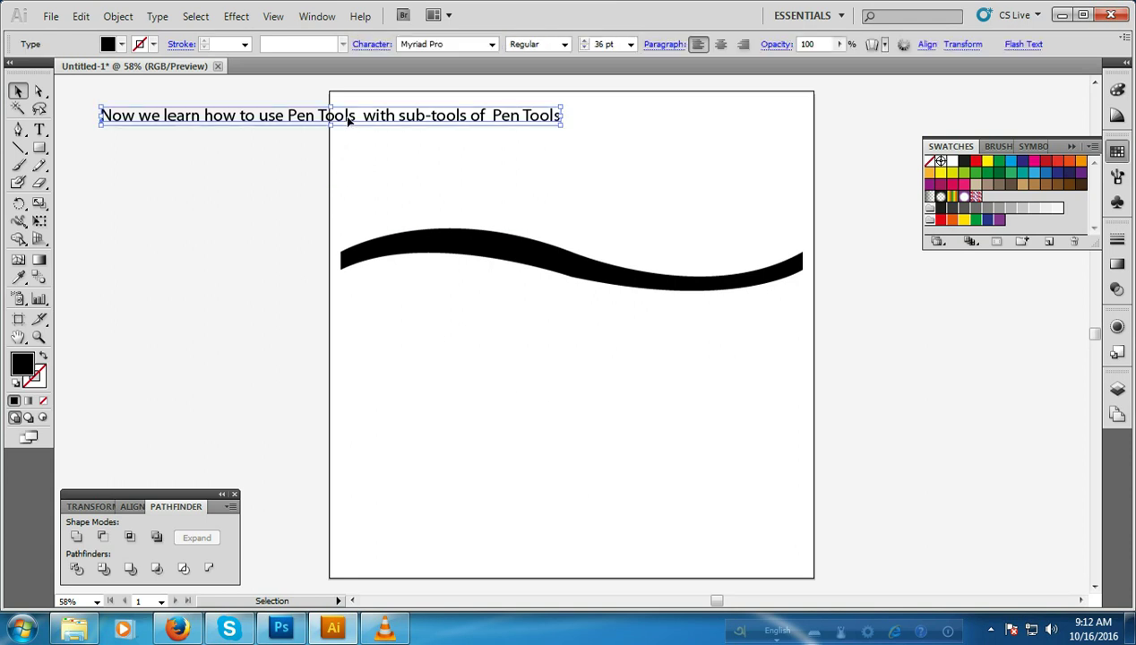
click(474, 366)
click(525, 256)
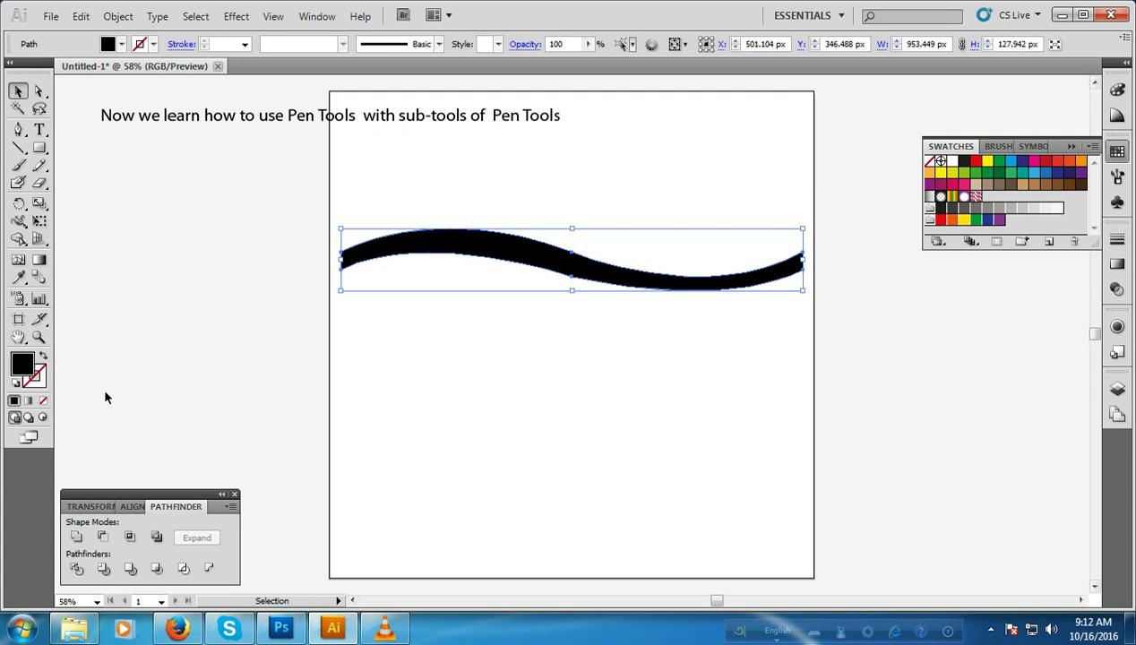
click(43, 402)
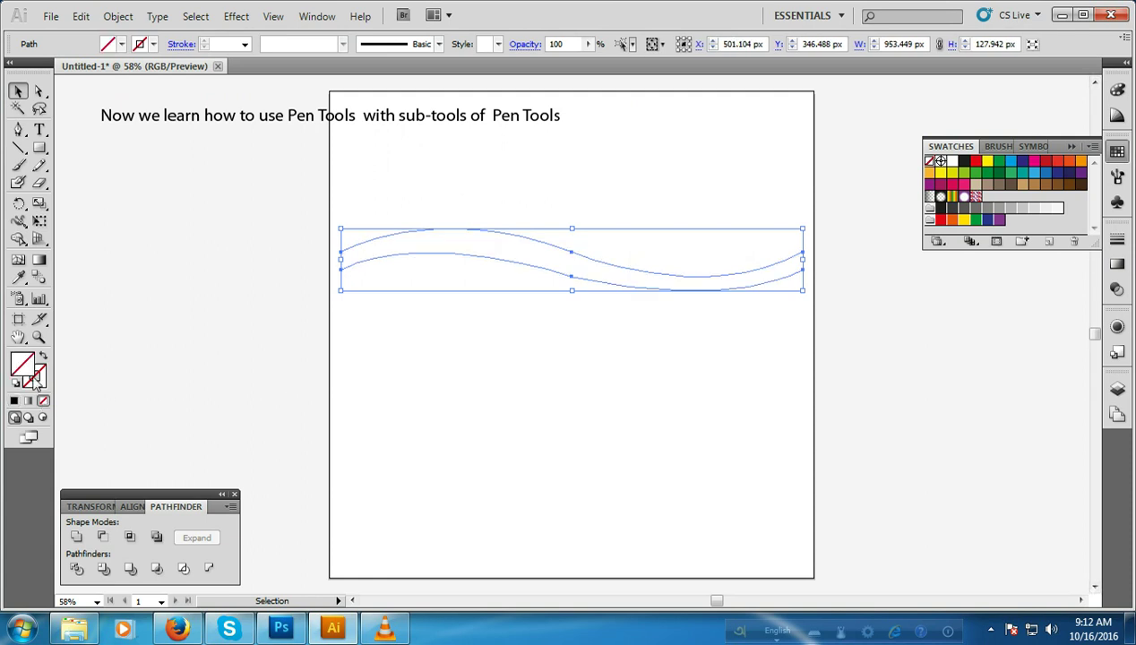
click(34, 377)
click(1115, 239)
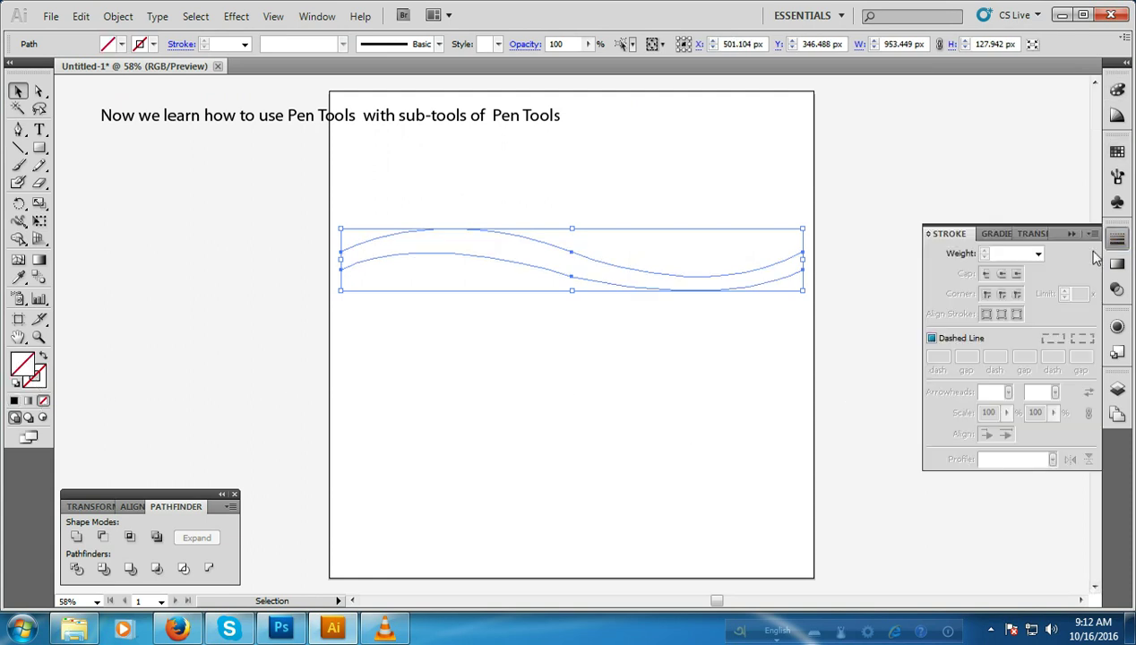
click(1038, 255)
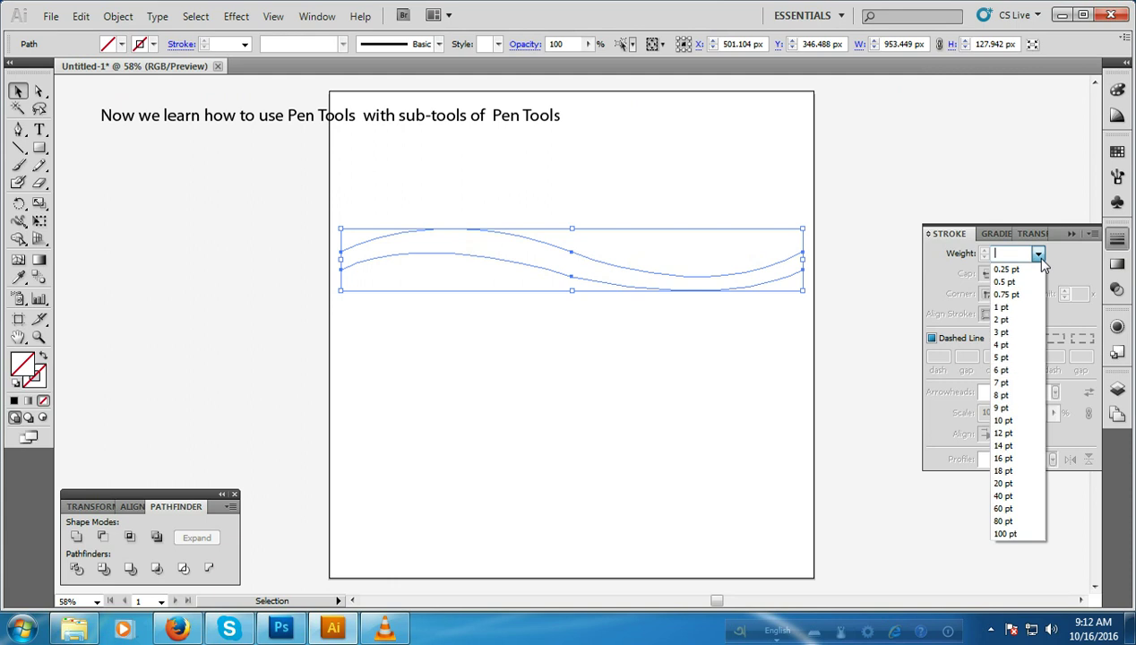
click(1010, 347)
click(682, 382)
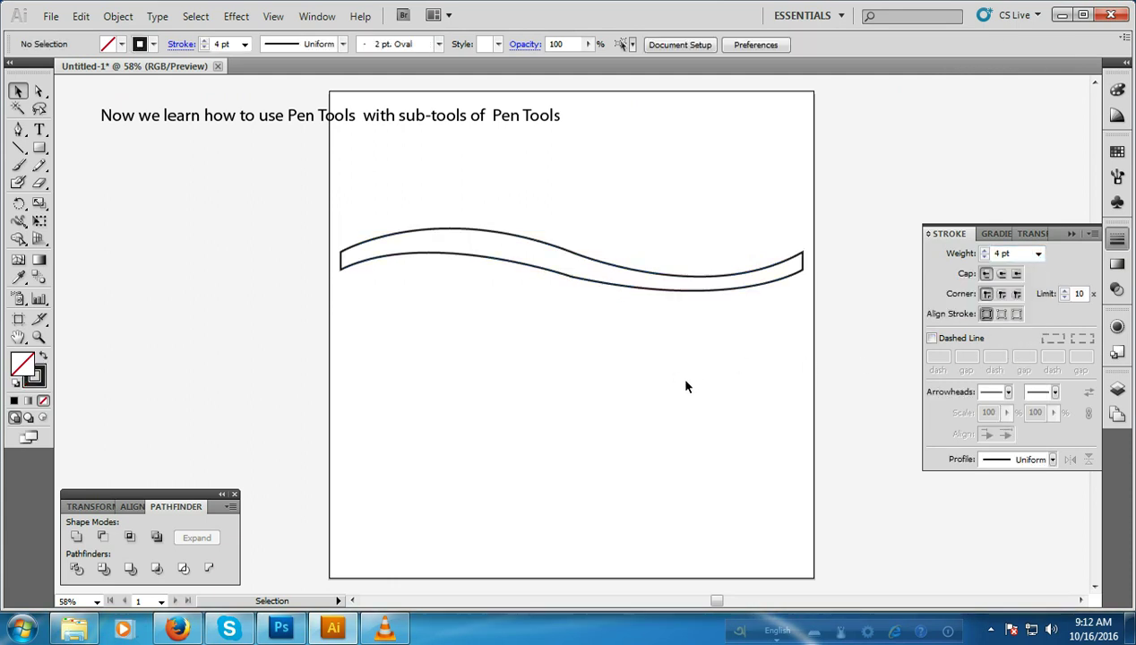
Touch up the ribbon's edges with the Pencil, undoing the upper-edge redraw.
click(539, 240)
click(39, 165)
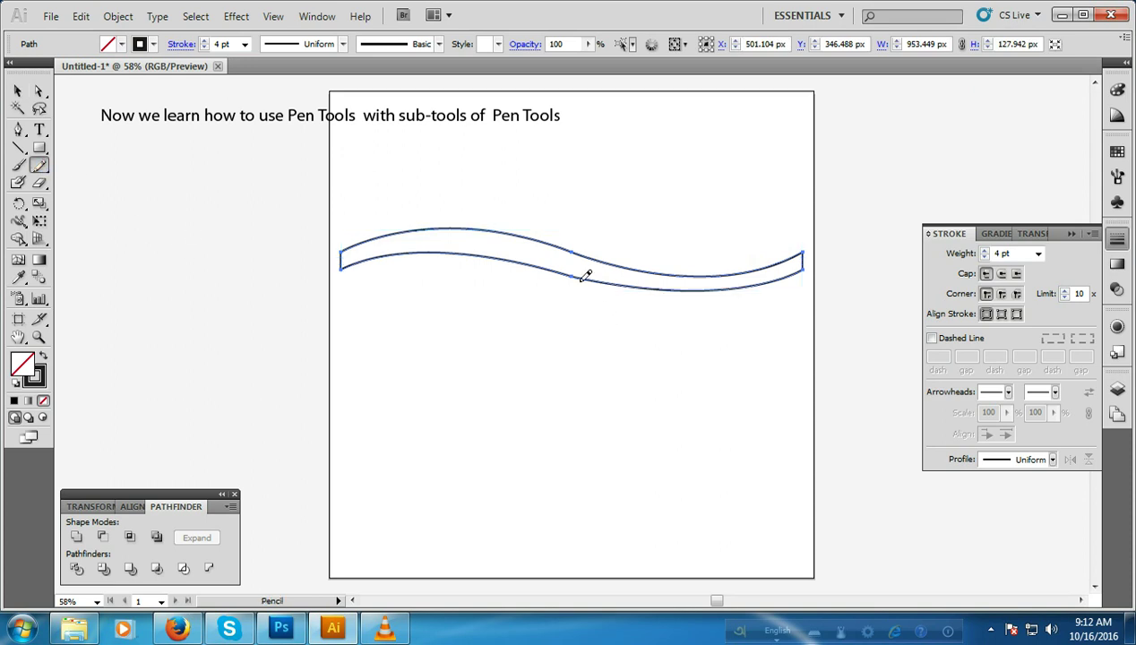
drag(574, 269, 577, 269)
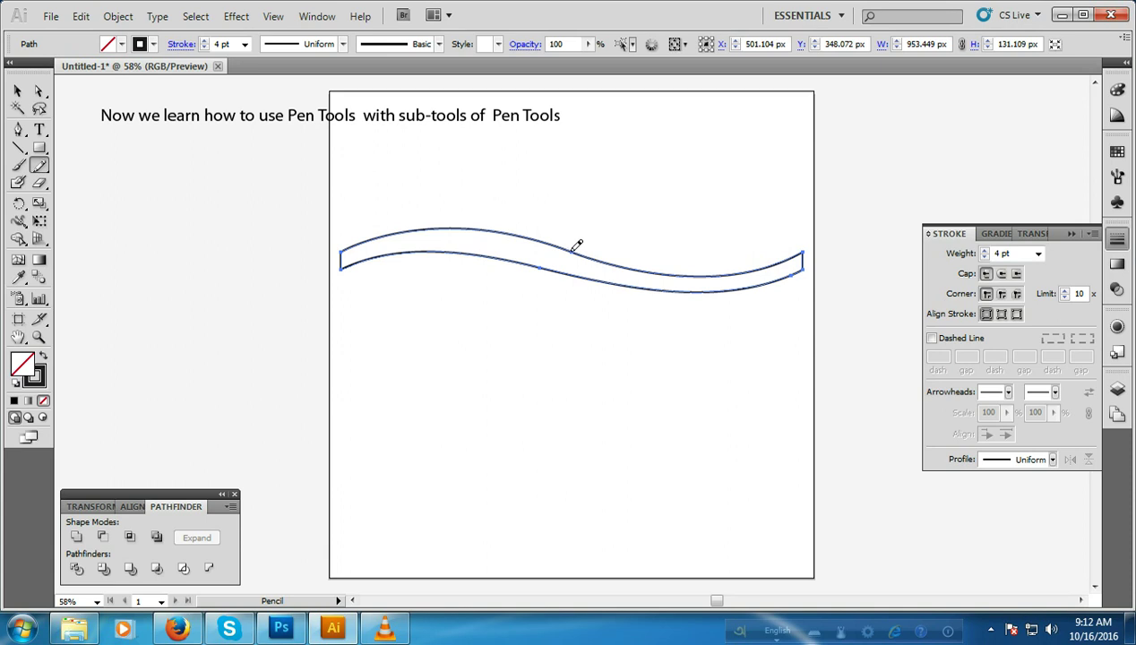
drag(581, 246, 500, 235)
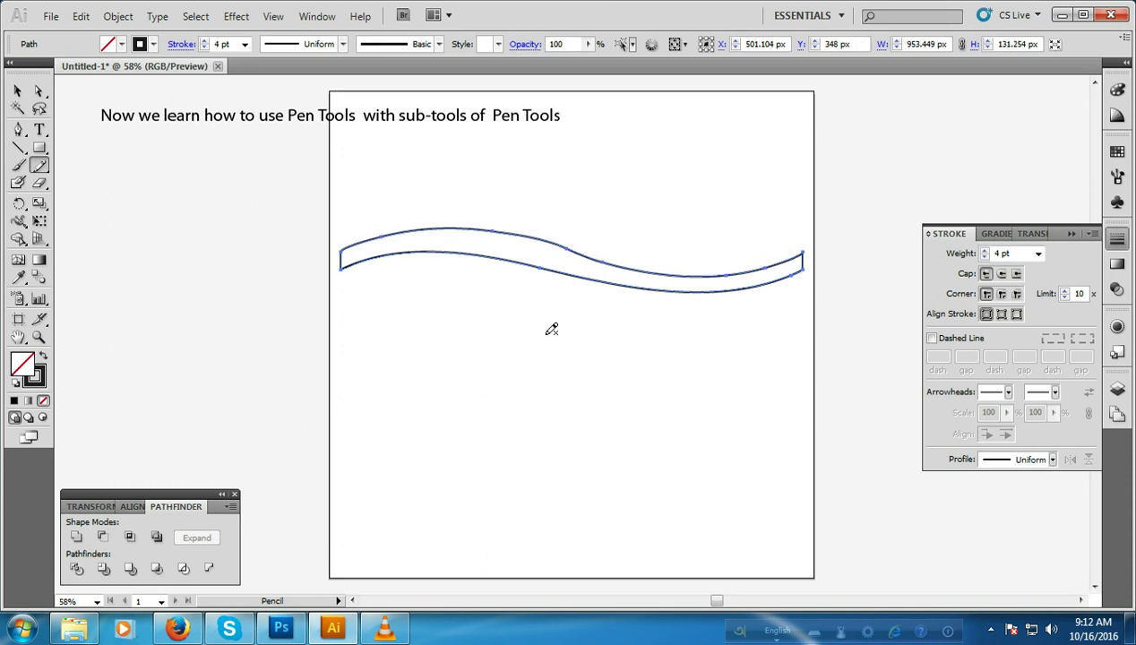
key(ctrl+z)
Set the ribbon outline to Round Cap and Round Join.
click(17, 90)
click(174, 281)
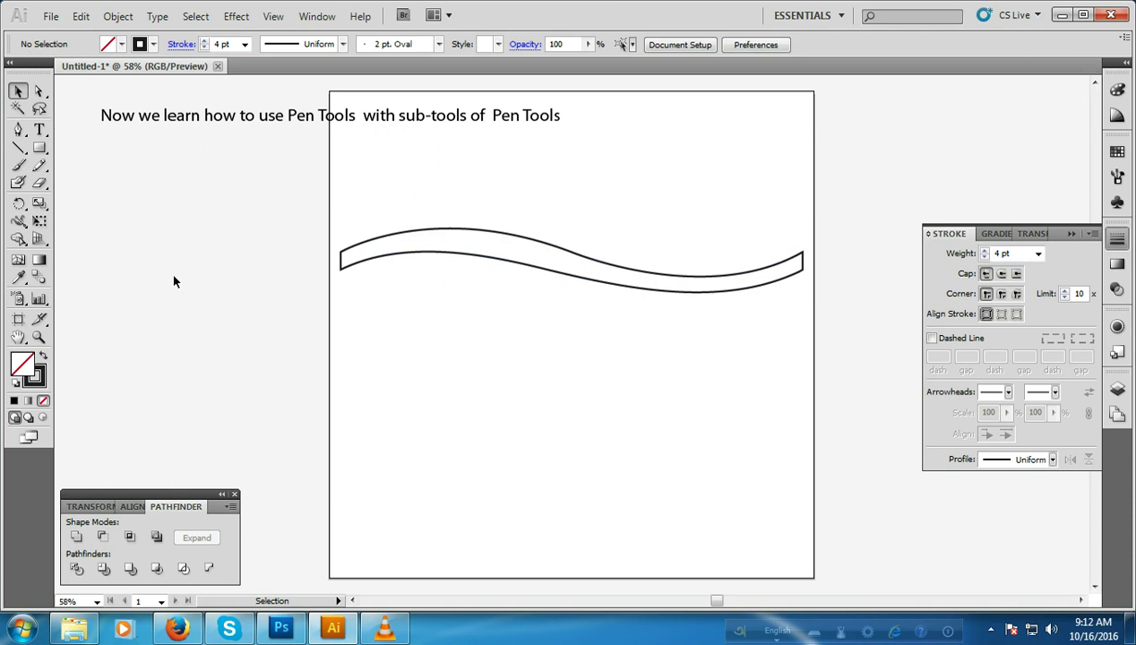
click(753, 278)
click(1001, 274)
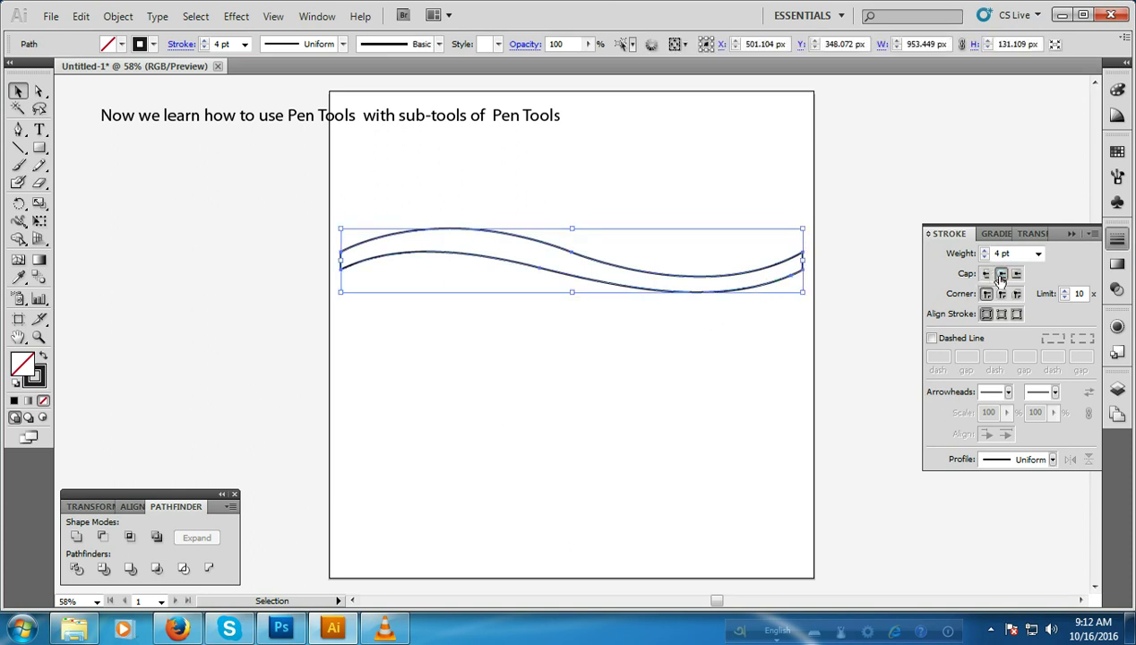
click(1001, 294)
click(681, 383)
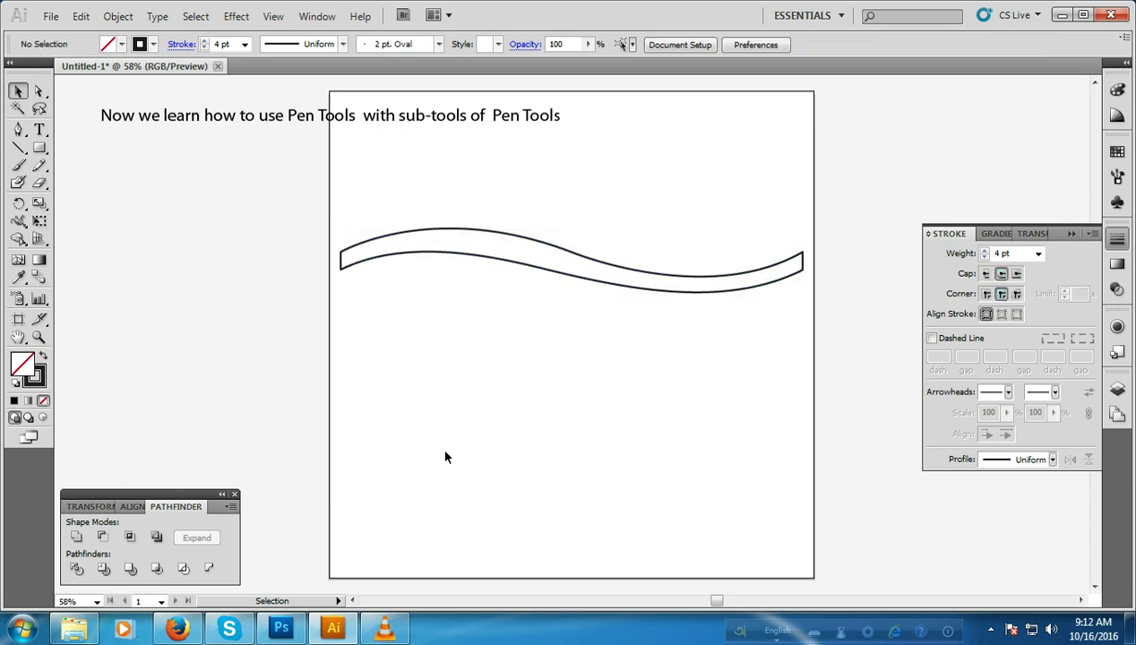
Add the caption 'Please see some use of pen Tool' and move it left beneath the heading.
click(39, 129)
click(596, 175)
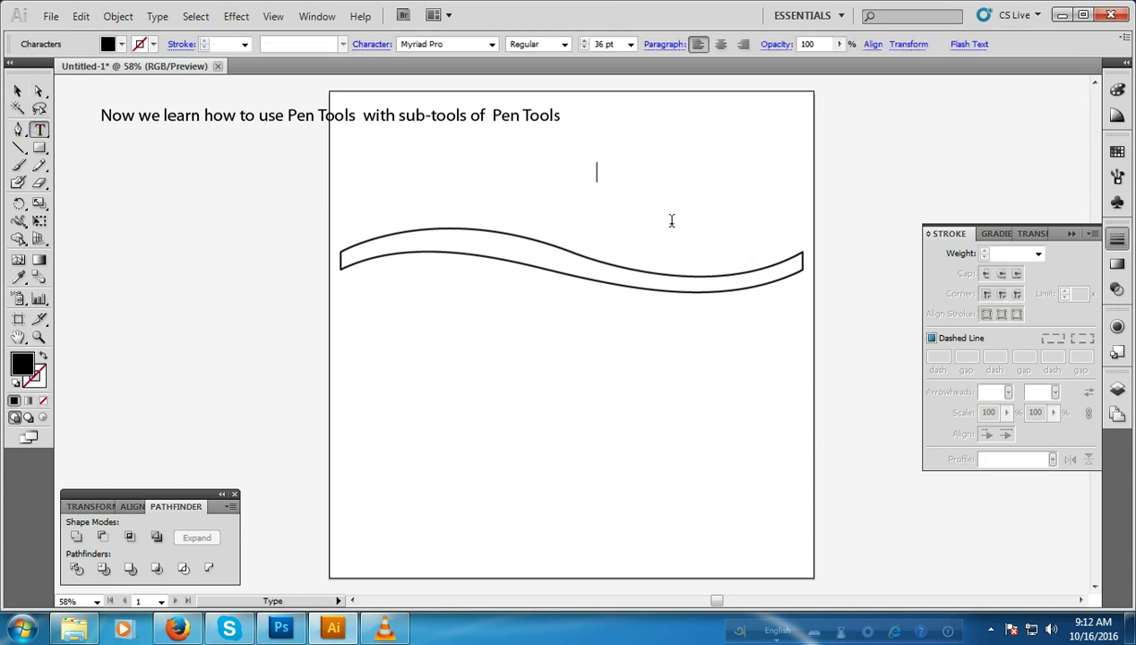
text(Please see )
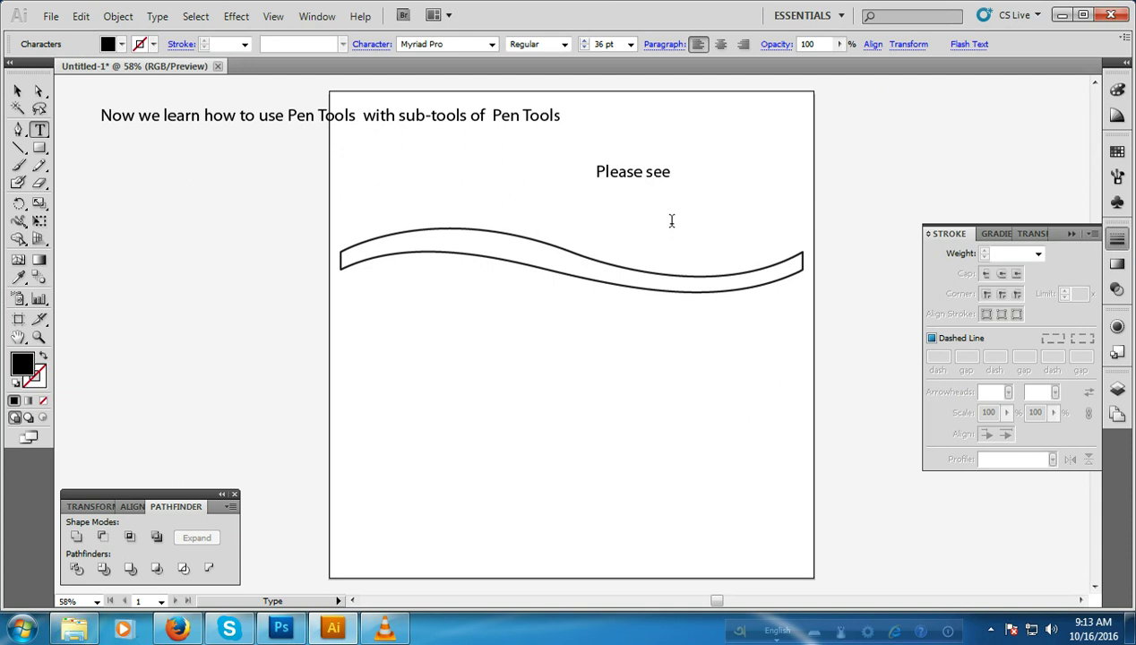
text(some us)
text(e o)
text(f pan)
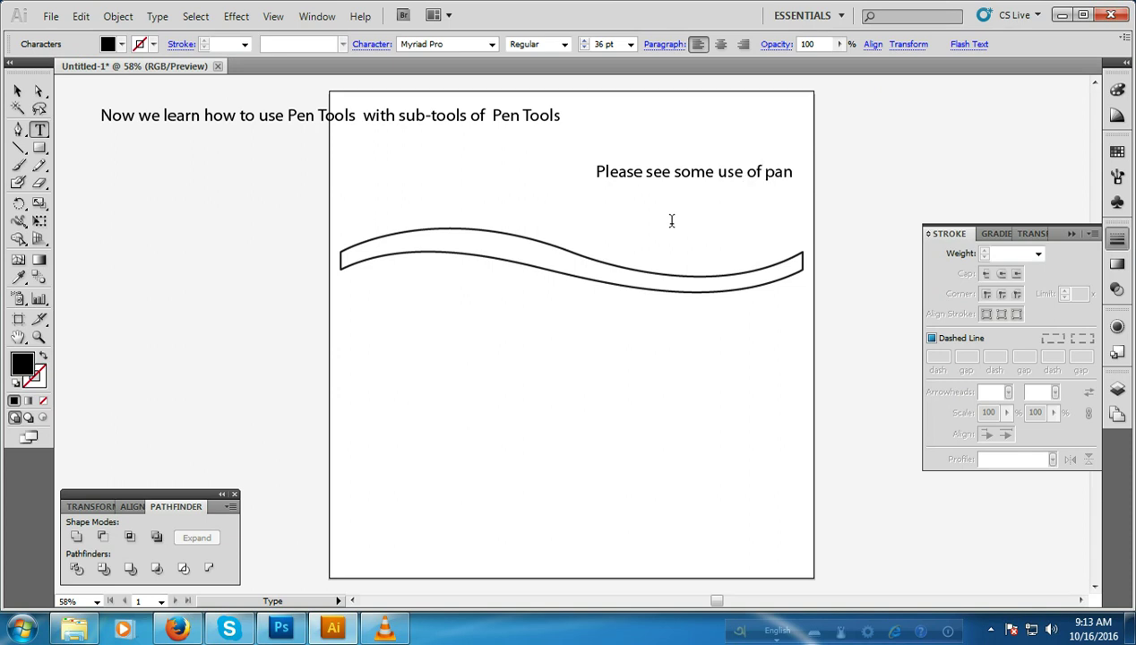
key(BackSpace)
key(BackSpace)
text(en Tool)
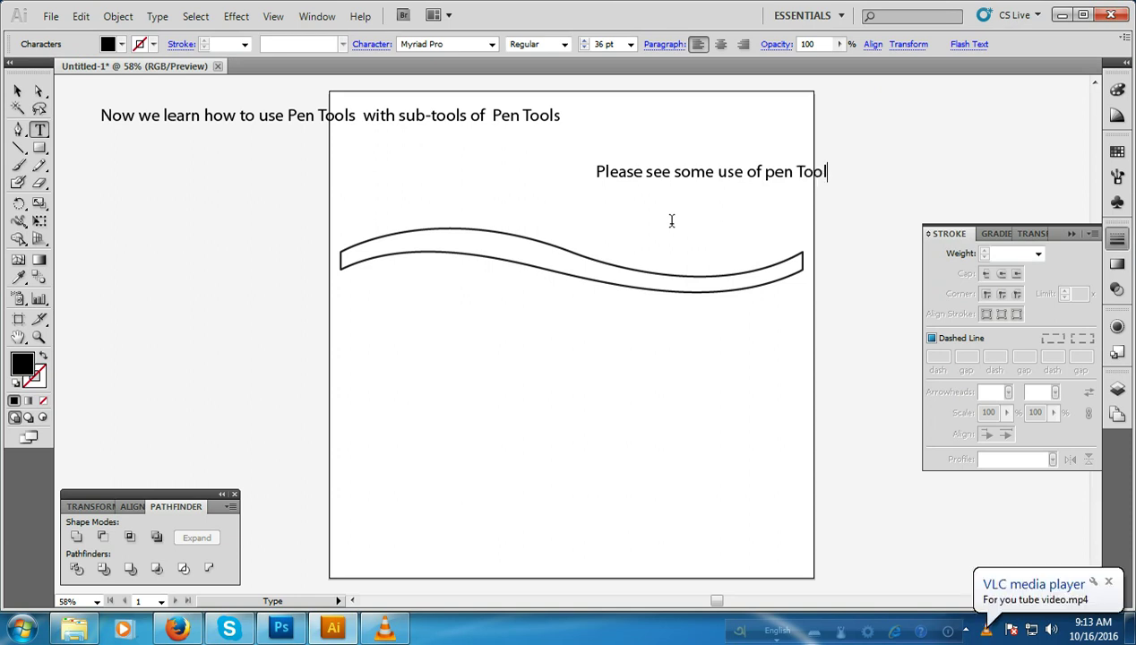
click(18, 92)
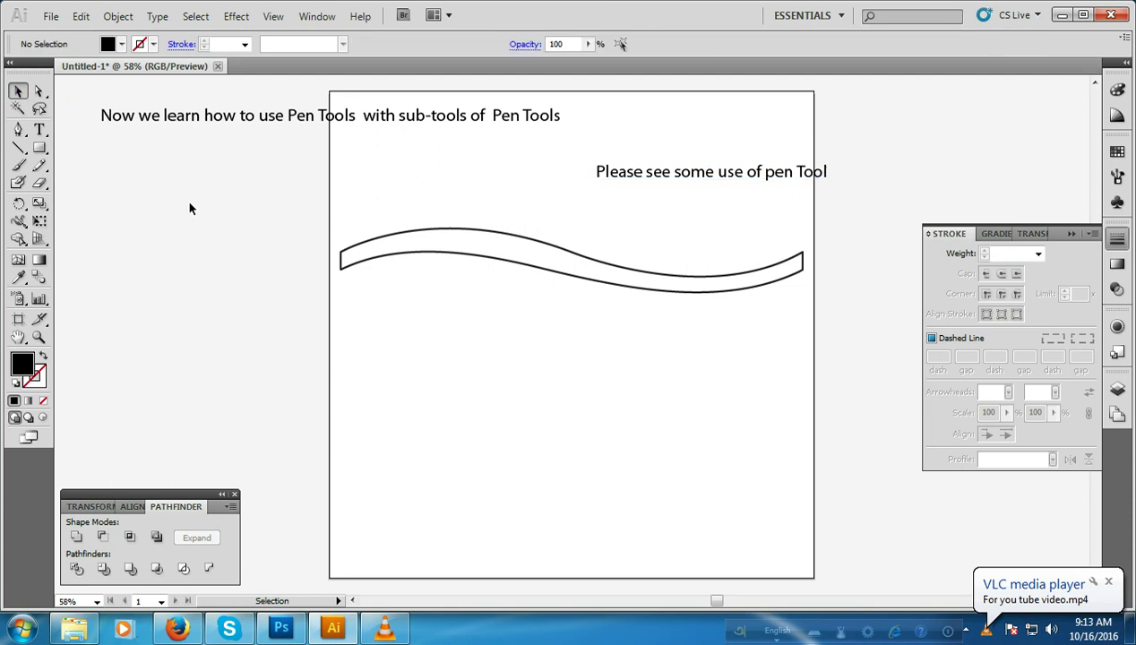
drag(707, 173, 521, 163)
click(658, 119)
click(614, 266)
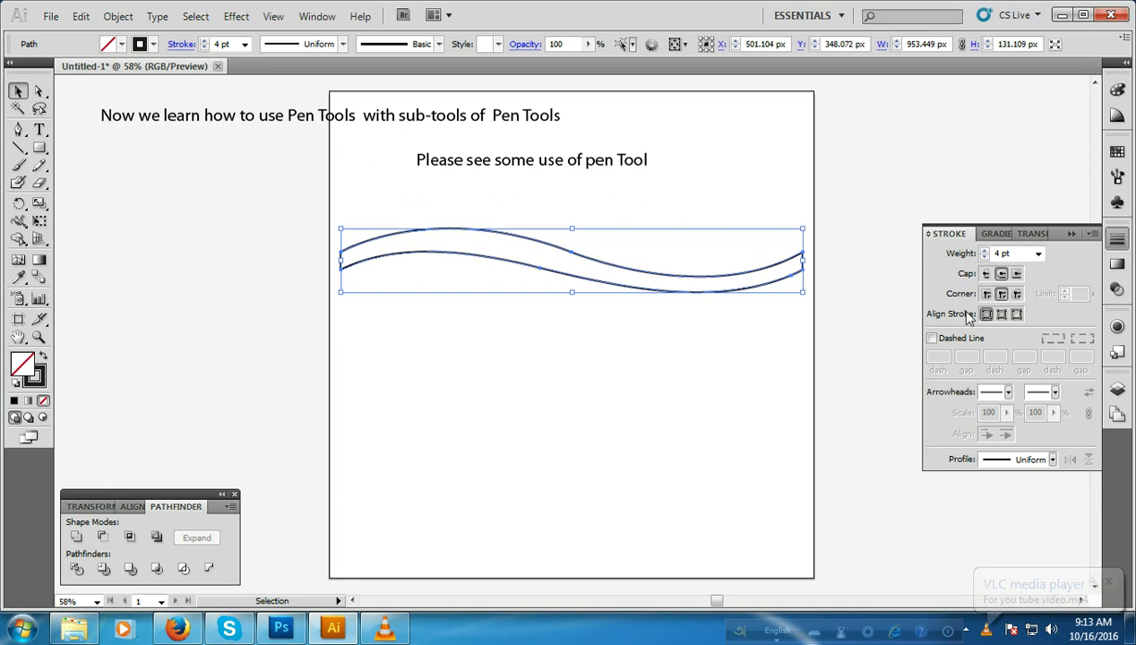
Give the ribbon outline a 2 pt dashed line and preview it.
click(932, 340)
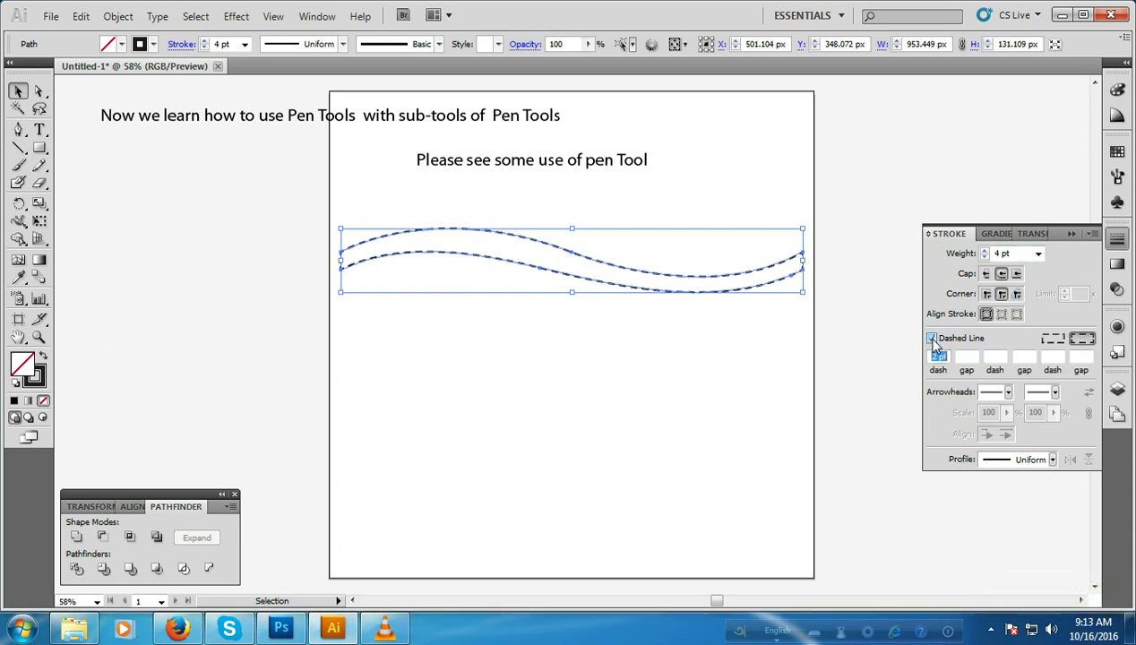
click(540, 464)
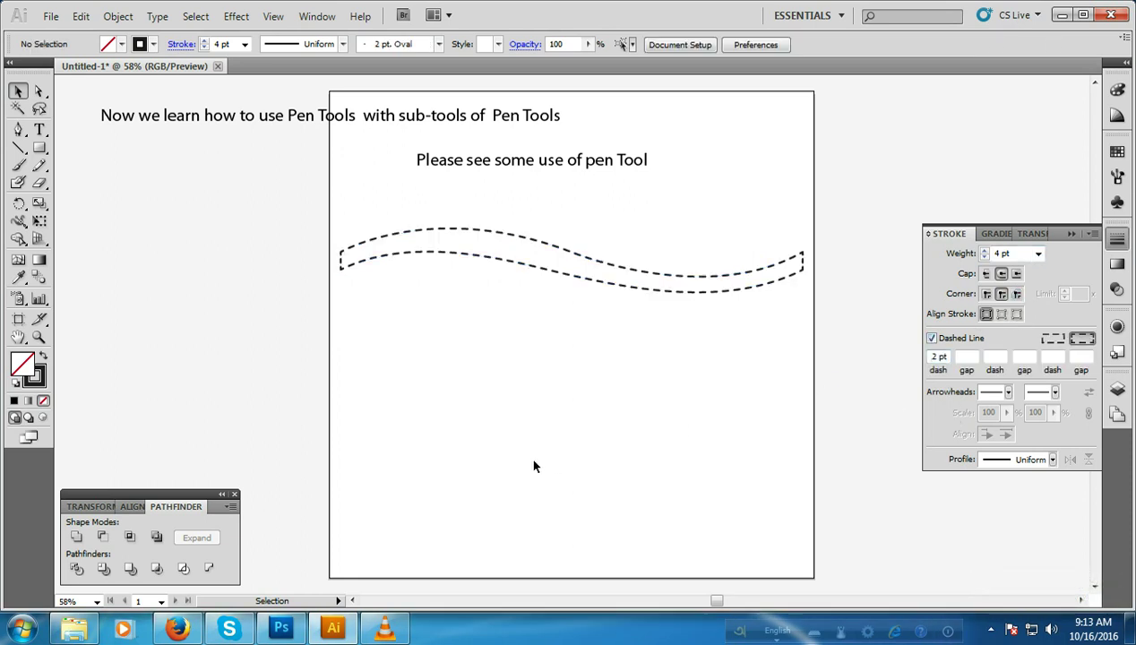
click(722, 291)
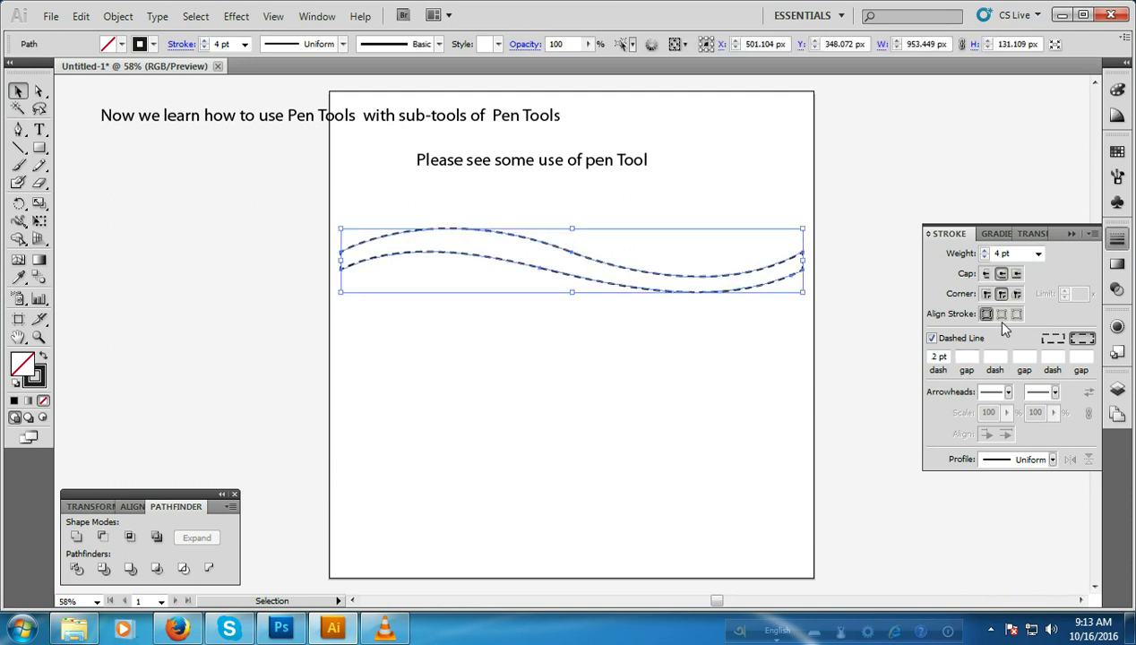
click(695, 418)
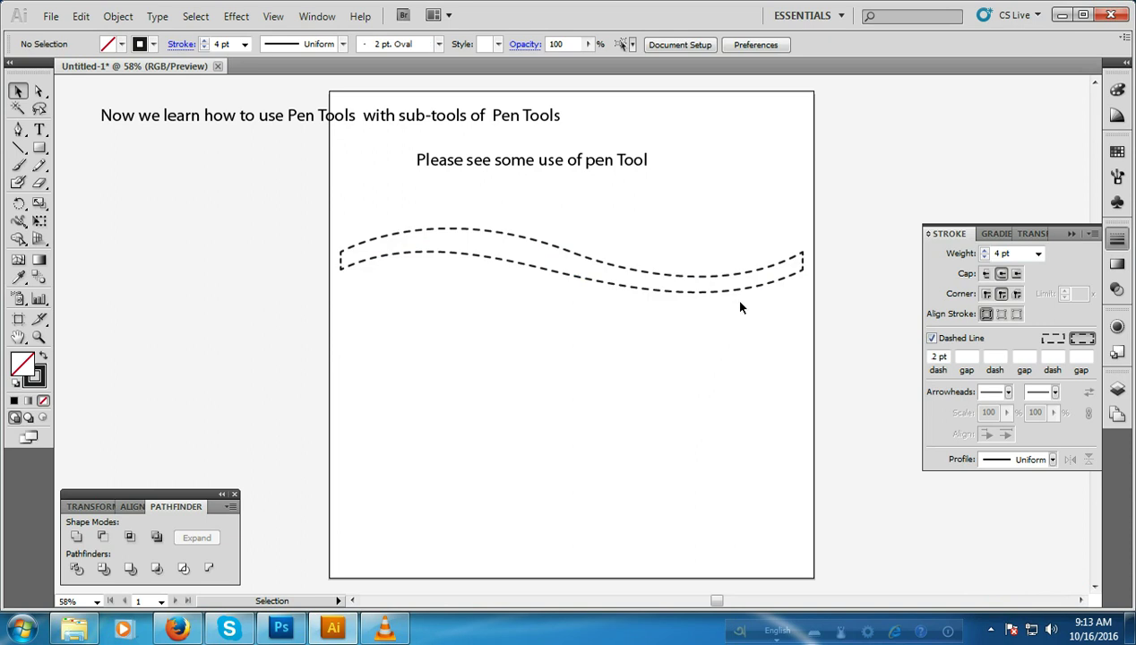
click(738, 292)
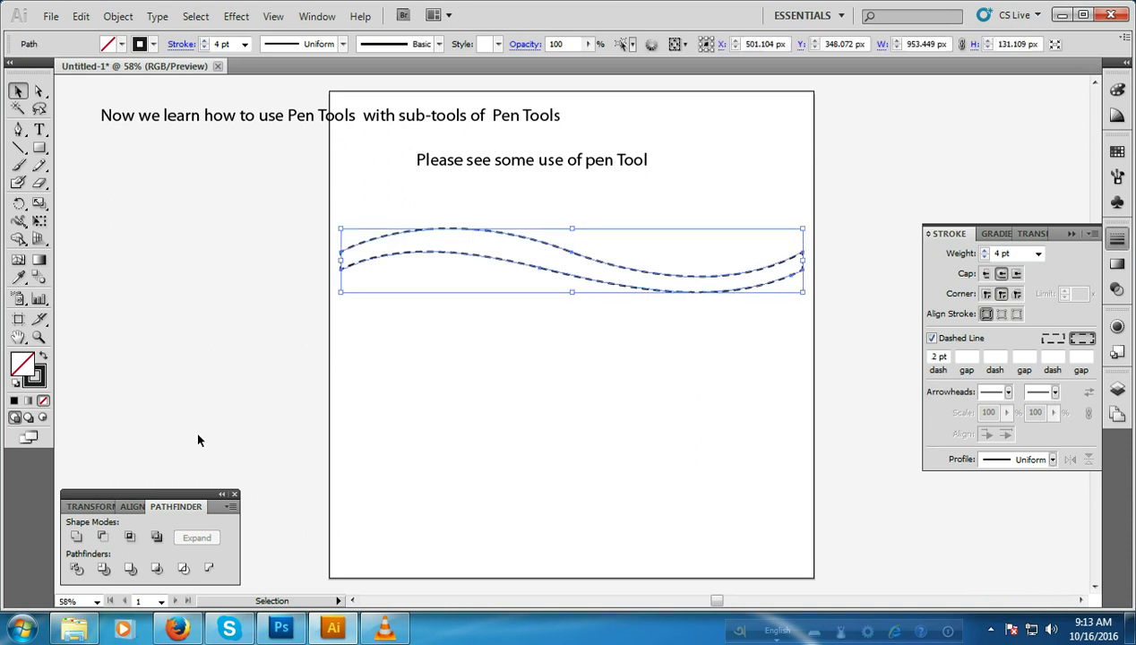
click(41, 380)
Set the ribbon's stroke to None, try a black fill, then remove the fill too.
click(43, 401)
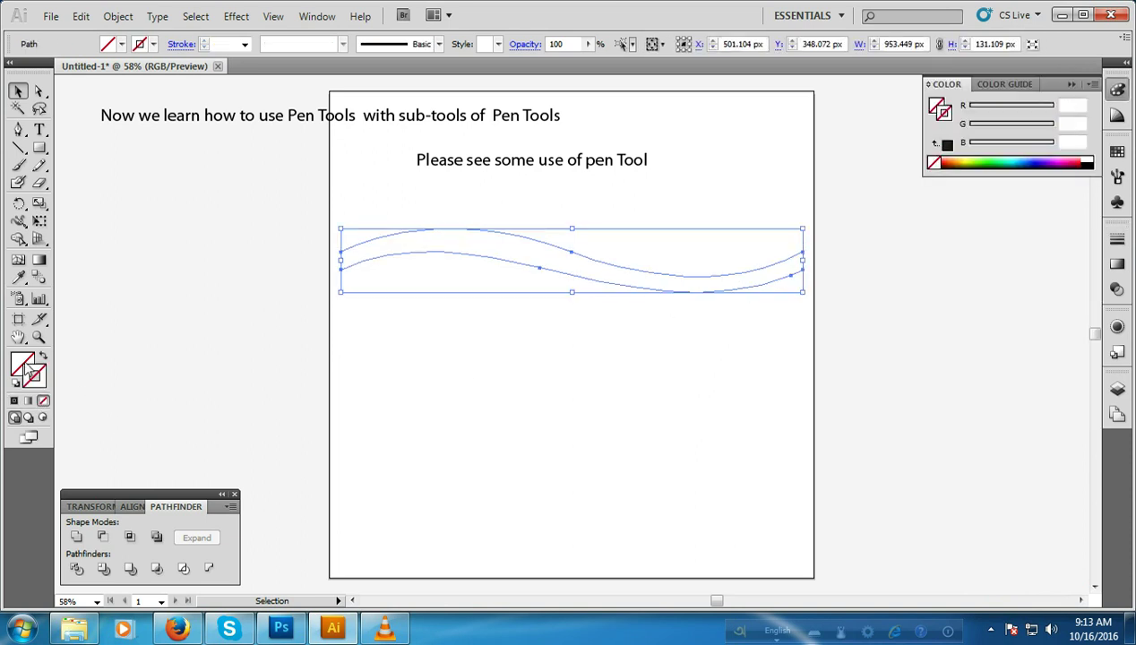
click(1093, 164)
click(188, 301)
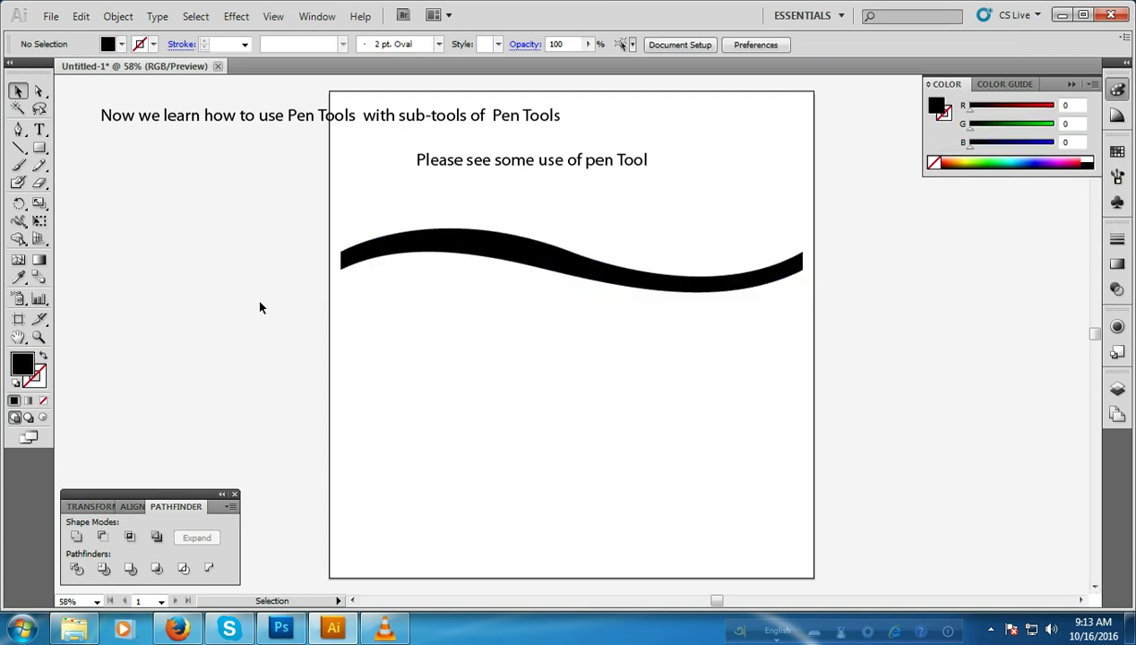
click(391, 254)
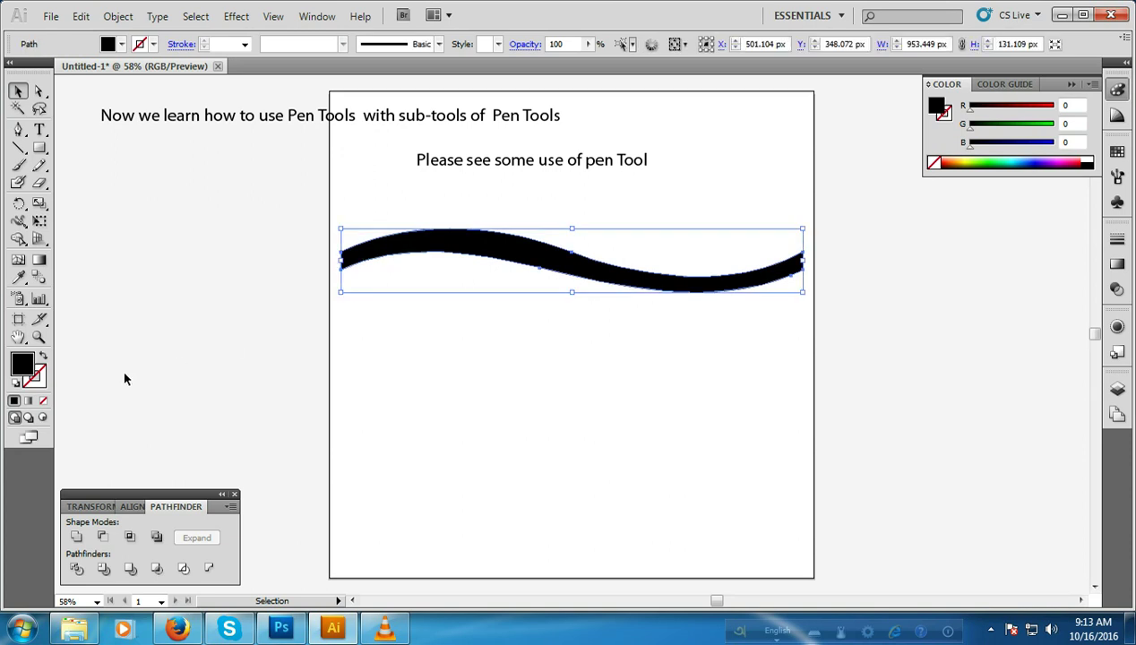
click(43, 400)
click(38, 381)
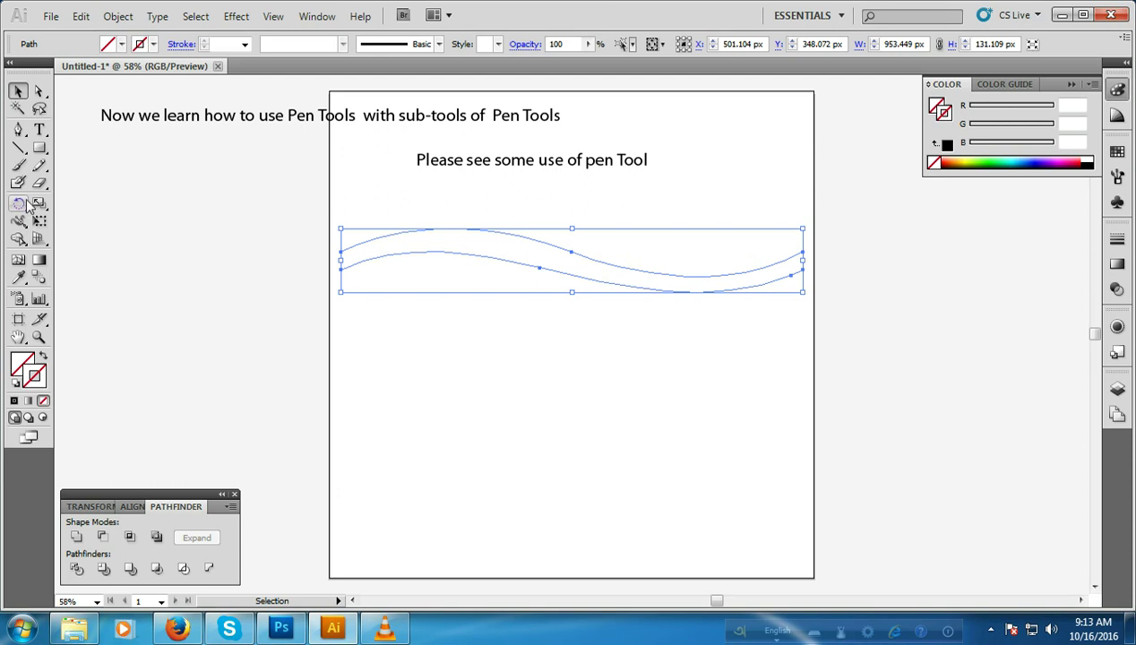
Place a type cursor on the ribbon path, type 'Text Foll', then erase it.
click(39, 130)
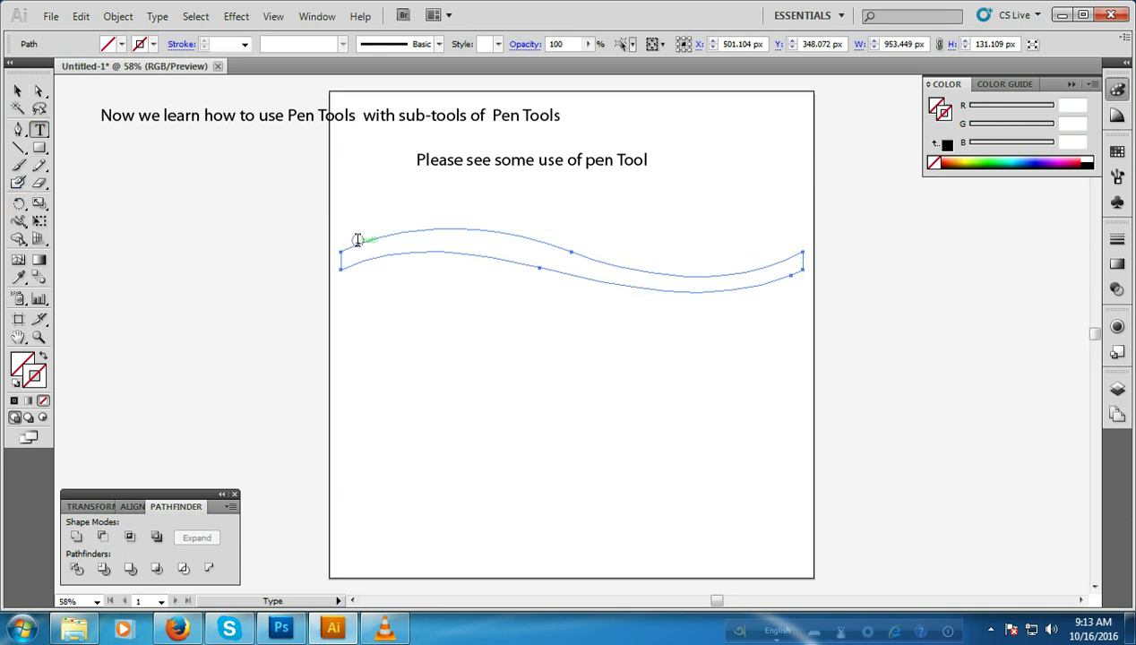
click(353, 240)
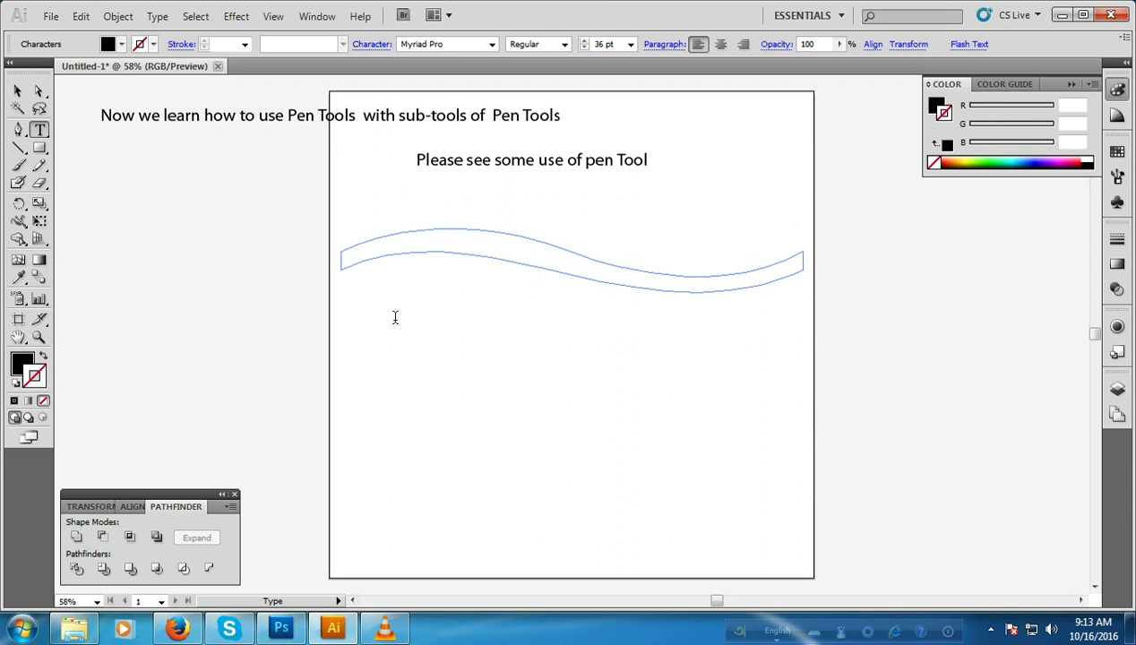
text(Text )
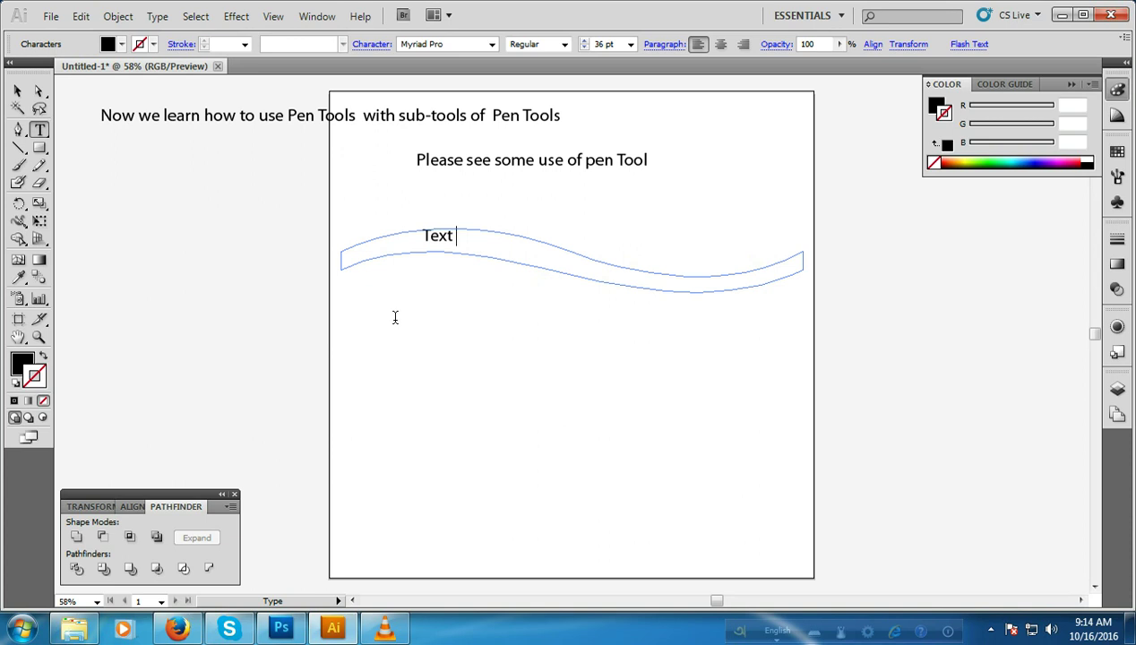
text(Foll)
key(BackSpace)
key(BackSpace)
key(BackSpace)
key(BackSpace)
key(BackSpace)
Delete the ribbon path, undoing and repeating the deletion several times before removing it.
click(18, 92)
key(Delete)
key(ctrl)
key(ctrl+z)
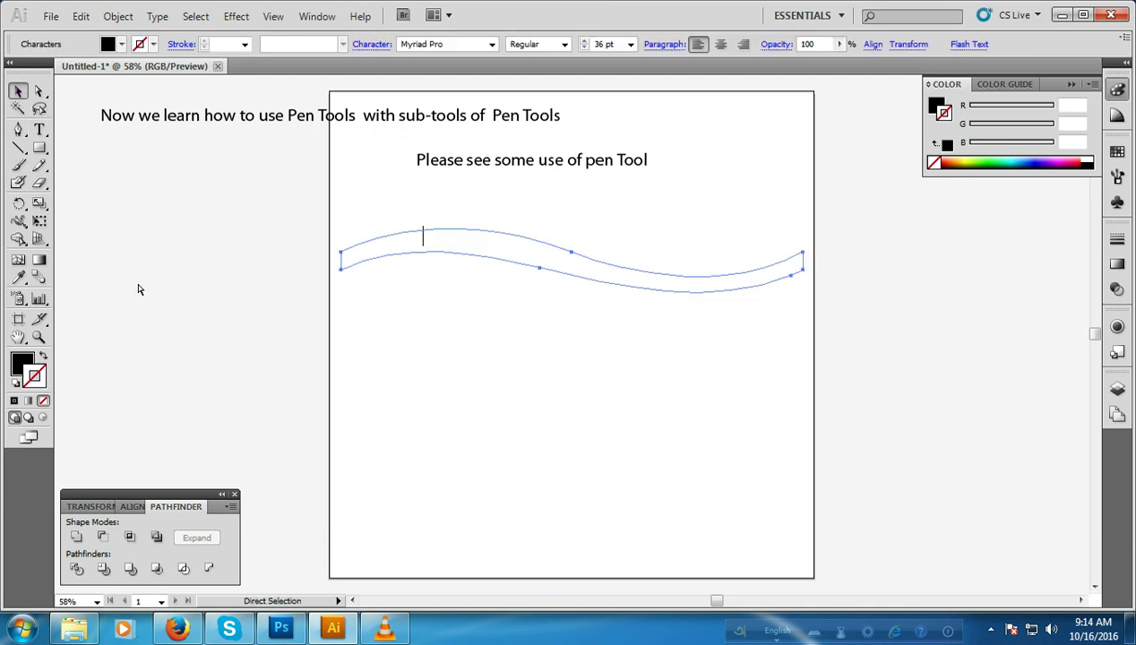
key(ctrl)
key(ctrl)
key(Delete)
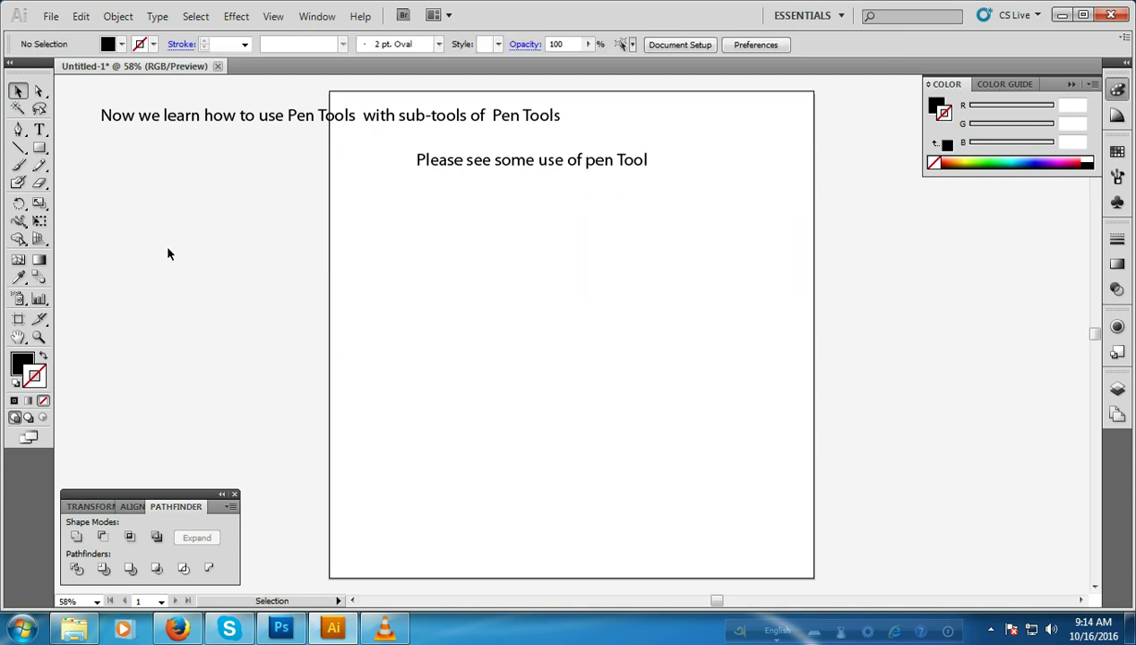
key(ctrl+z)
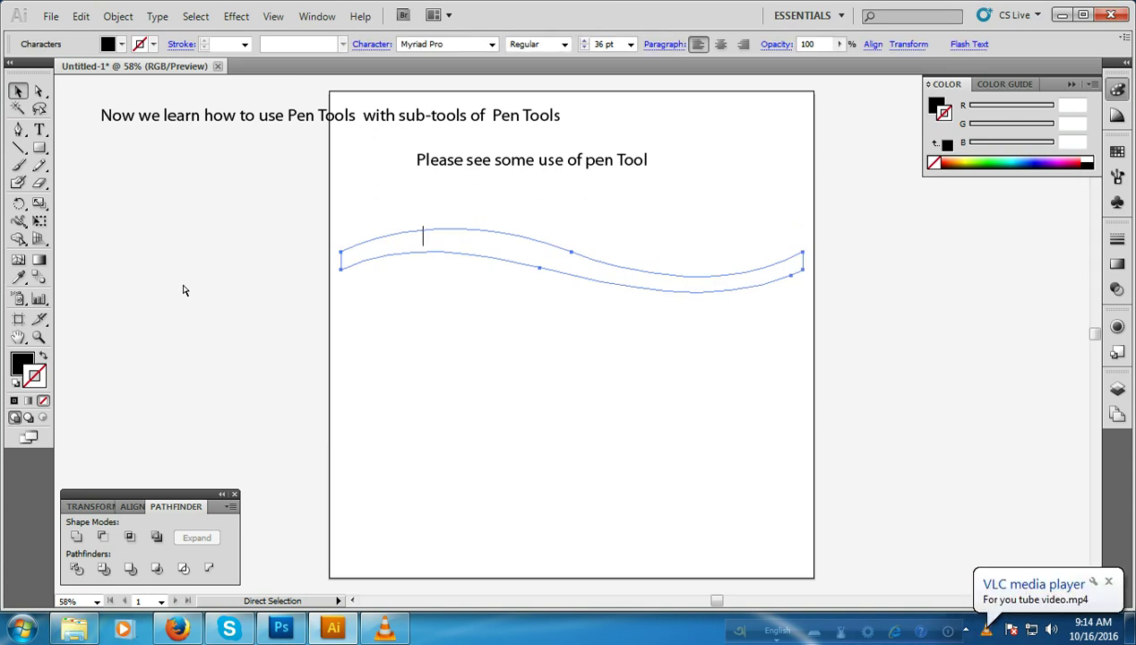
key(Delete)
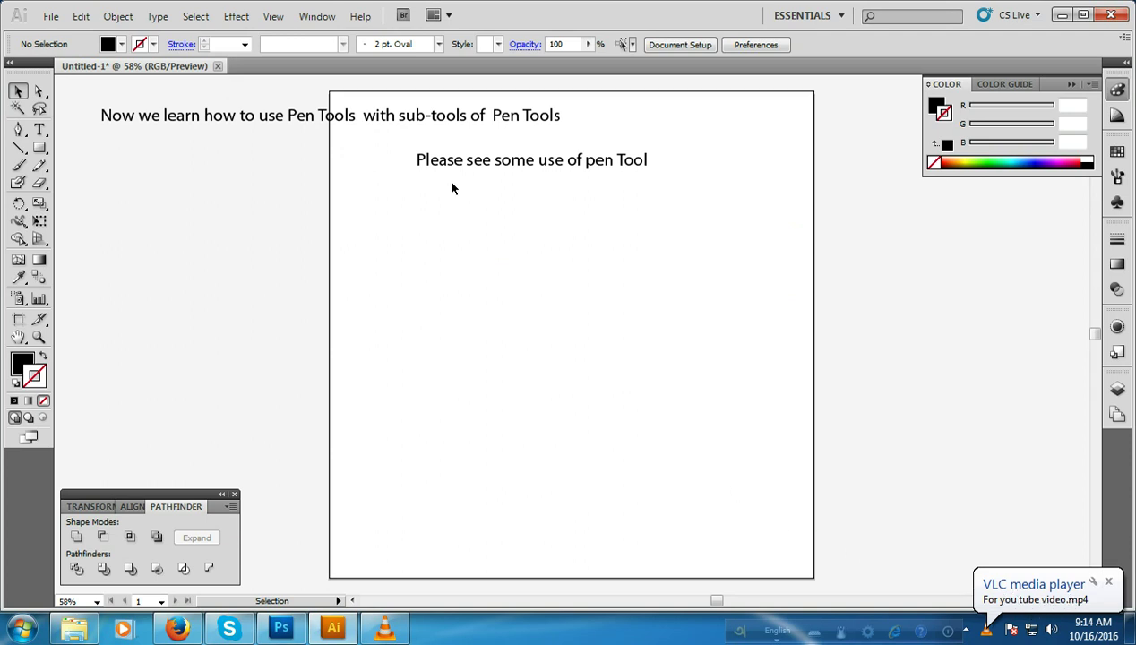
key(ctrl+z)
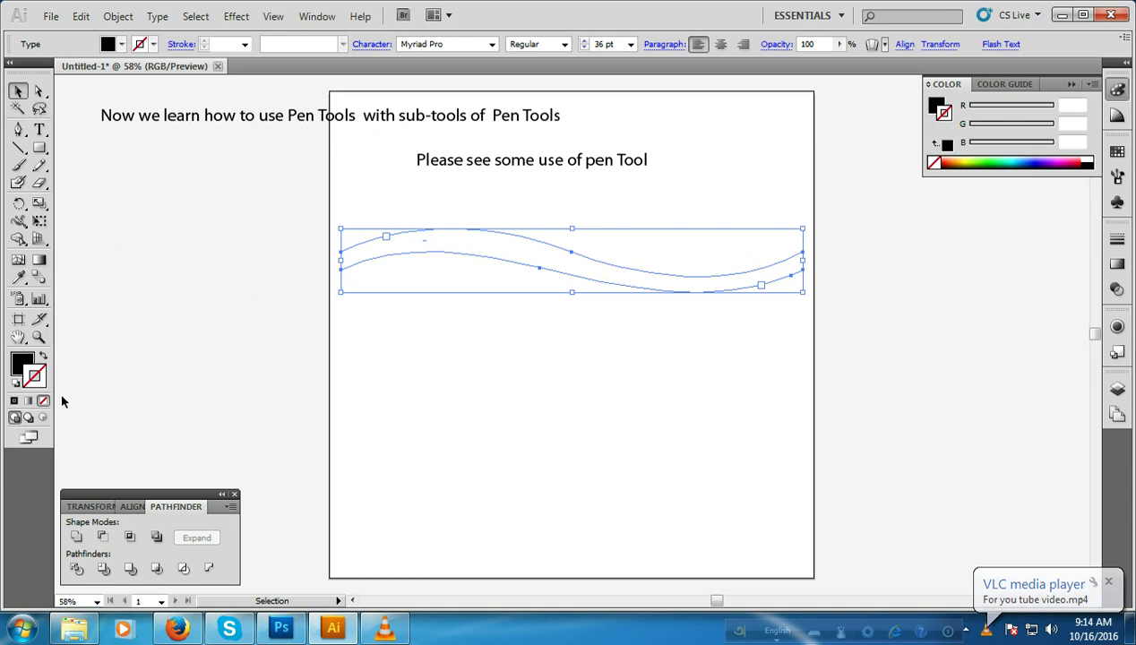
click(20, 362)
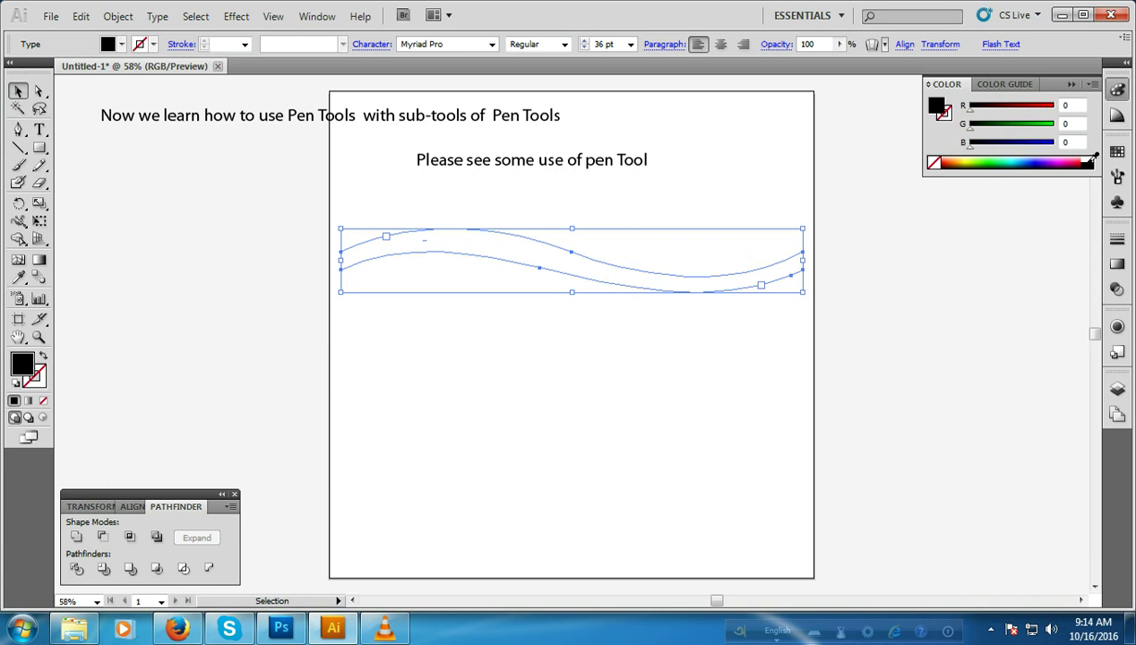
click(287, 236)
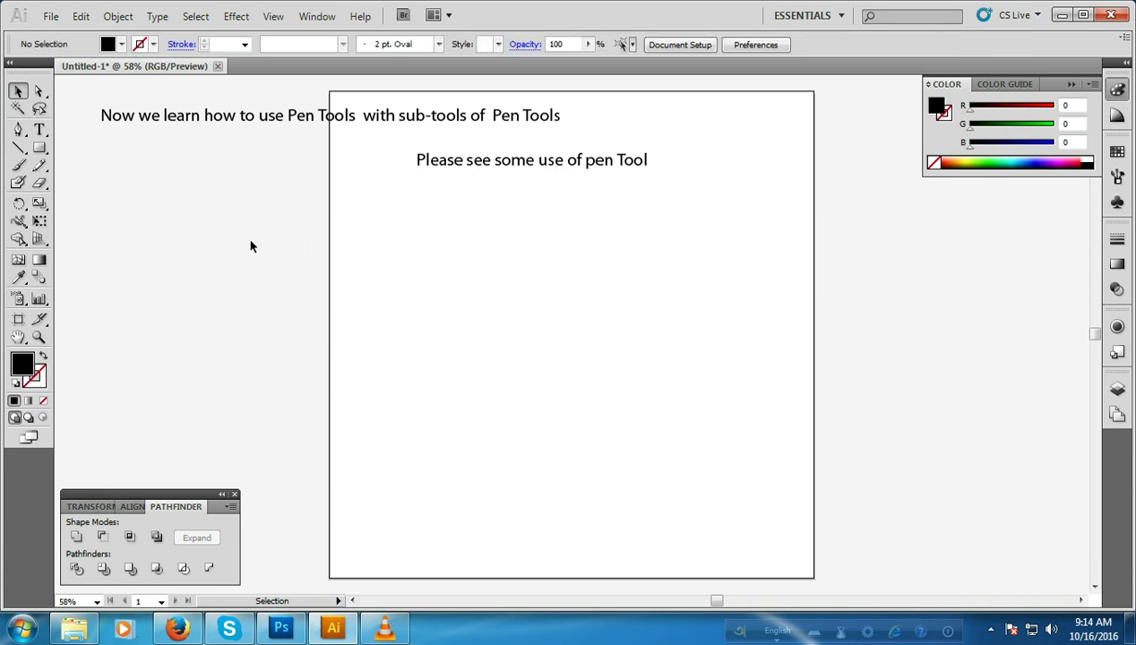
click(18, 129)
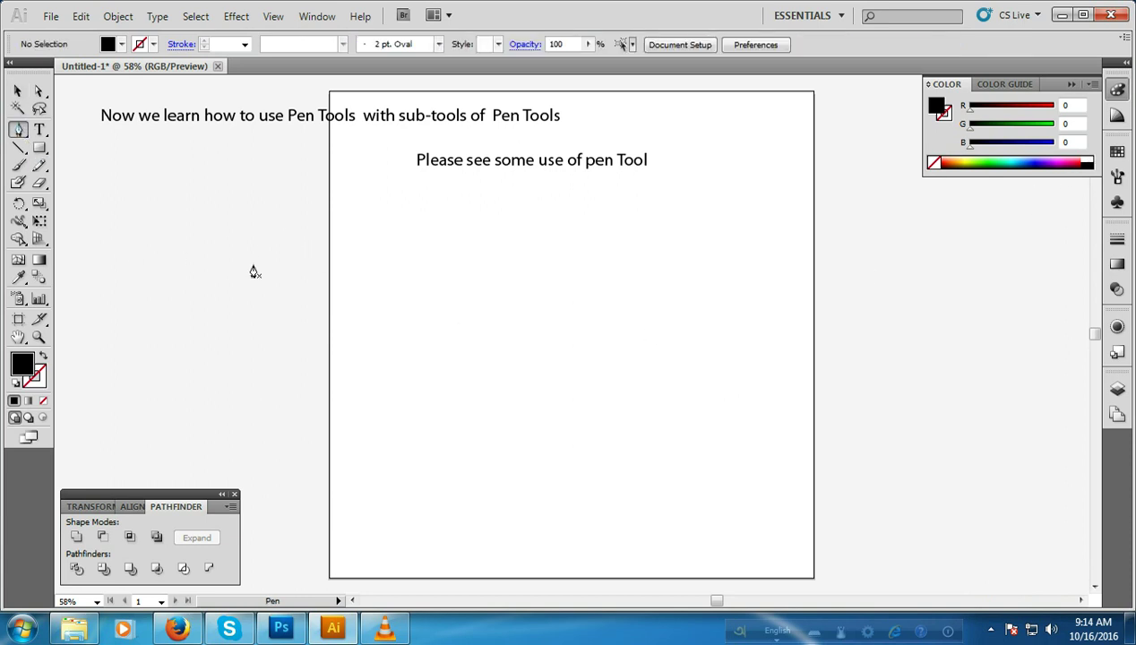
Draw a three-anchor S-shaped wave across the artboard and set its fill to None.
click(347, 244)
mouse_move(550, 240)
mouse_down()
mouse_move(686, 287)
mouse_move(679, 308)
mouse_up()
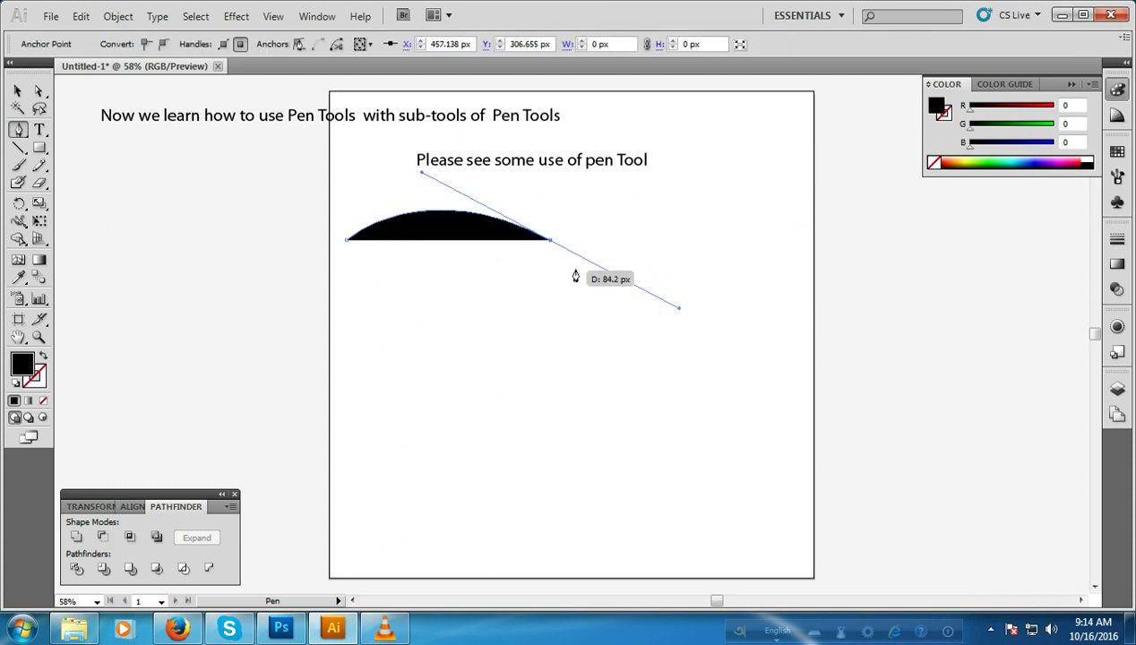
click(553, 244)
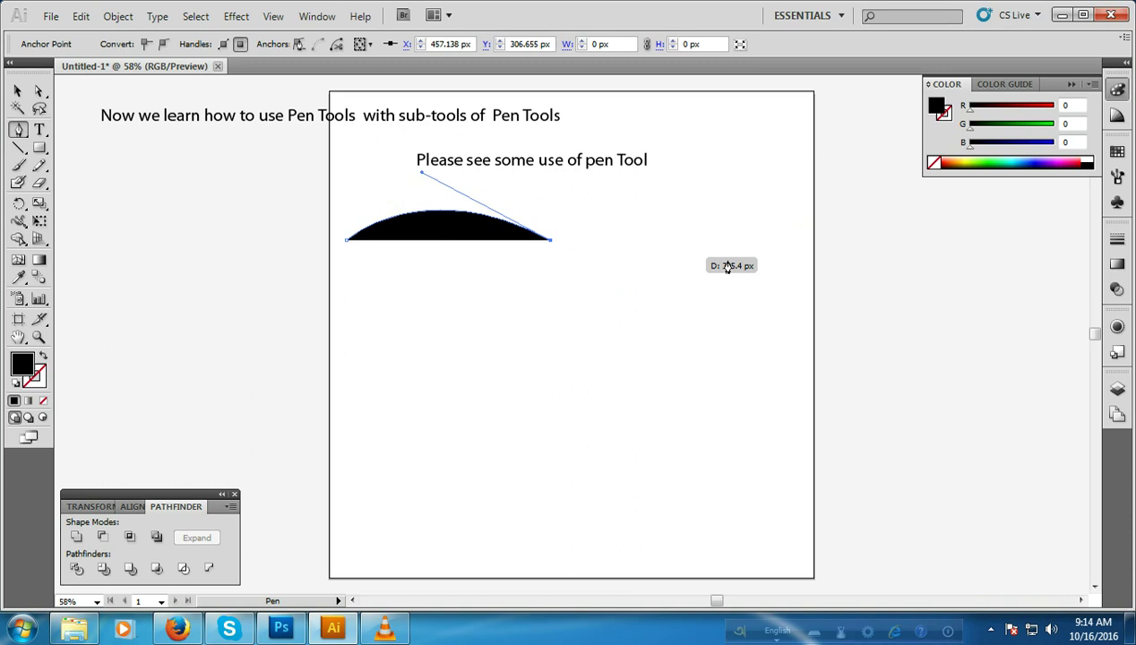
ctrl+click(798, 244)
drag(798, 242, 890, 206)
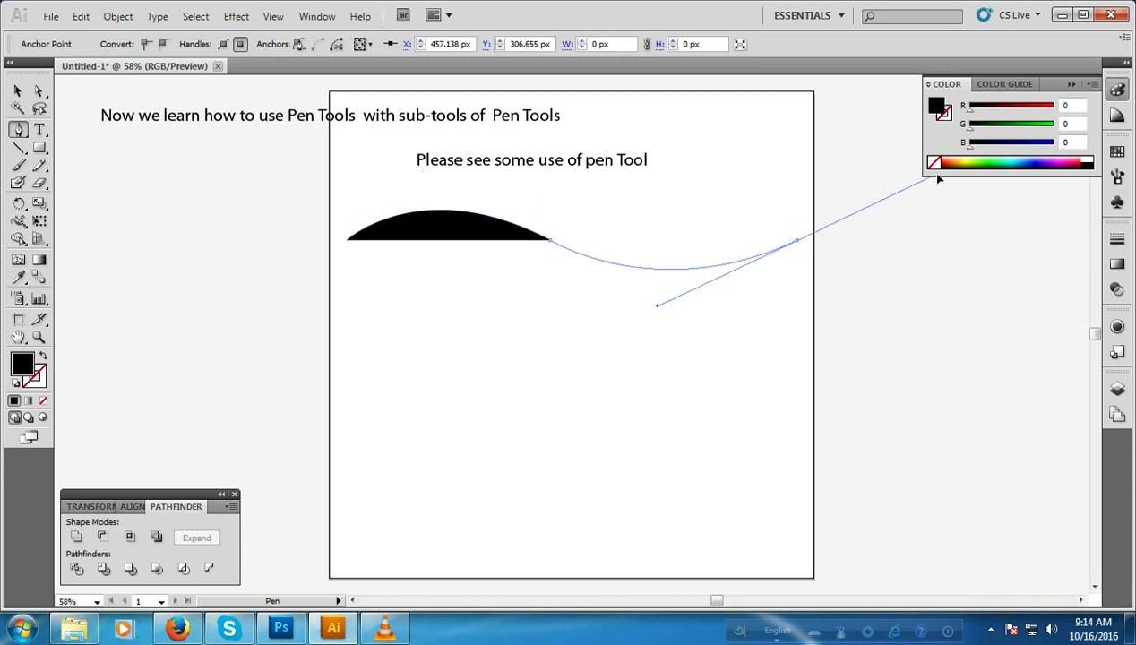
click(798, 240)
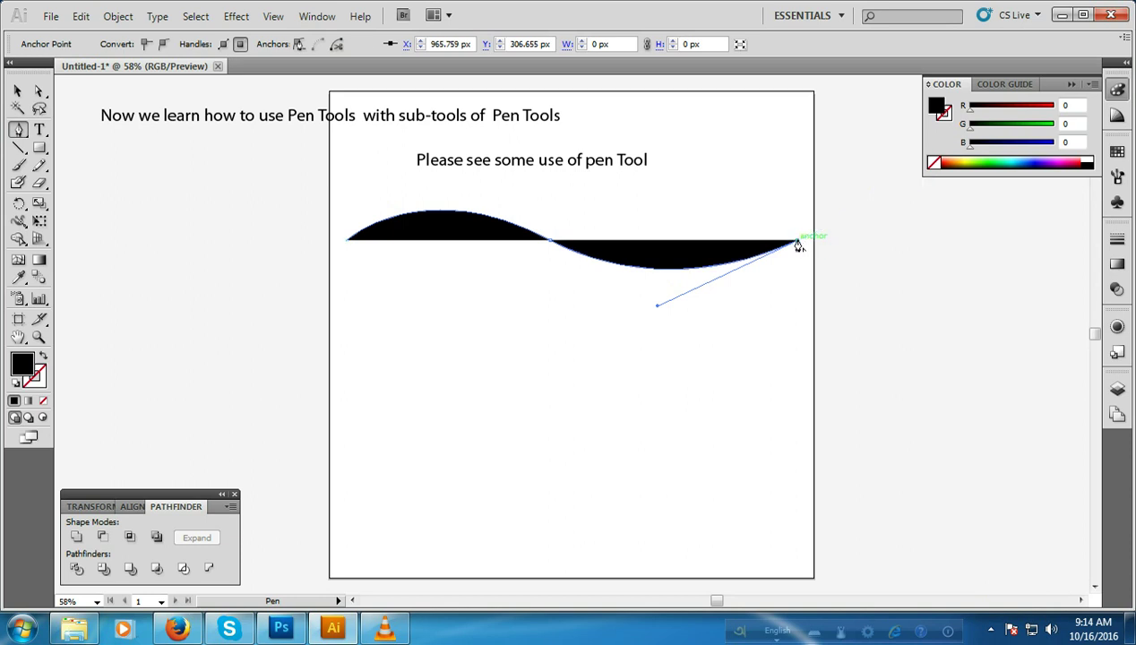
click(43, 400)
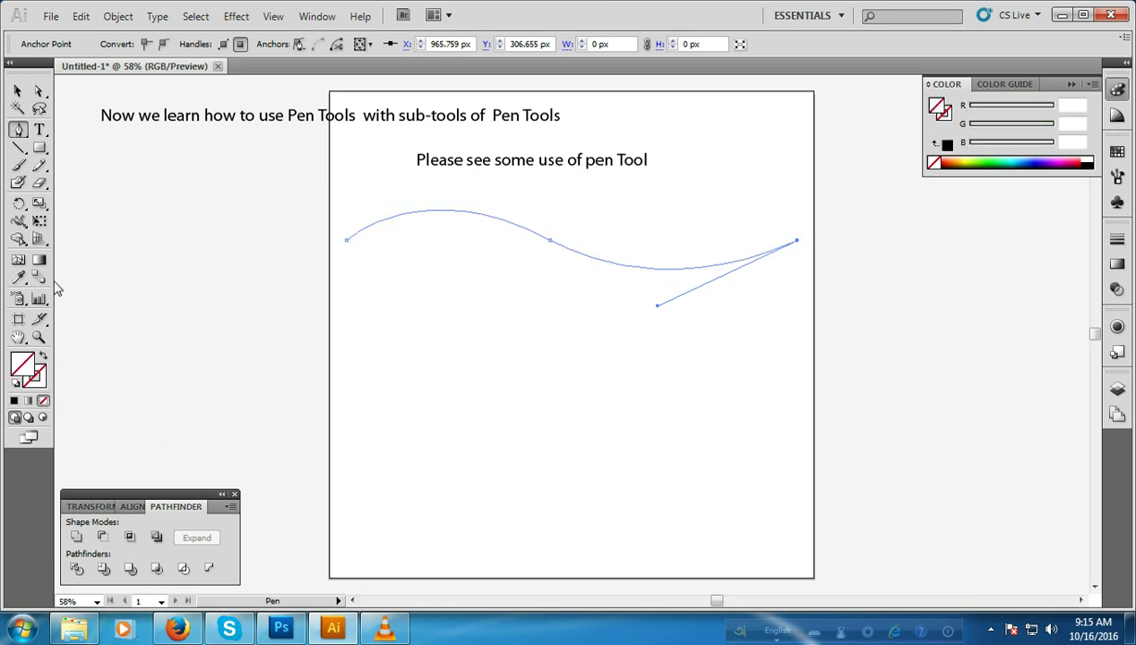
click(39, 130)
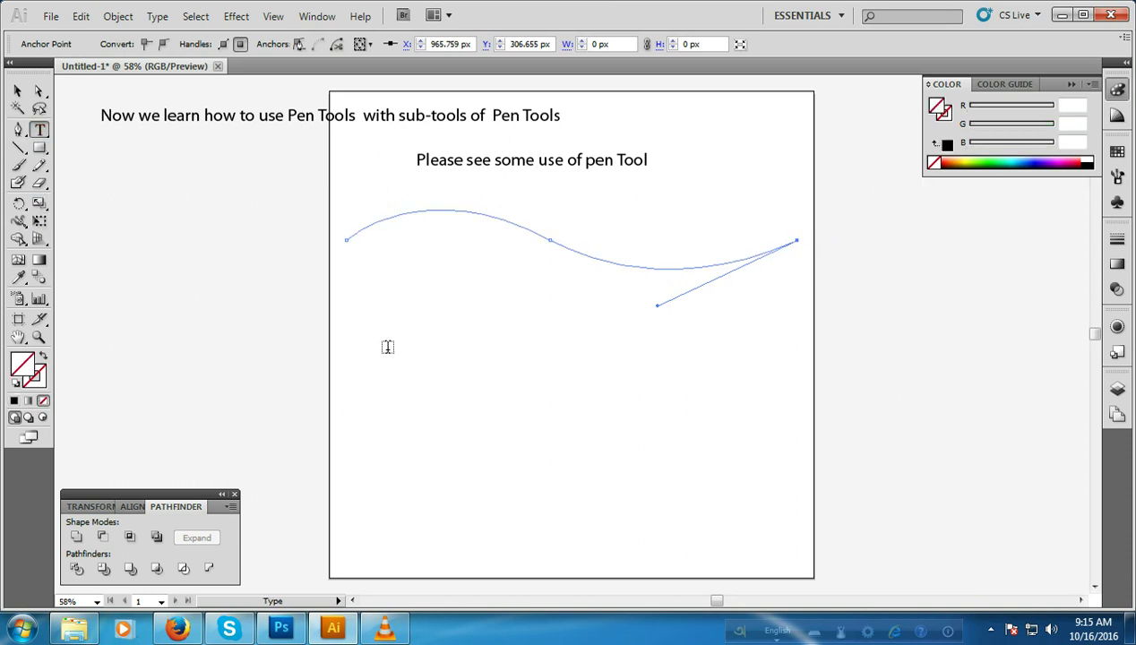
Type 'Text Follow the path which created by pen tool' along the wavy curve, trimming extra e's.
click(349, 232)
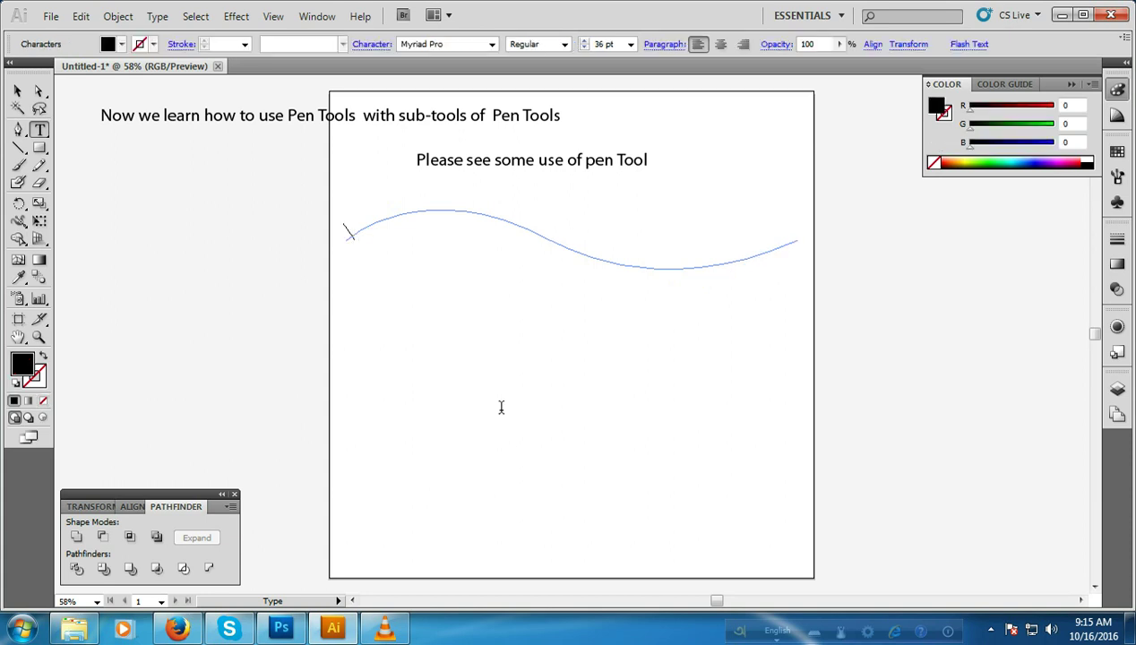
text(Text)
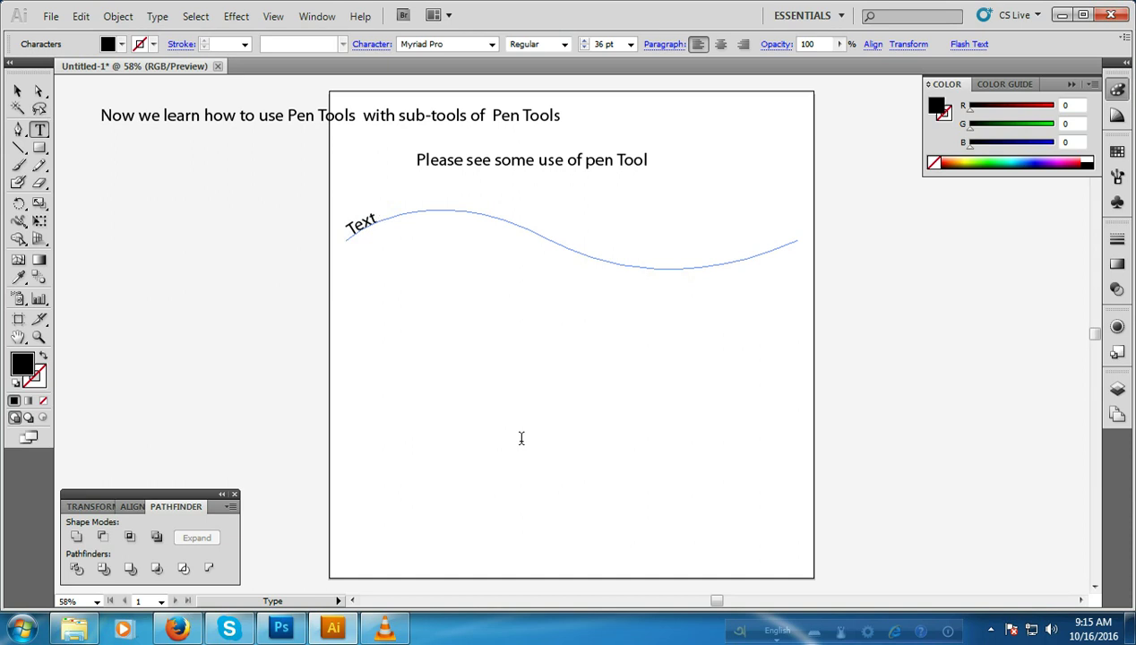
text( Follo)
text(w the l)
text(path)
key(BackSpace)
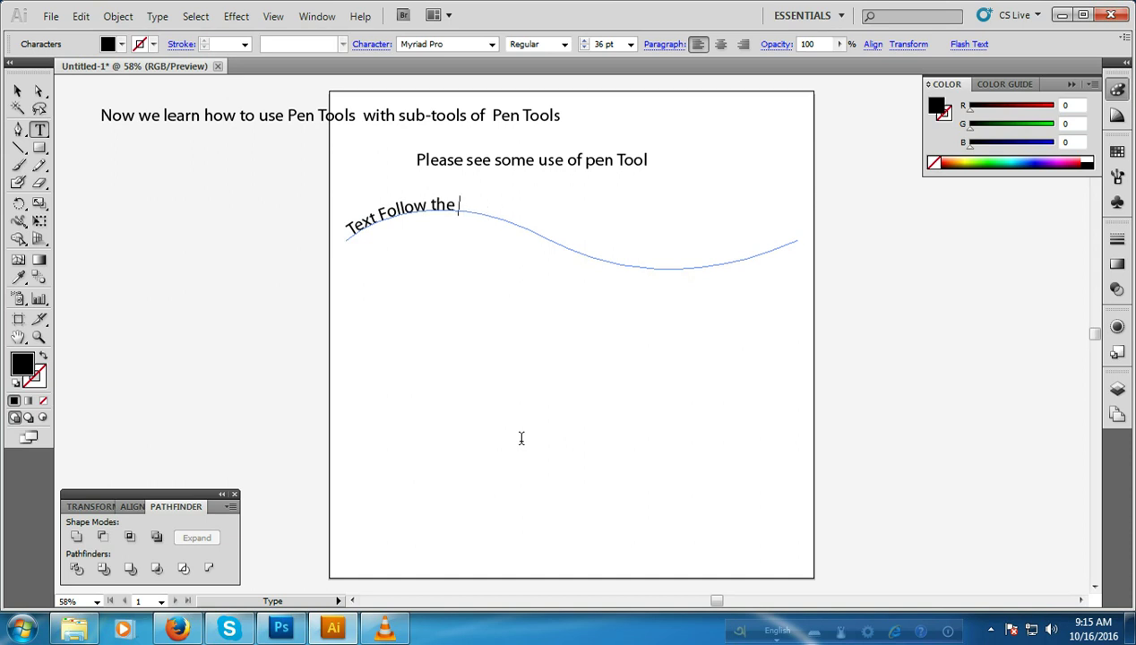
text(which)
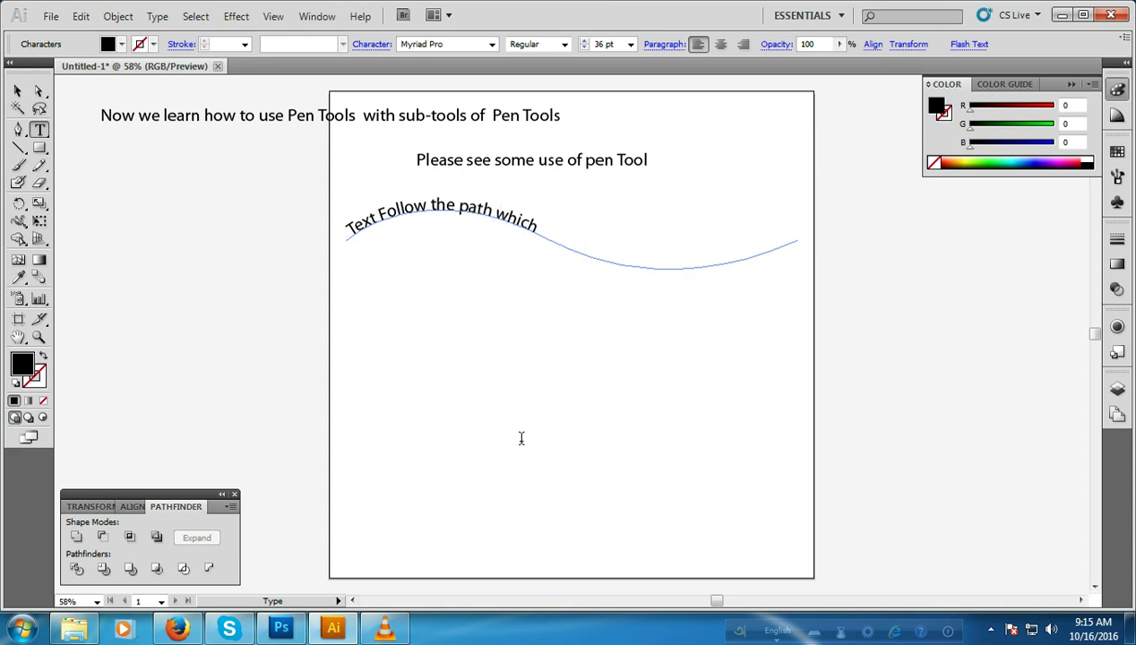
text( create)
text(d by)
text( pen tool)
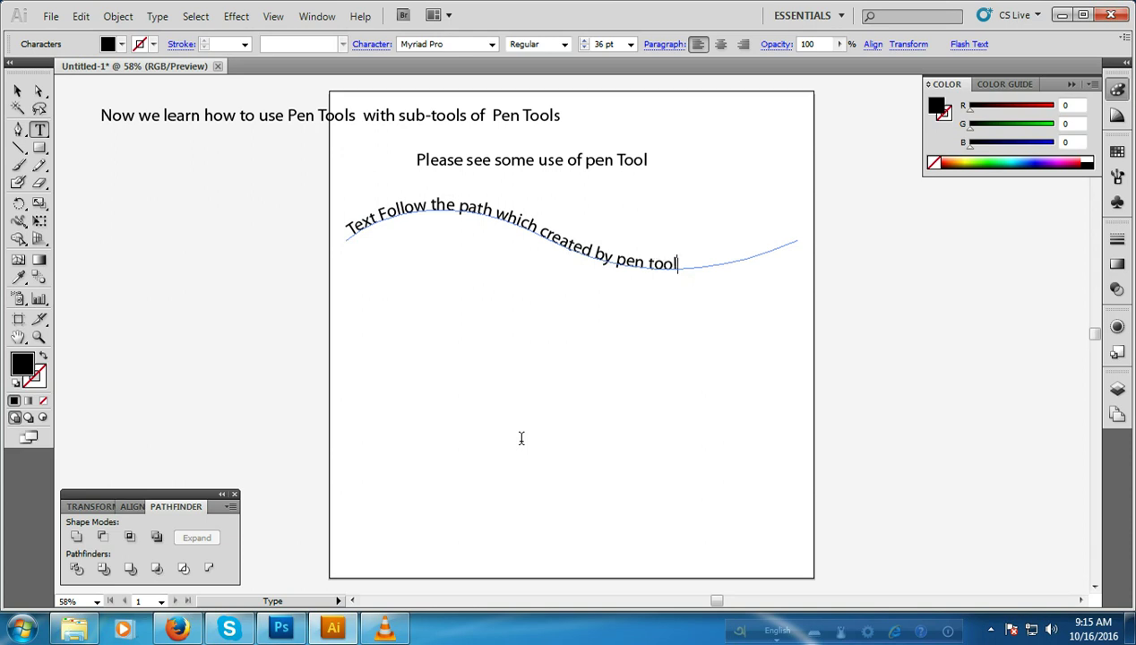
text( eeeeeeeeeeee)
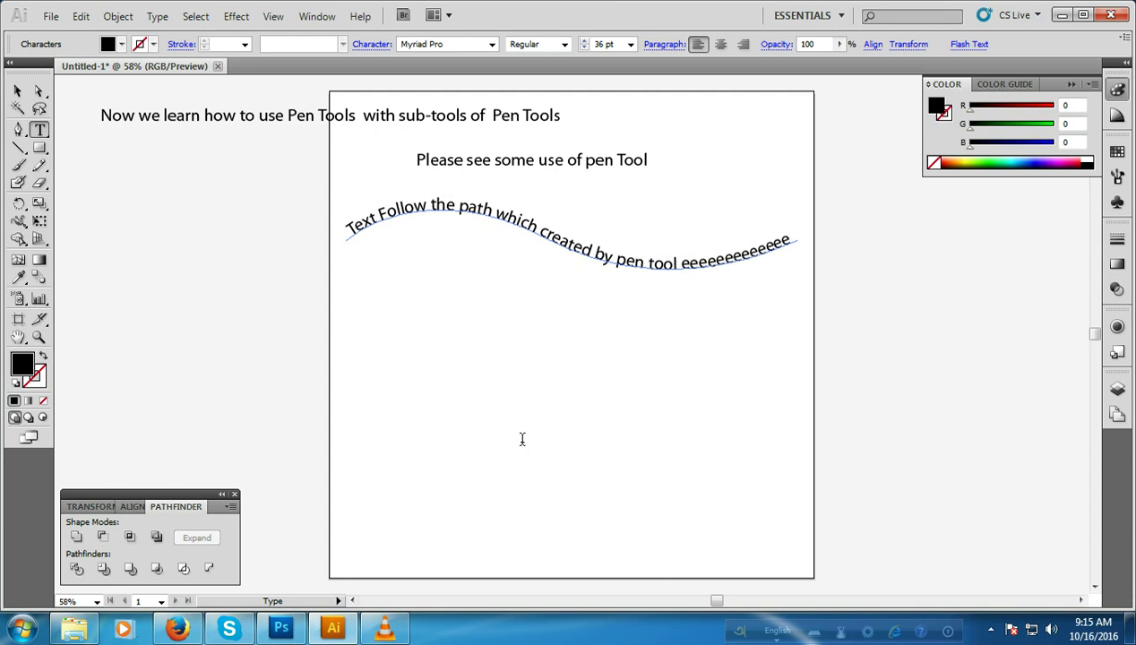
key(BackSpace)
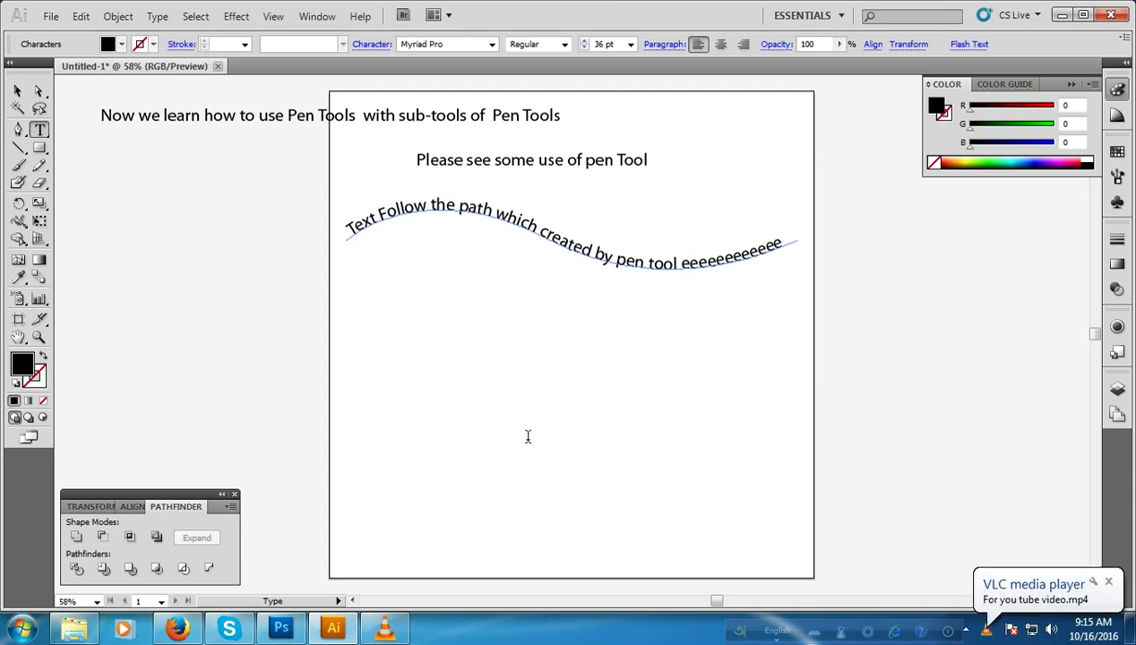
key(BackSpace)
key(BackSpace)
key(BackSpace)
key(BackSpace)
key(BackSpace)
key(BackSpace)
key(BackSpace)
key(BackSpace)
key(BackSpace)
key(BackSpace)
key(BackSpace)
key(BackSpace)
key(BackSpace)
key(BackSpace)
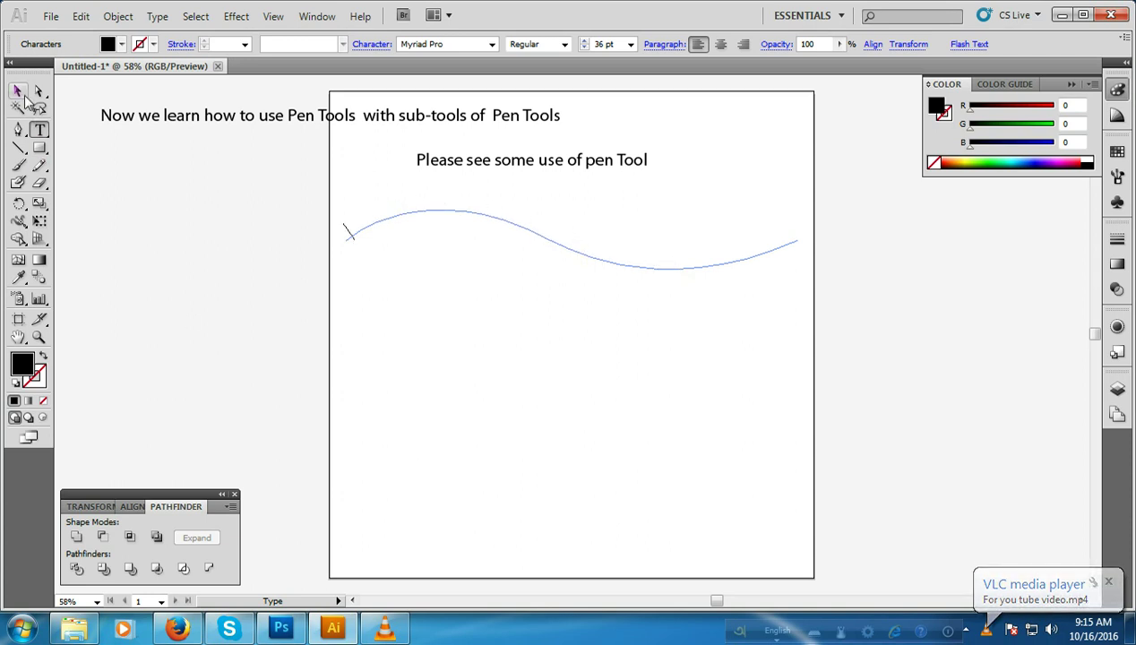
Select and delete the text-on-path curve.
click(17, 90)
click(132, 192)
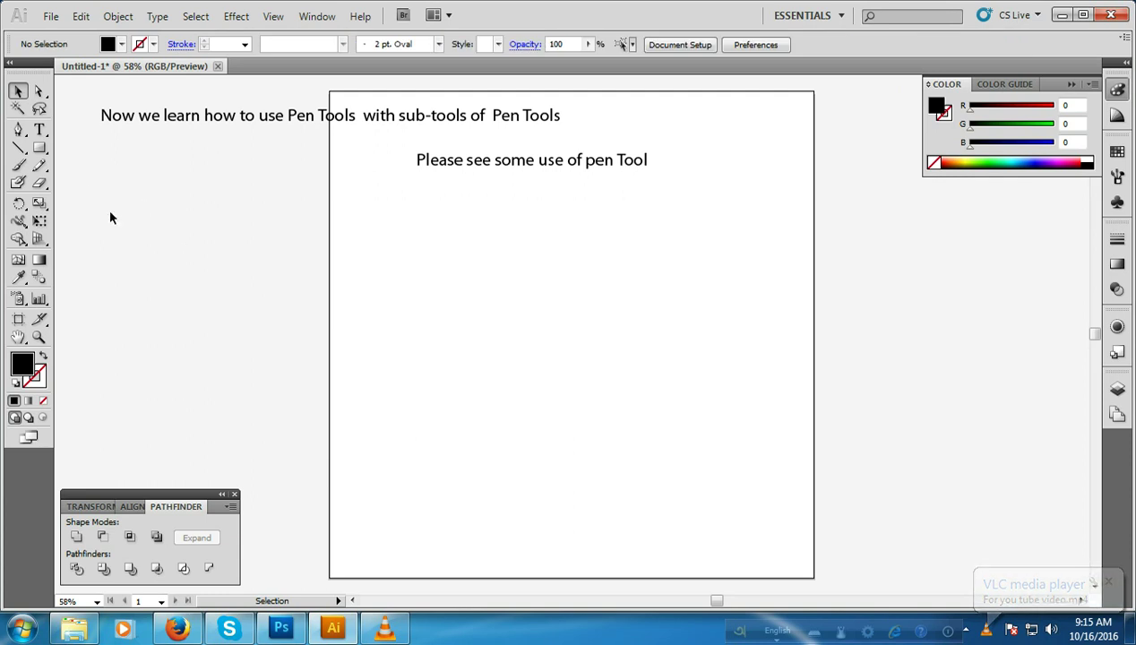
drag(363, 260, 802, 218)
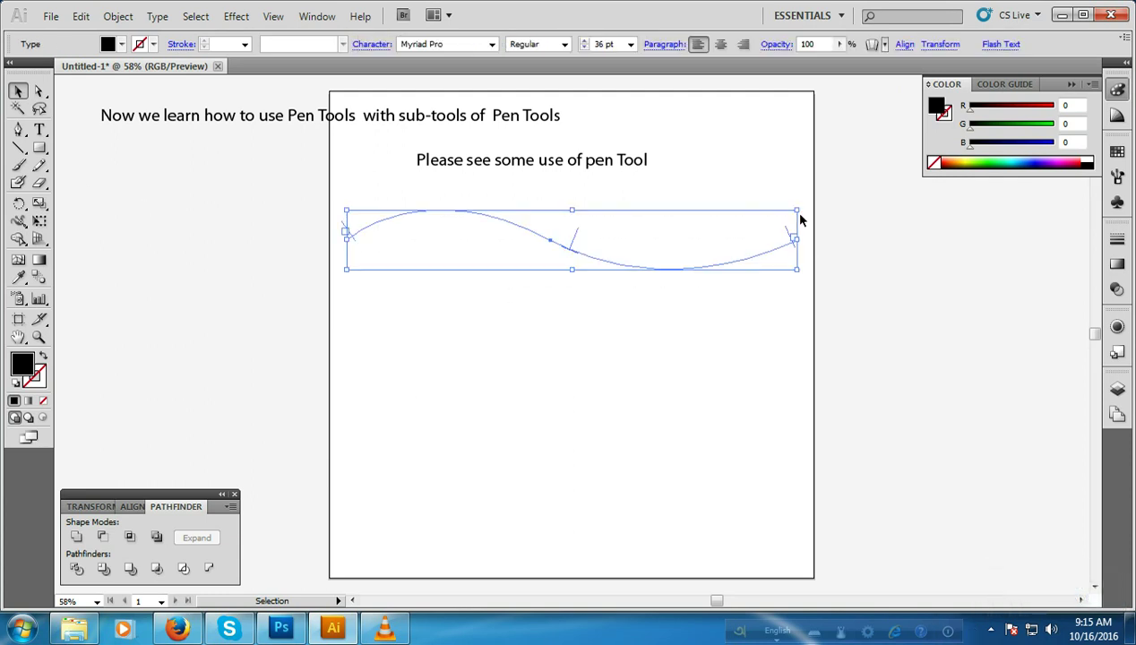
key(Delete)
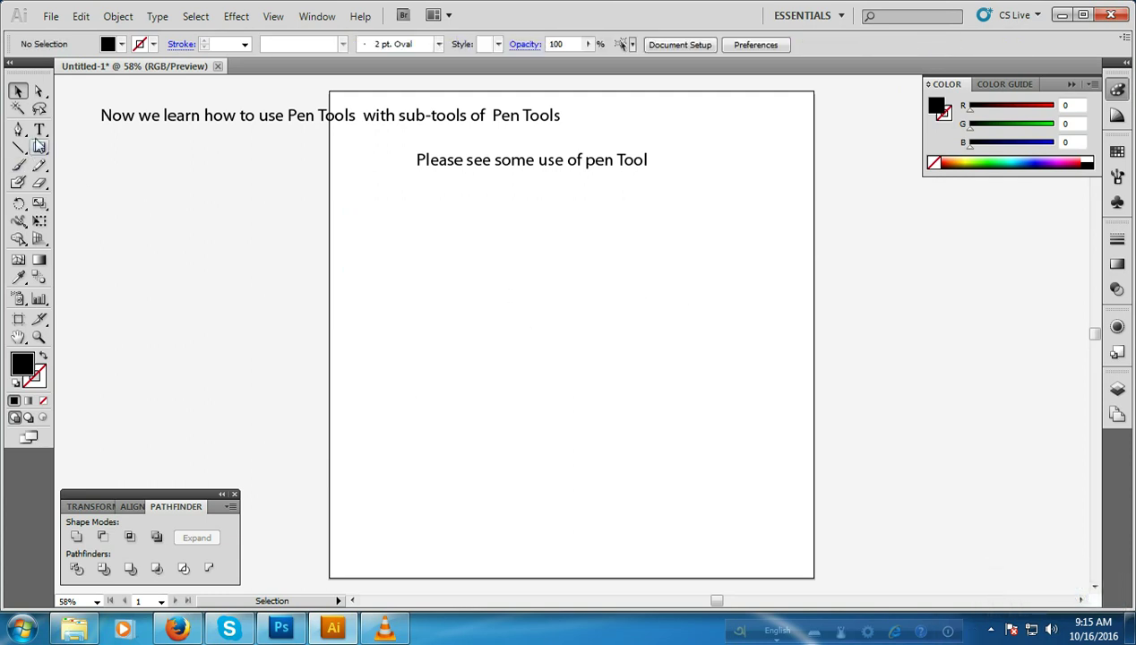
Type the caption 'Now See the sub-tools of Pen Tools' at the artboard's left middle.
click(38, 131)
click(356, 350)
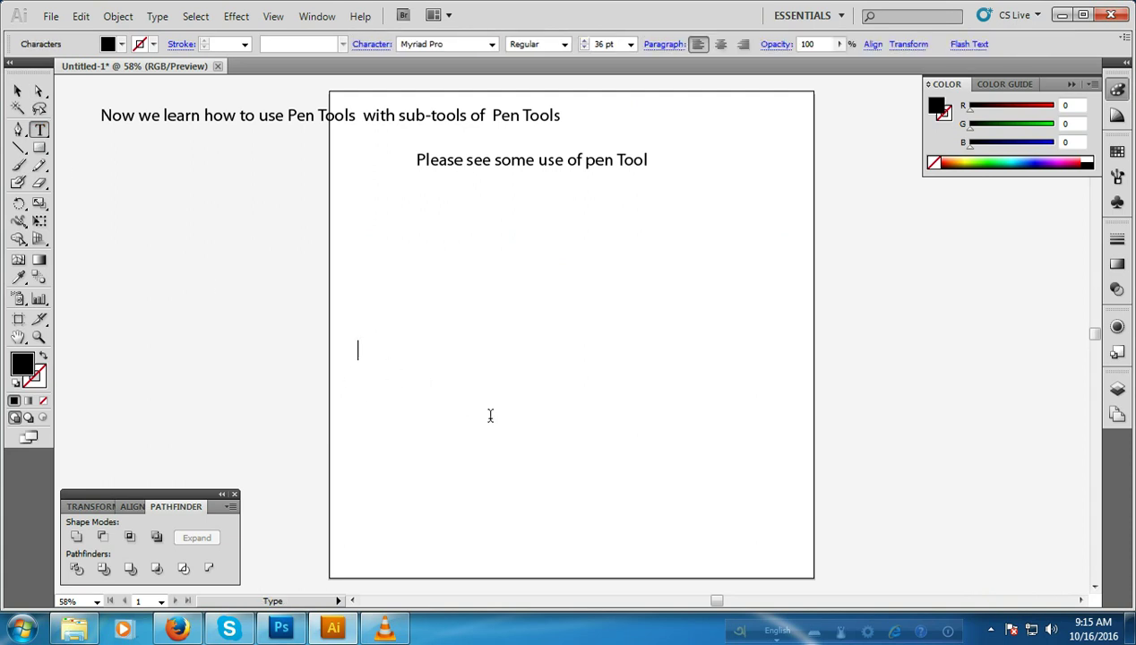
text(Now See)
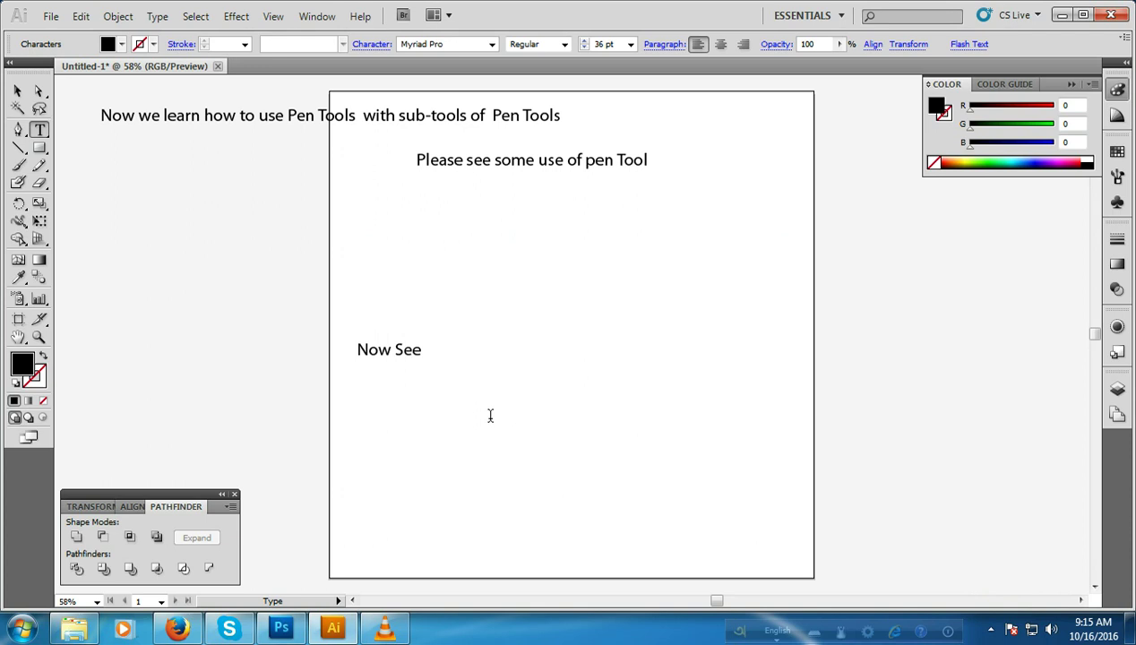
text( the sub-)
text(tools of Pen Tools)
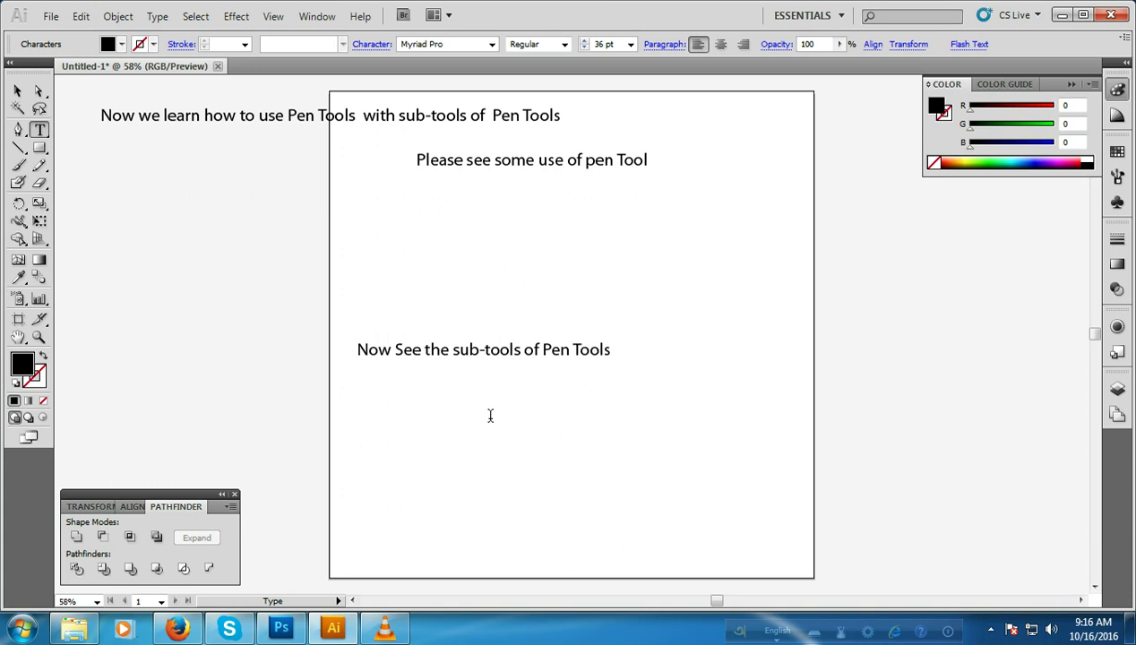
Move the sub-tools caption to the artboard top and delete the two older captions.
click(18, 90)
click(257, 414)
mouse_move(435, 368)
mouse_down()
mouse_move(749, 152)
mouse_move(675, 135)
mouse_up()
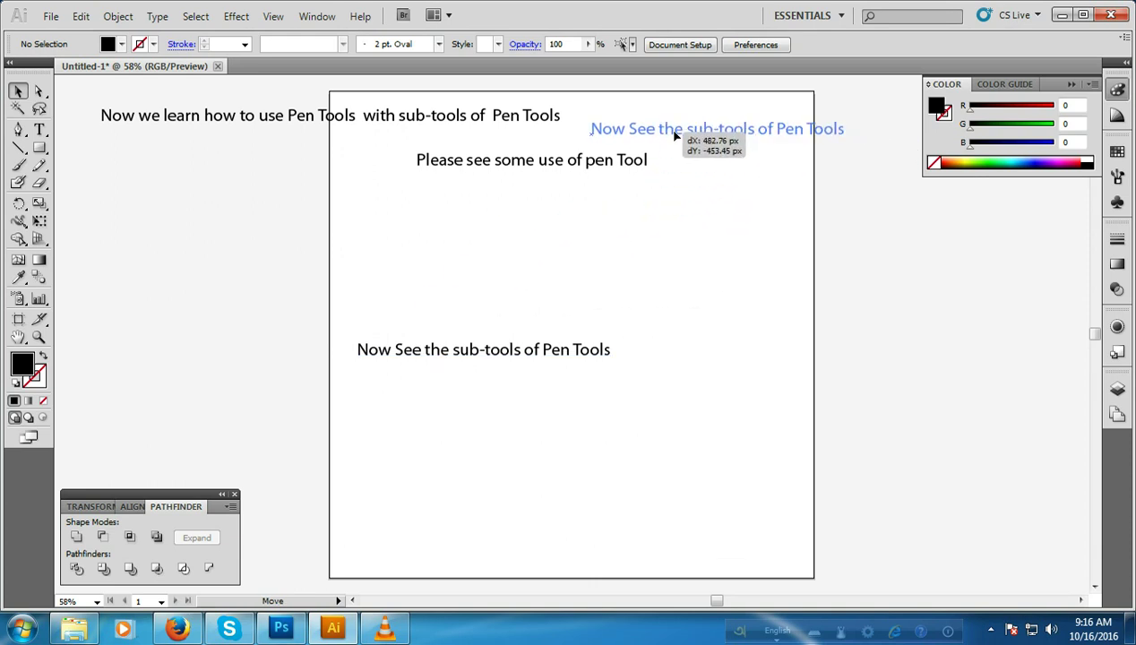
click(527, 171)
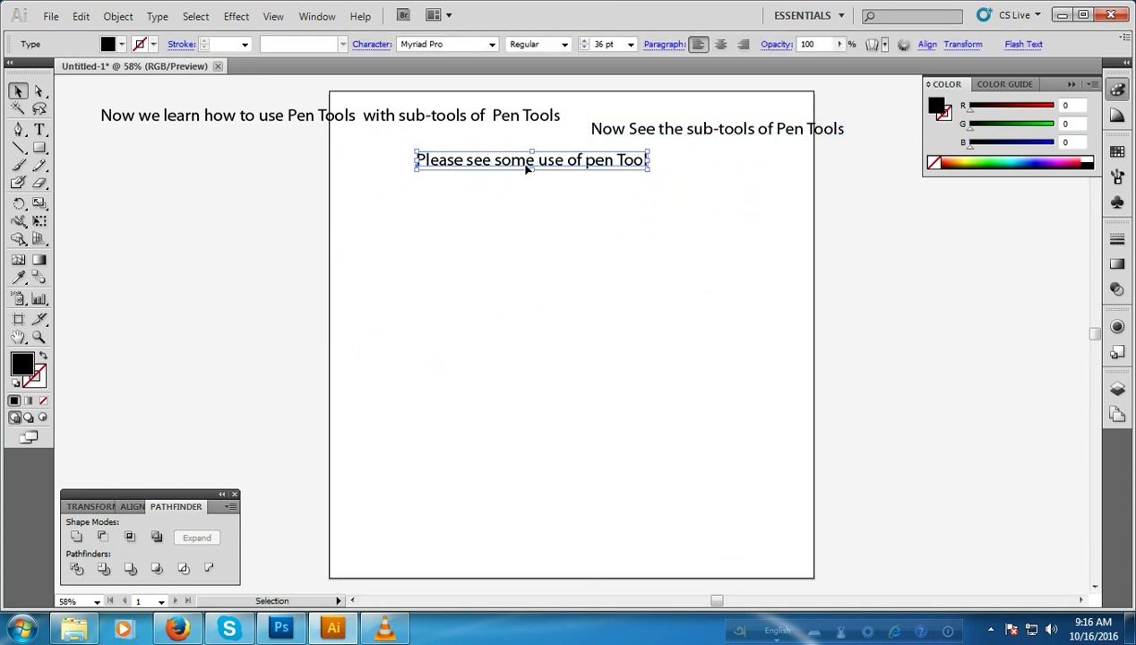
key(Delete)
click(375, 119)
key(Delete)
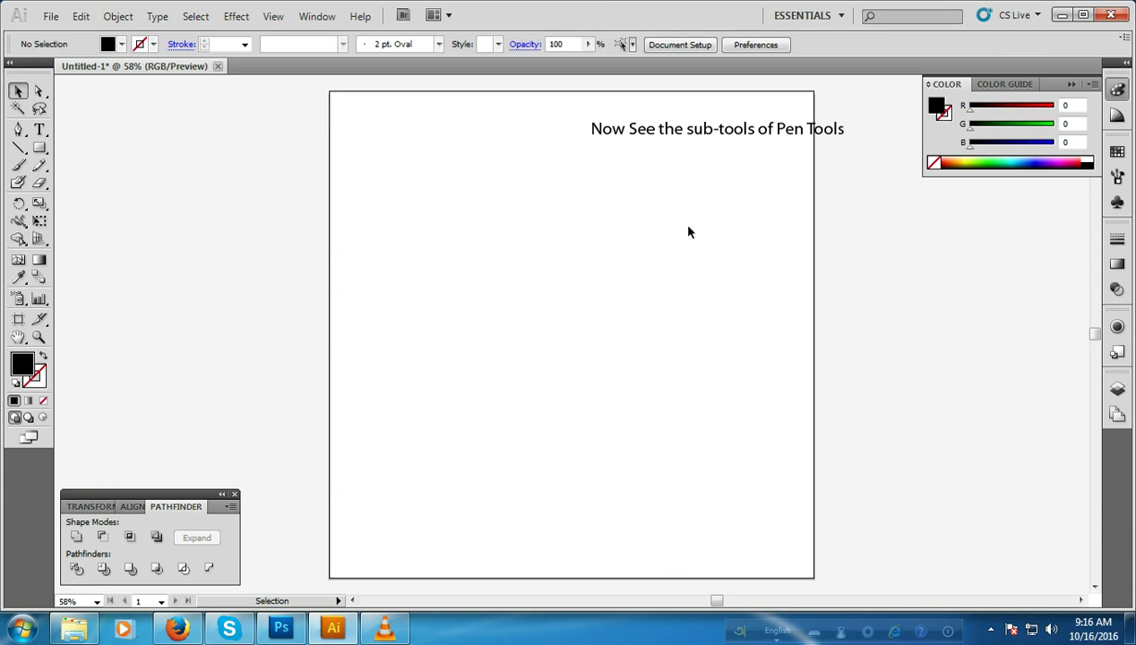
drag(735, 131, 525, 125)
click(526, 271)
Start a new Pen path with a first anchor and a curved second anchor forming an arc.
click(18, 129)
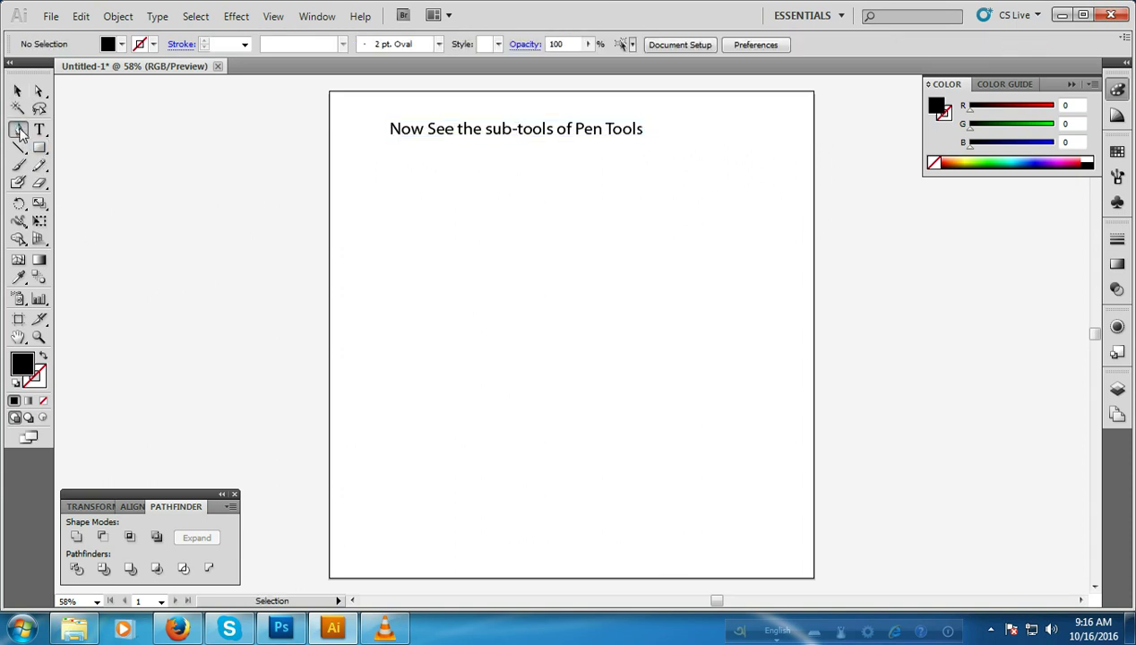
click(390, 211)
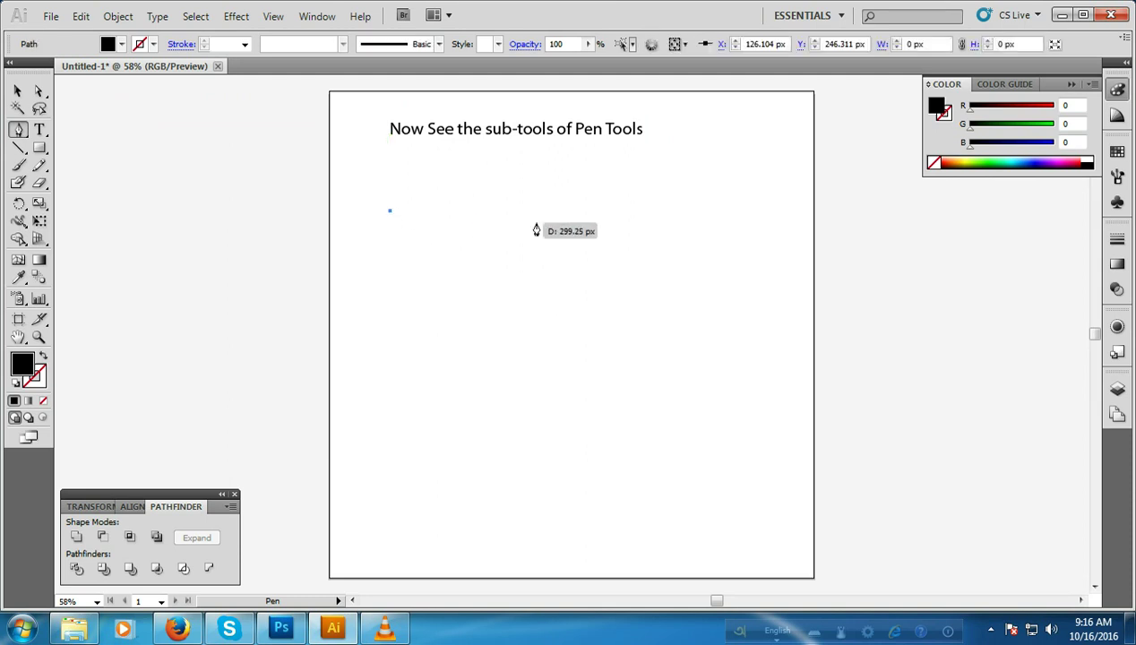
mouse_move(571, 210)
mouse_down()
mouse_move(621, 262)
mouse_move(678, 285)
mouse_up()
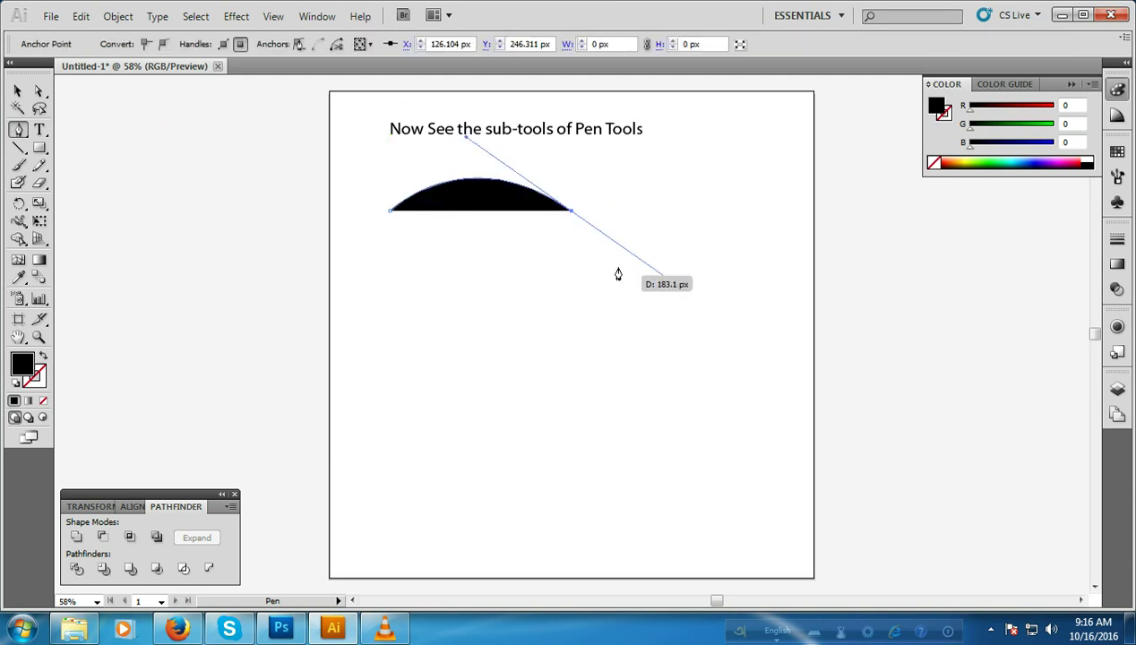
Extend the arc with a downward-dipping curved anchor to the right, removing outgoing handles.
click(572, 214)
mouse_move(532, 315)
mouse_down()
mouse_move(400, 306)
mouse_move(452, 318)
mouse_up()
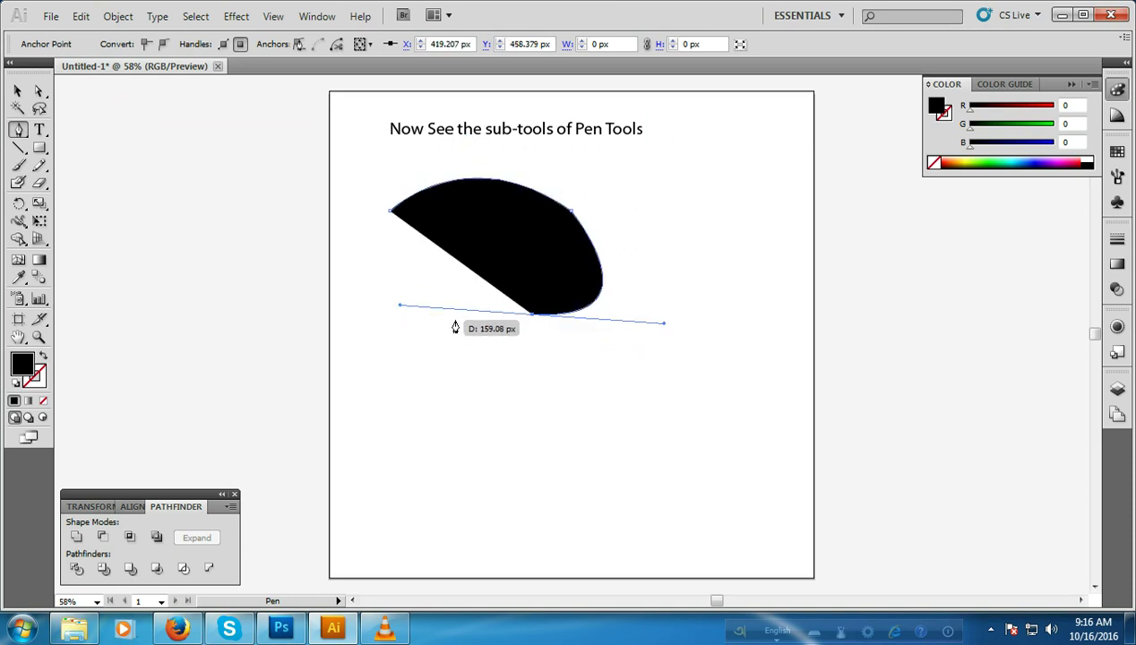
key(ctrl+z)
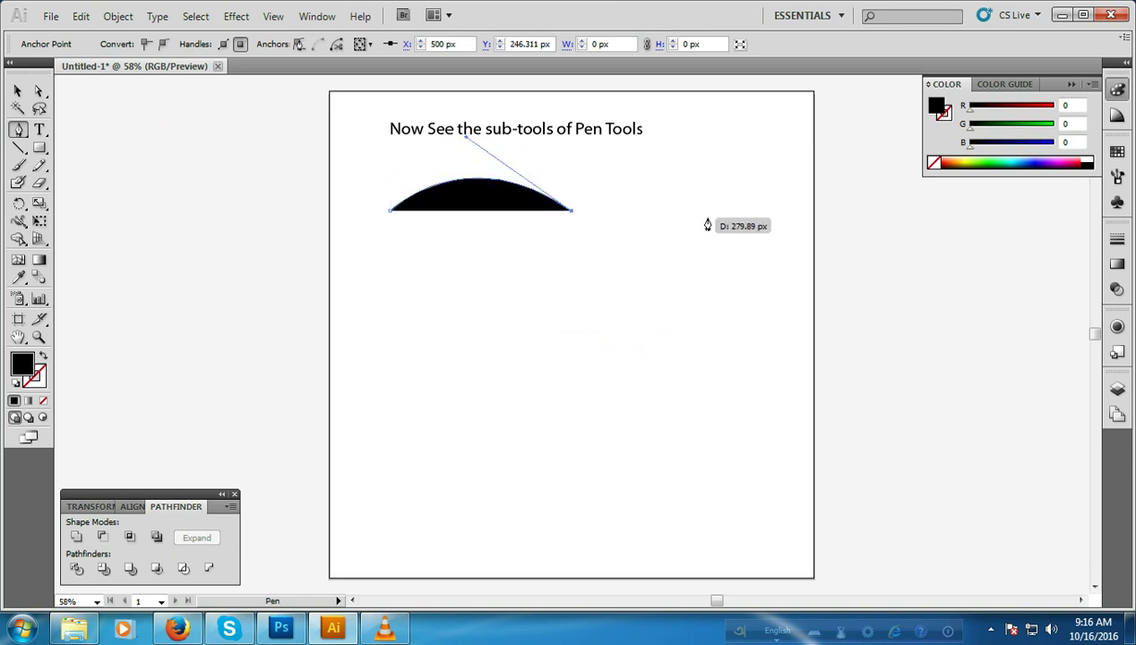
ctrl+click(723, 213)
drag(723, 212, 800, 180)
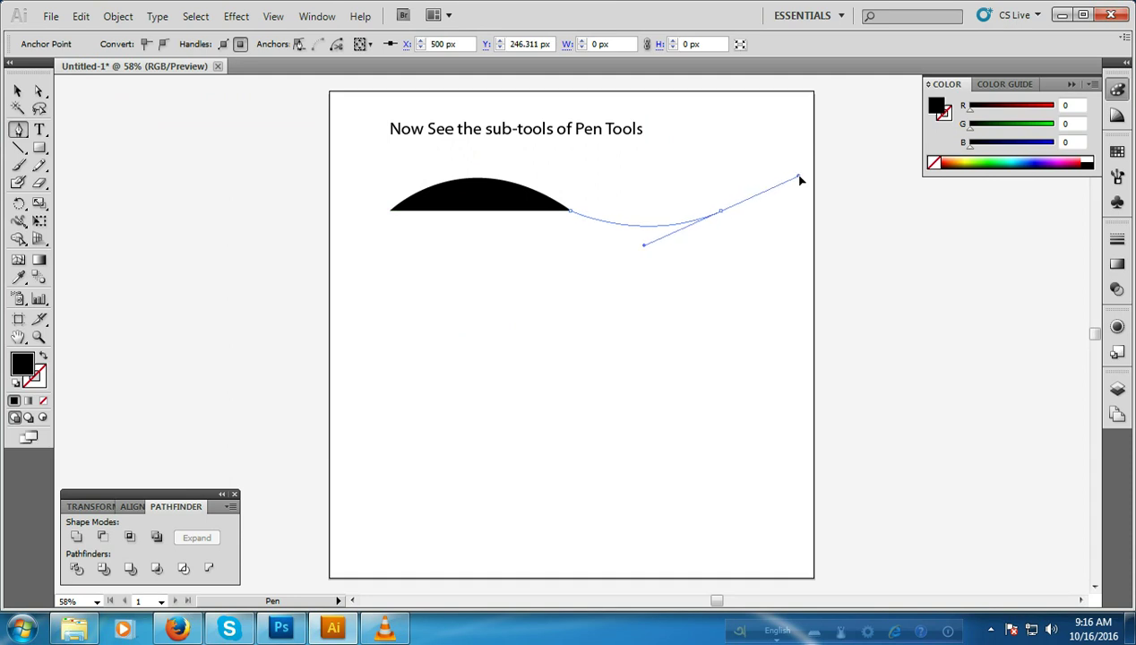
click(723, 213)
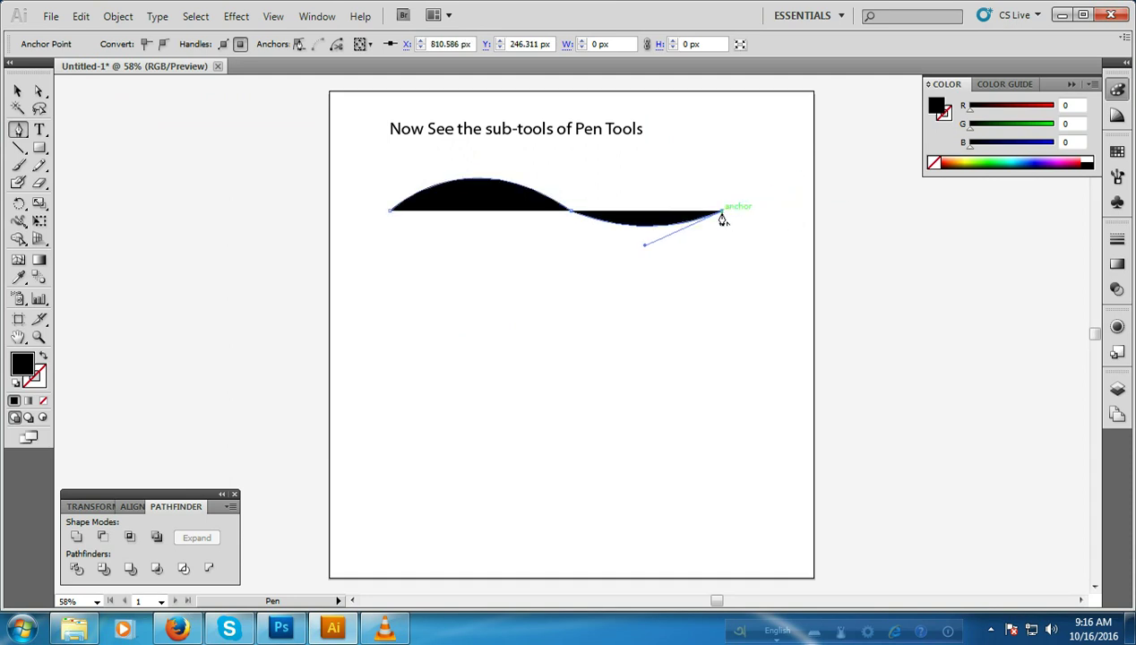
Set the fill to None and the stroke weight to 2 pt.
click(18, 90)
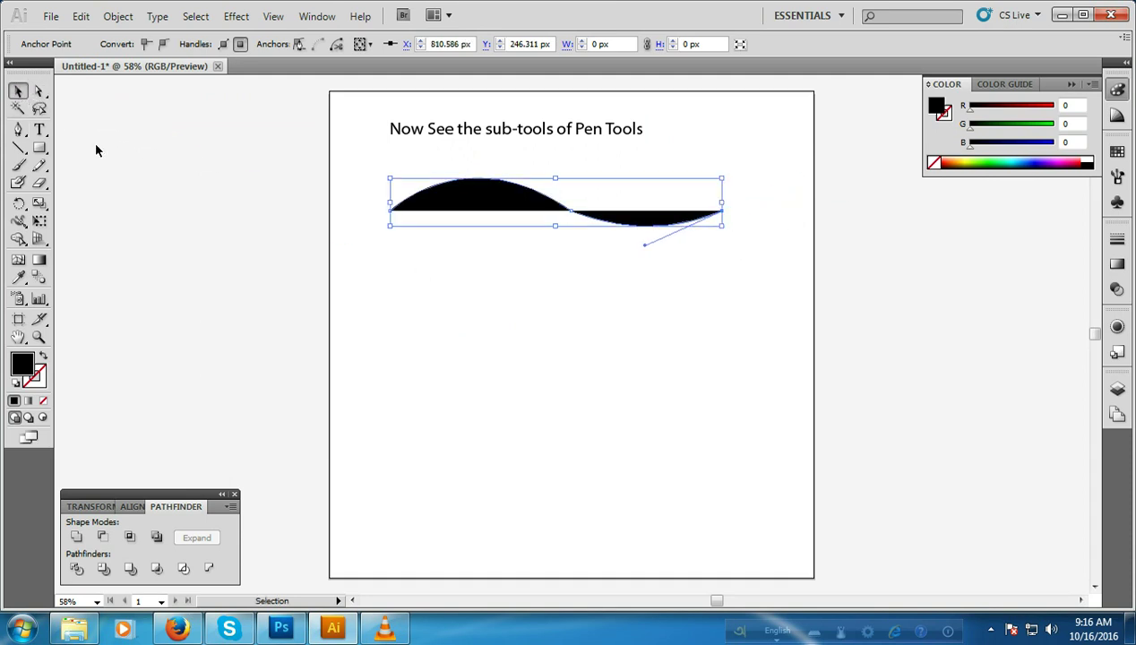
click(353, 248)
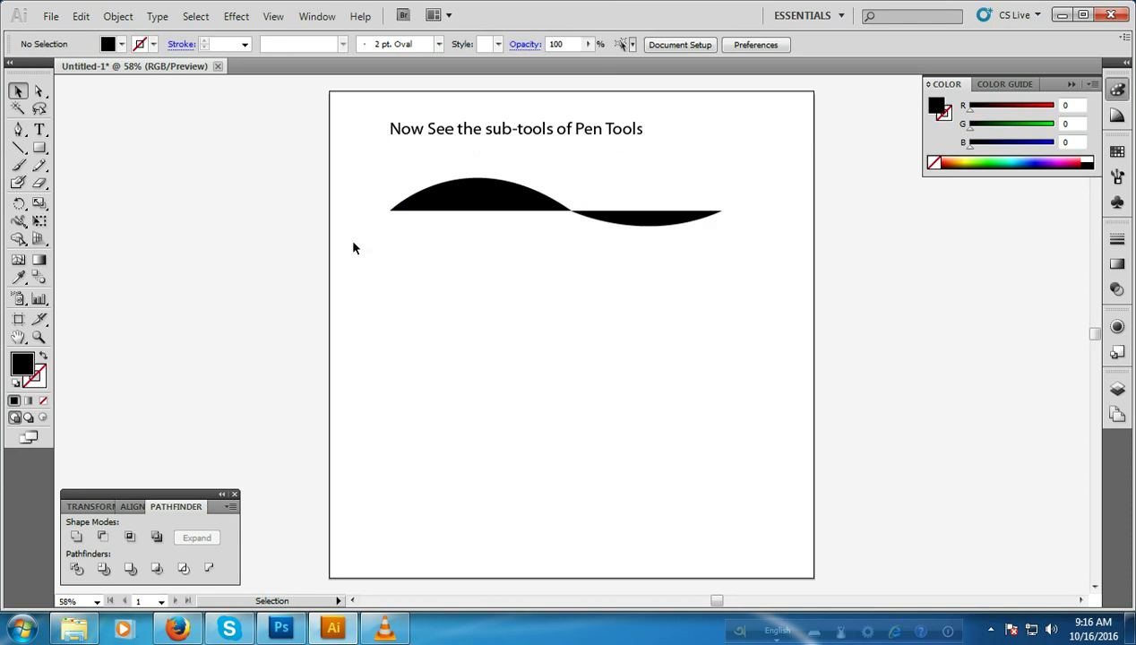
click(43, 402)
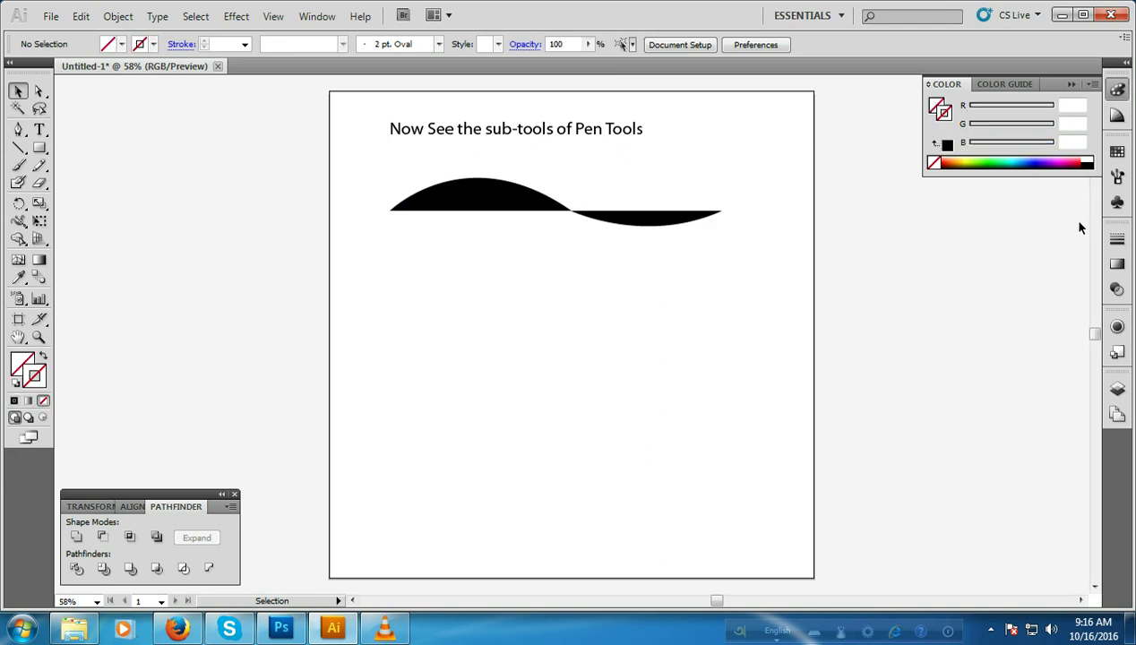
click(1117, 238)
click(1039, 254)
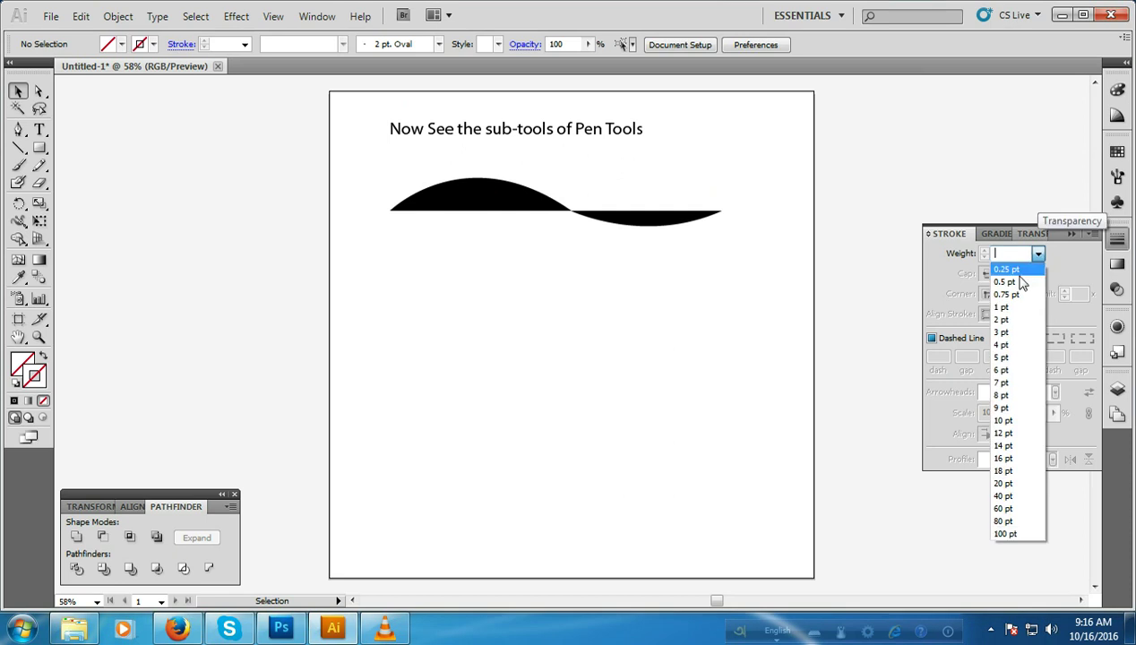
click(1004, 319)
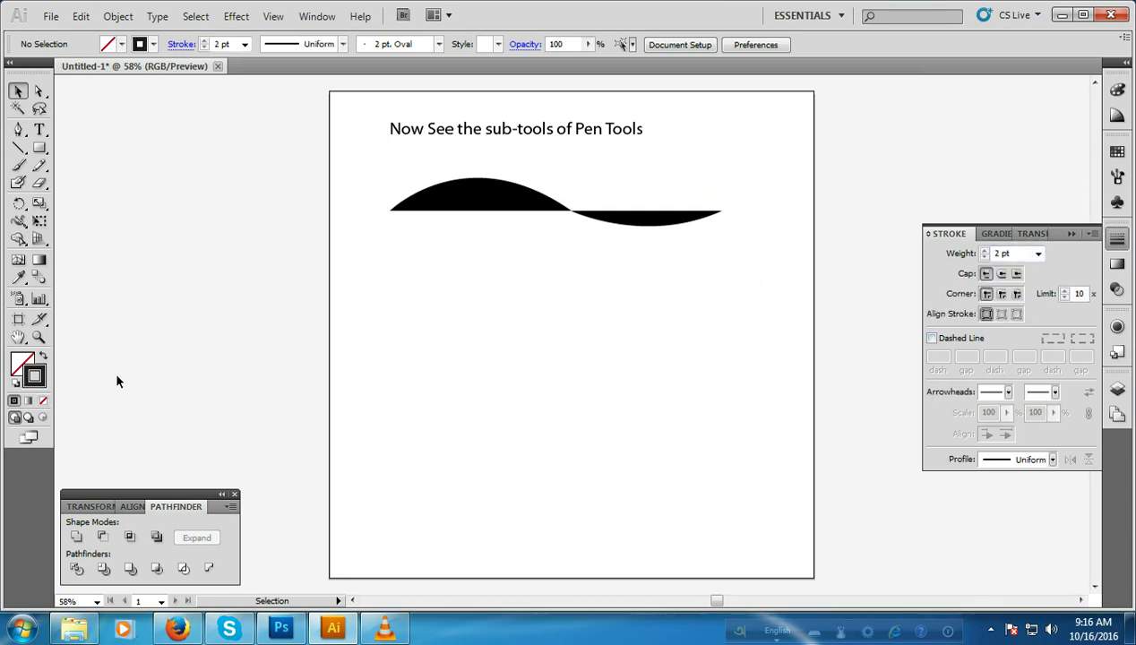
Swap the wave's fill and stroke, giving it a 4 pt stroke with Round Cap and Round Join.
drag(377, 161, 481, 237)
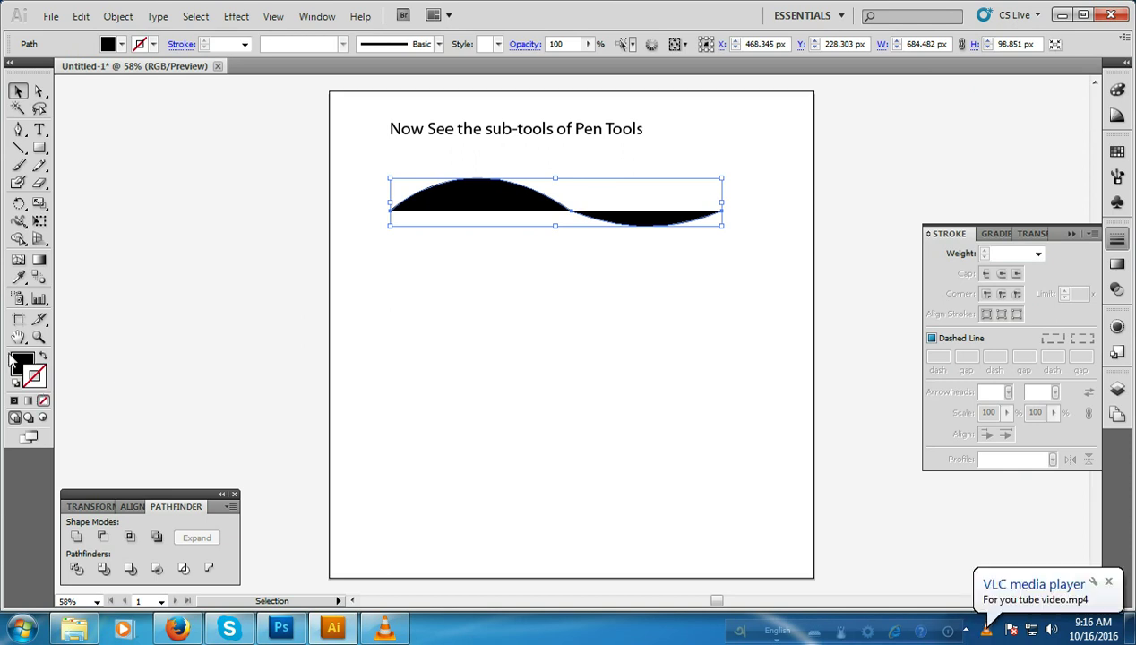
click(44, 355)
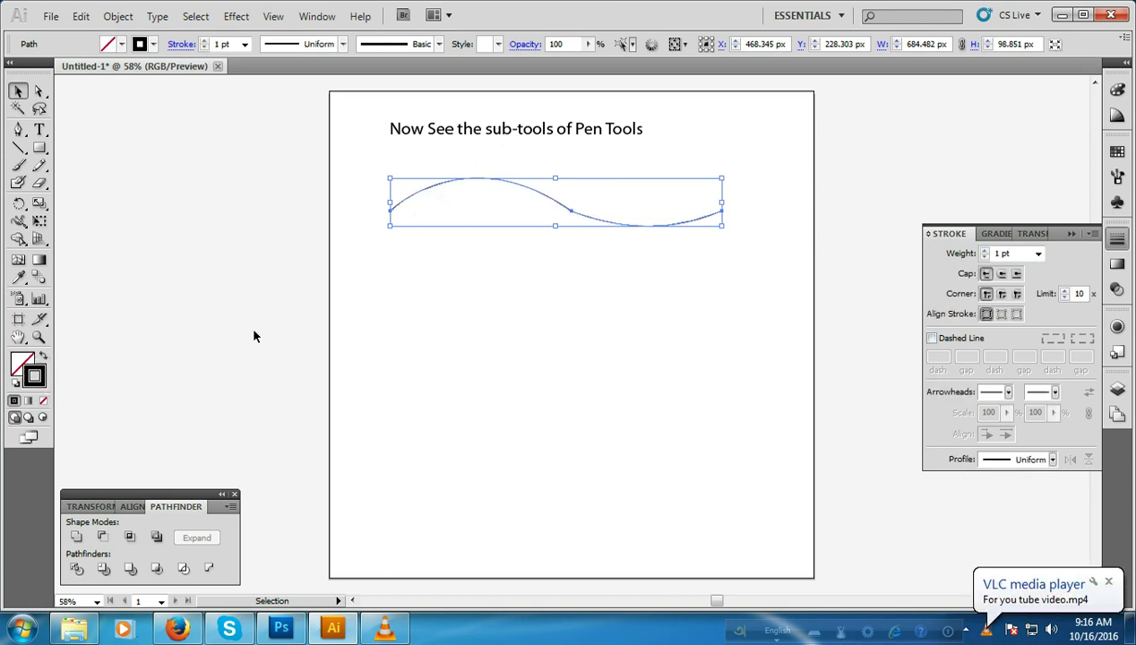
click(1039, 253)
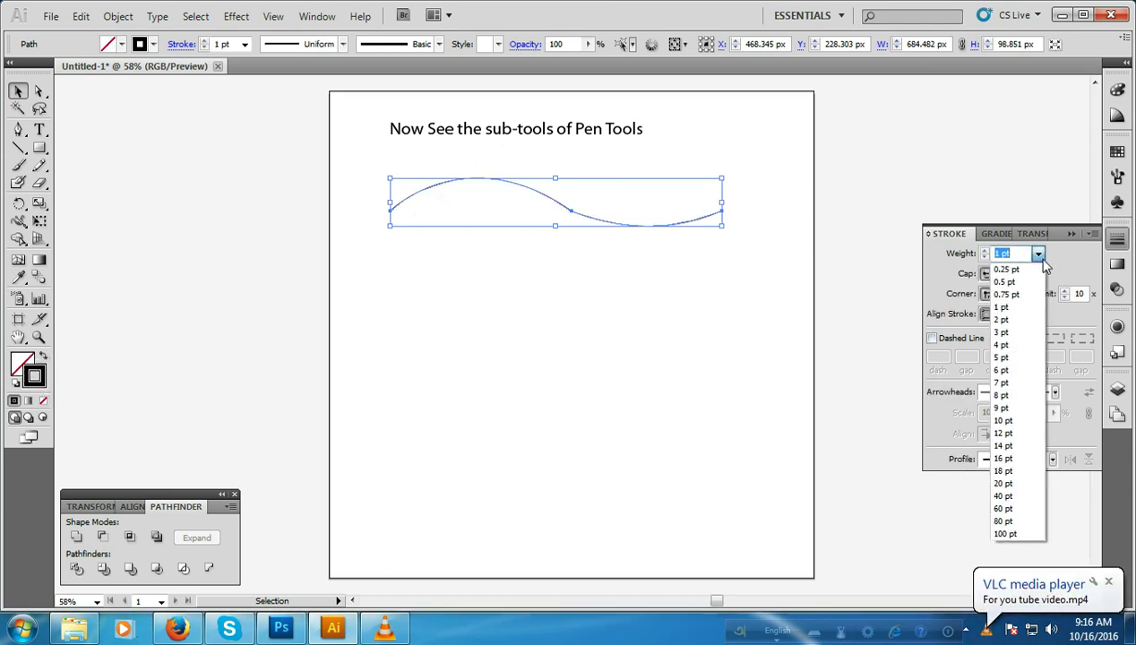
click(1003, 345)
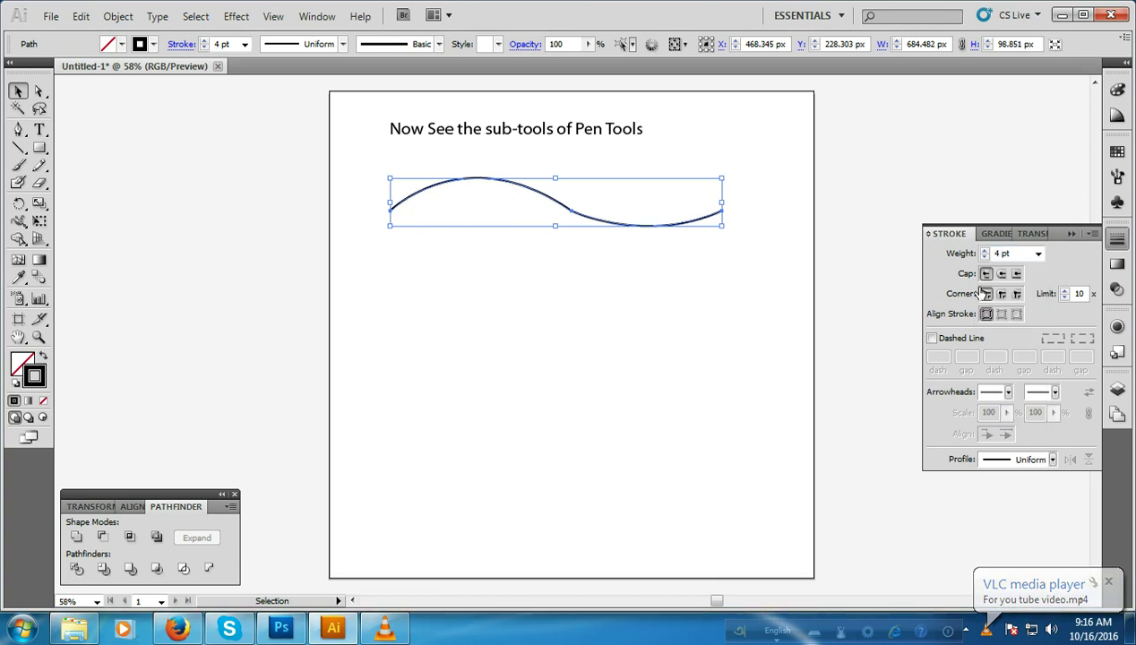
click(1001, 274)
click(1001, 294)
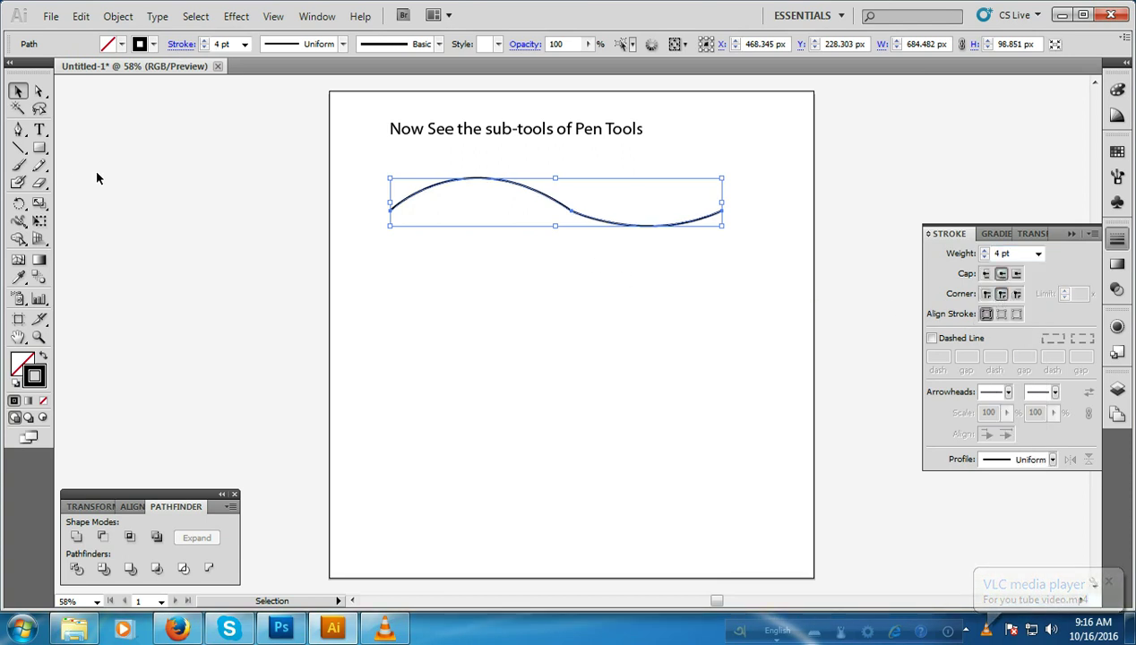
Smooth the kink in the wave's middle with the Pencil tool.
click(40, 164)
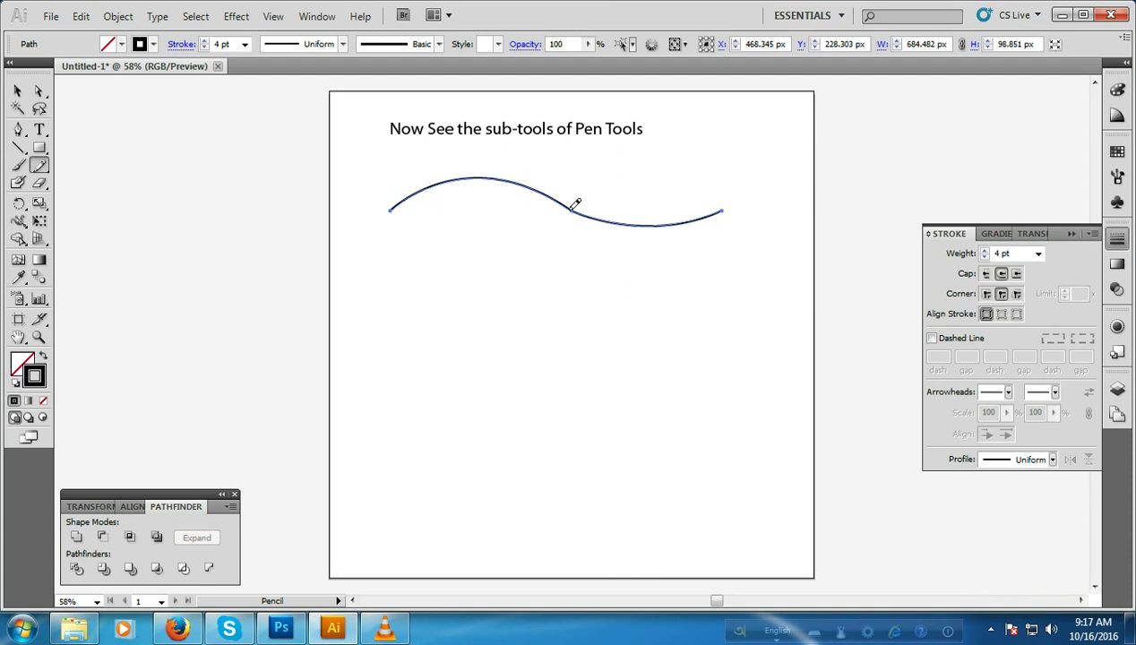
drag(575, 204, 581, 205)
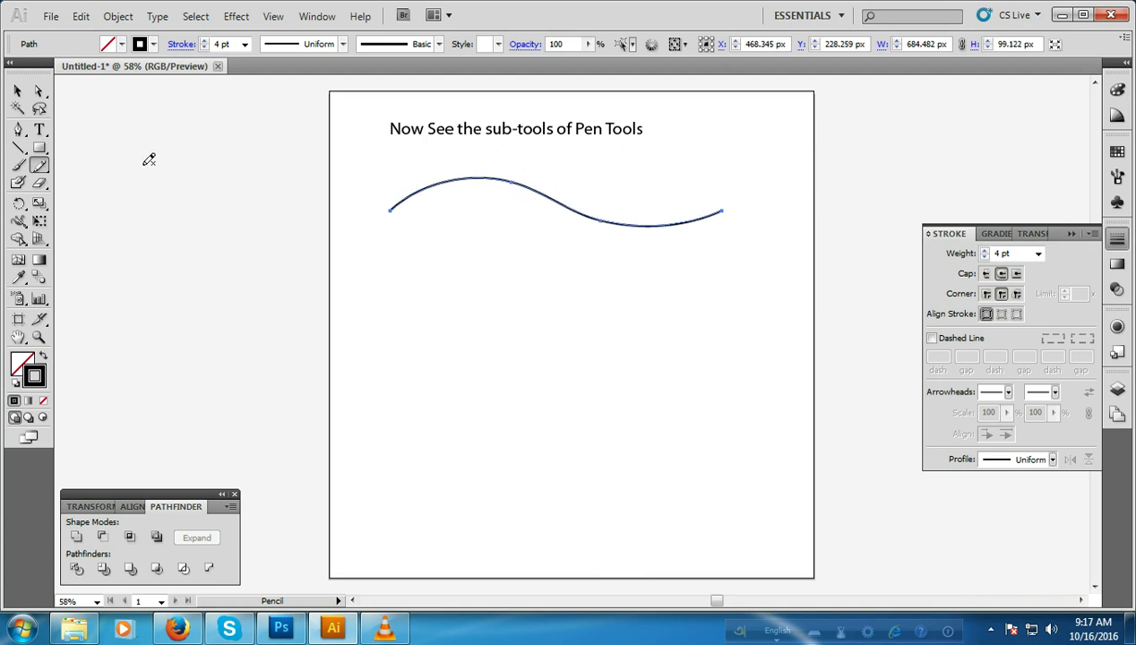
click(18, 91)
click(361, 165)
Copy the wave, paste it in front, and nudge the copy down below the original.
drag(379, 159, 472, 261)
key(ctrl+c)
key(ctrl+f)
key(Down)
key(Down)
key(Down)
key(Down)
key(Down)
key(Down)
key(Down)
key(Down)
key(Down)
key(Down)
key(Down)
key(Down)
key(Down)
key(Down)
key(Down)
key(Down)
key(Down)
key(Down)
key(Down)
key(Down)
key(Down)
key(Down)
key(Down)
key(Down)
key(Down)
key(Down)
key(Down)
key(Down)
Connect the right and left endpoints of both waves into one closed ribbon and select it.
click(535, 324)
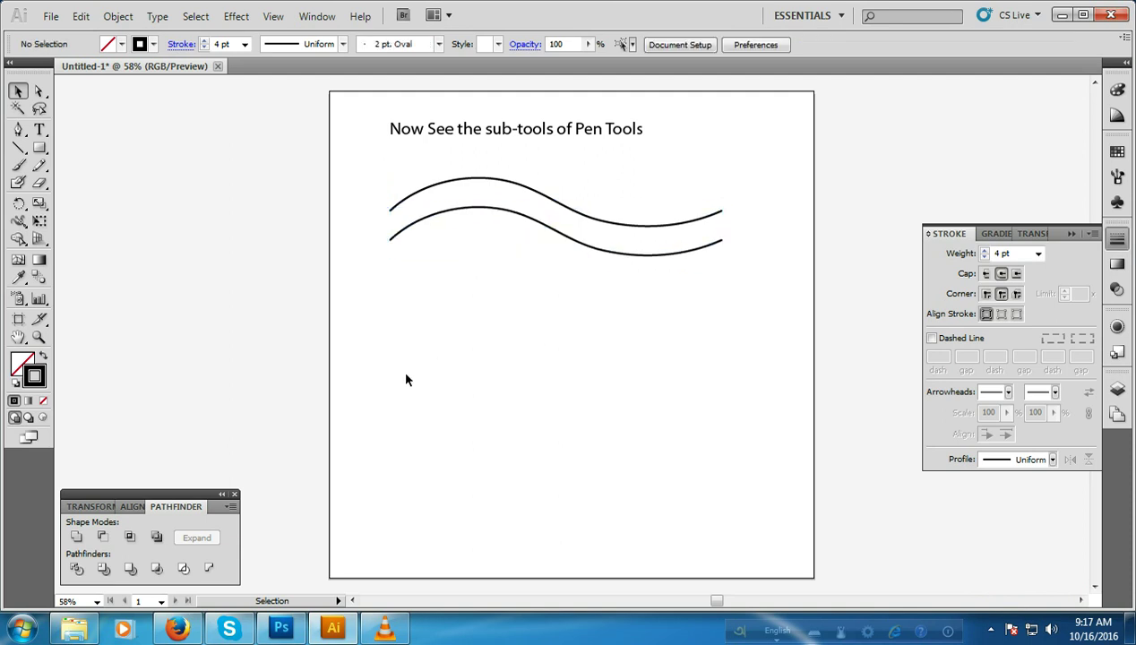
drag(366, 185, 424, 258)
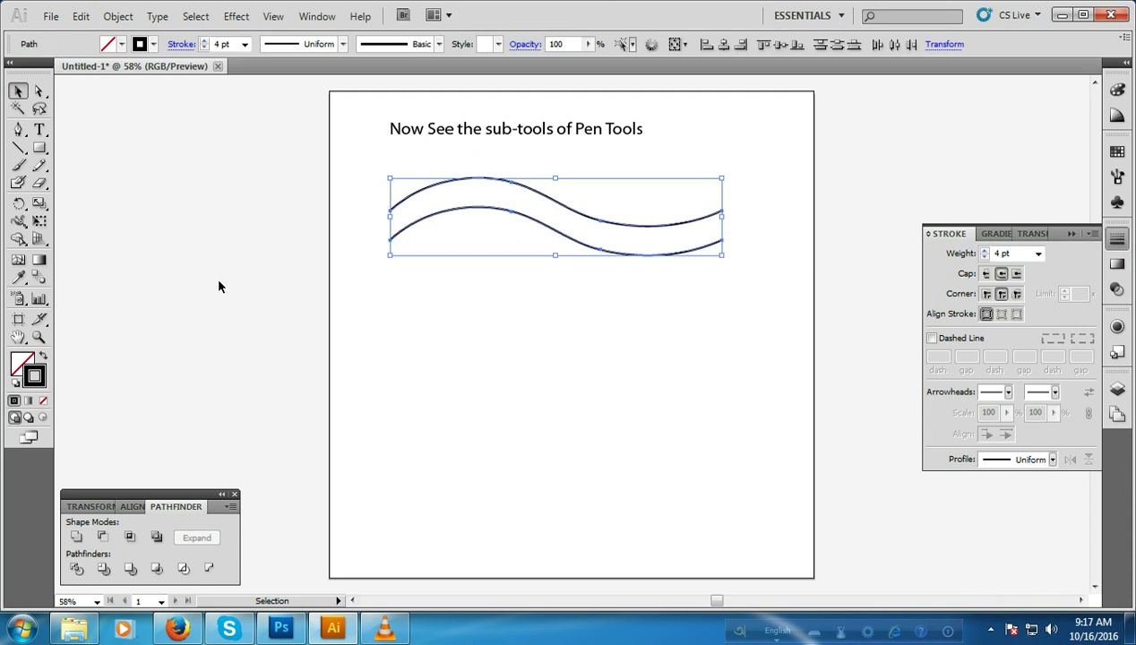
click(18, 129)
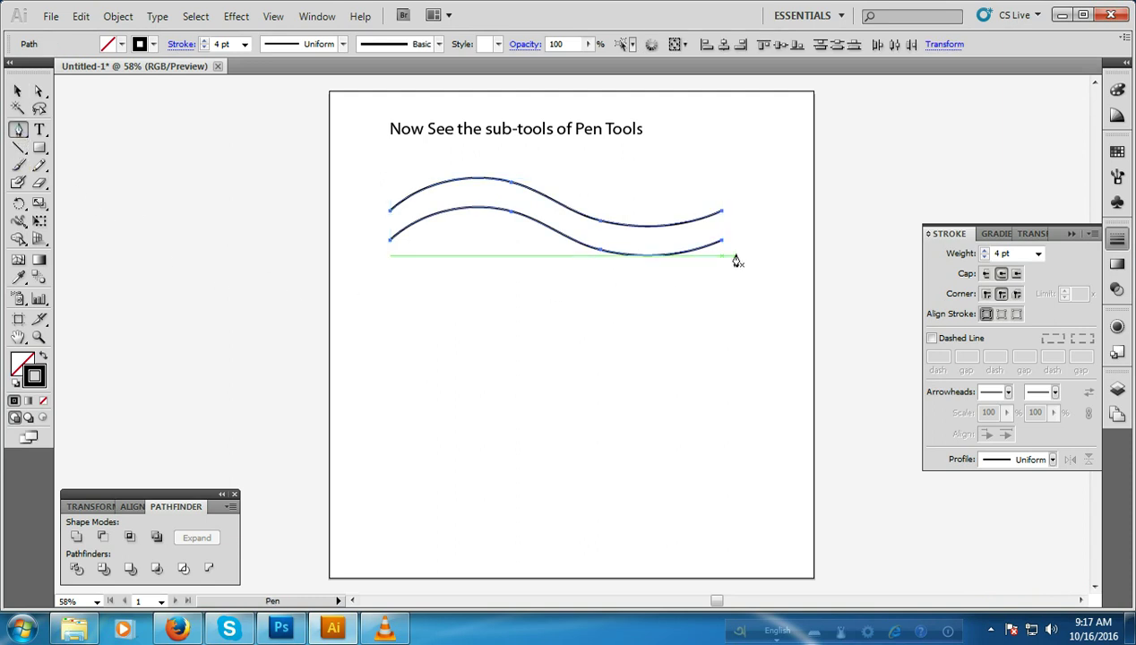
click(724, 217)
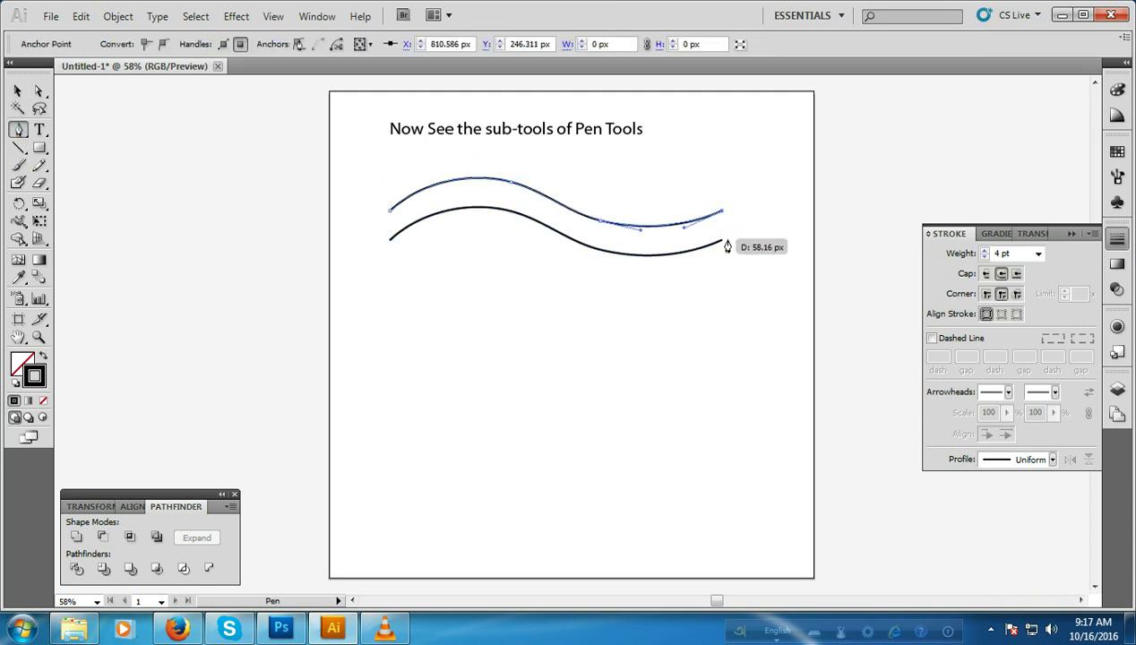
click(721, 241)
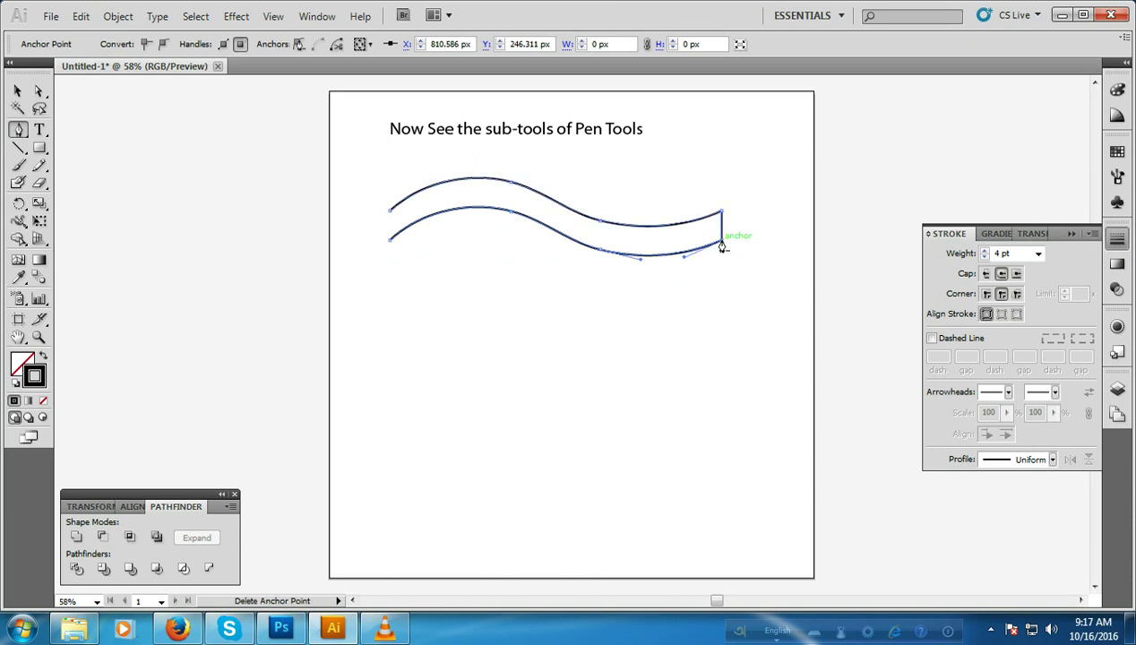
click(390, 216)
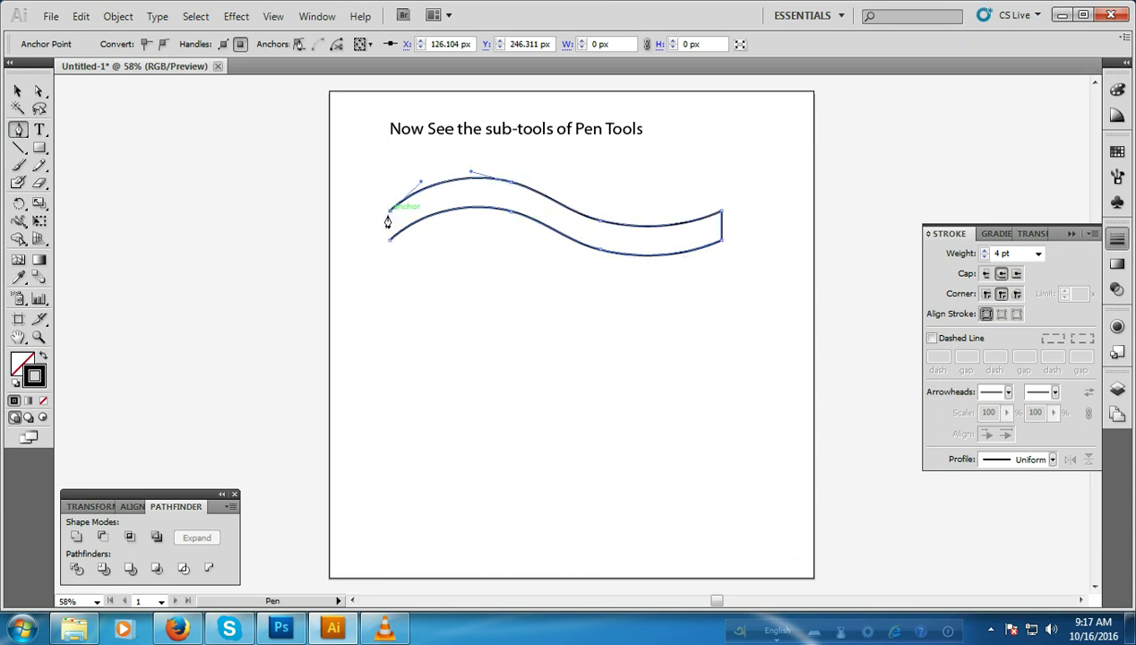
click(390, 242)
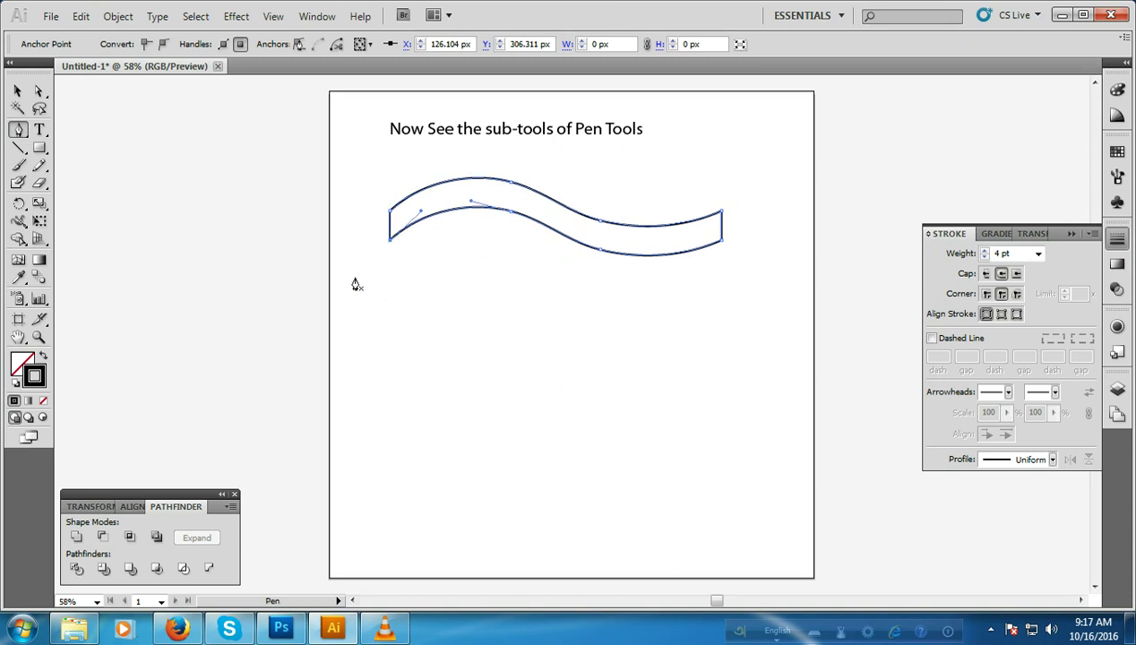
click(17, 90)
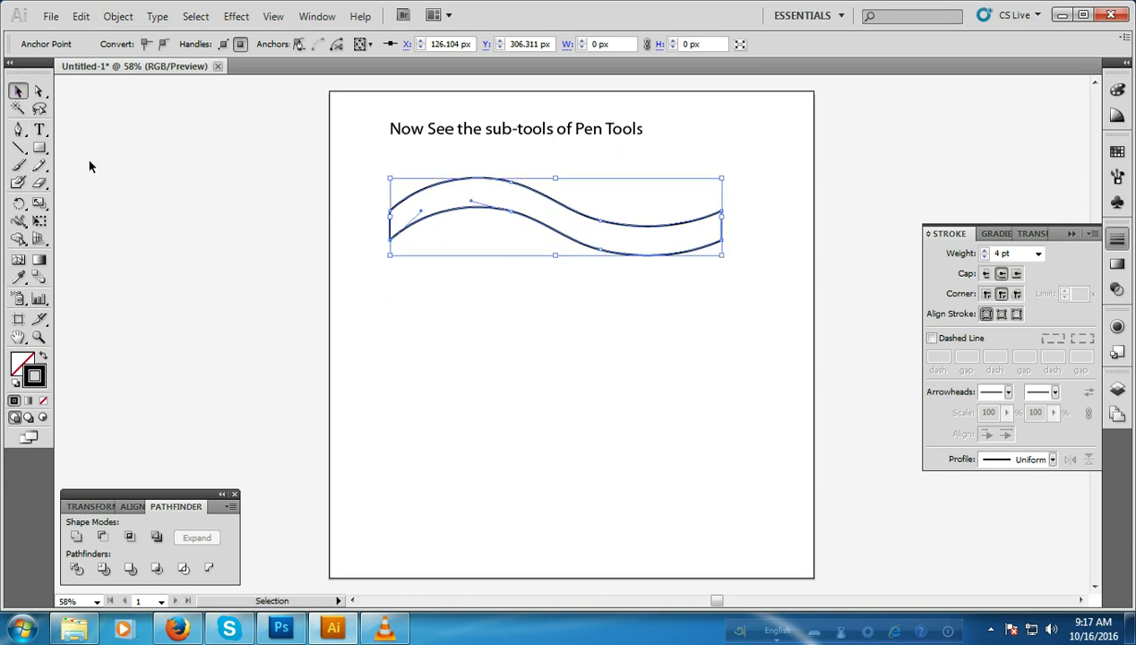
click(380, 283)
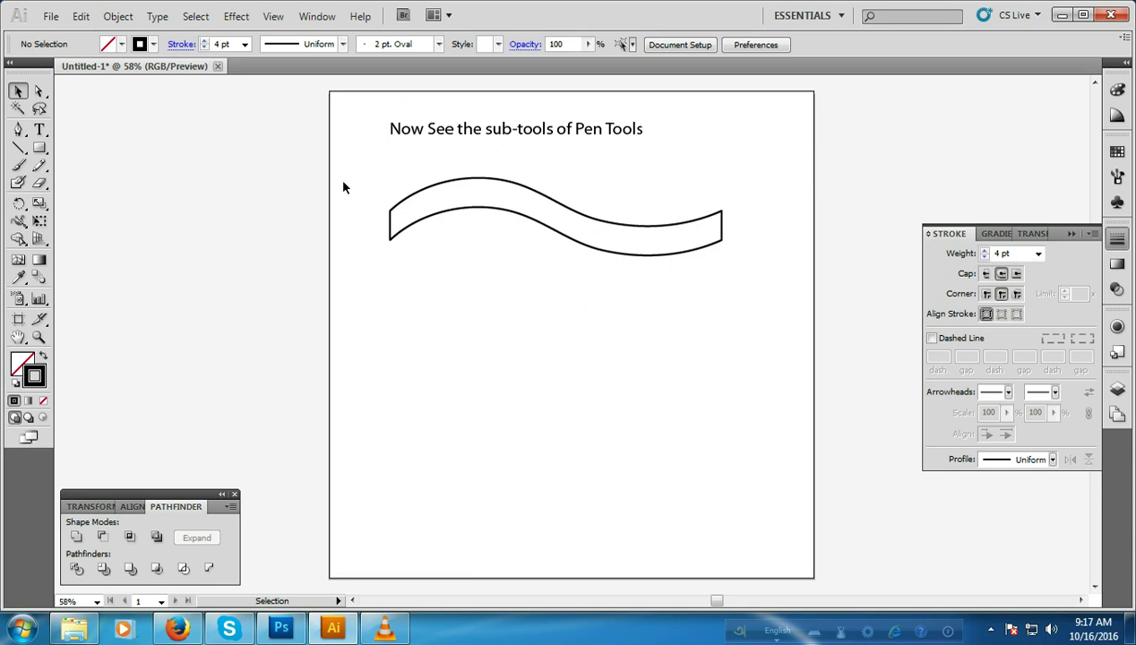
drag(330, 185, 460, 290)
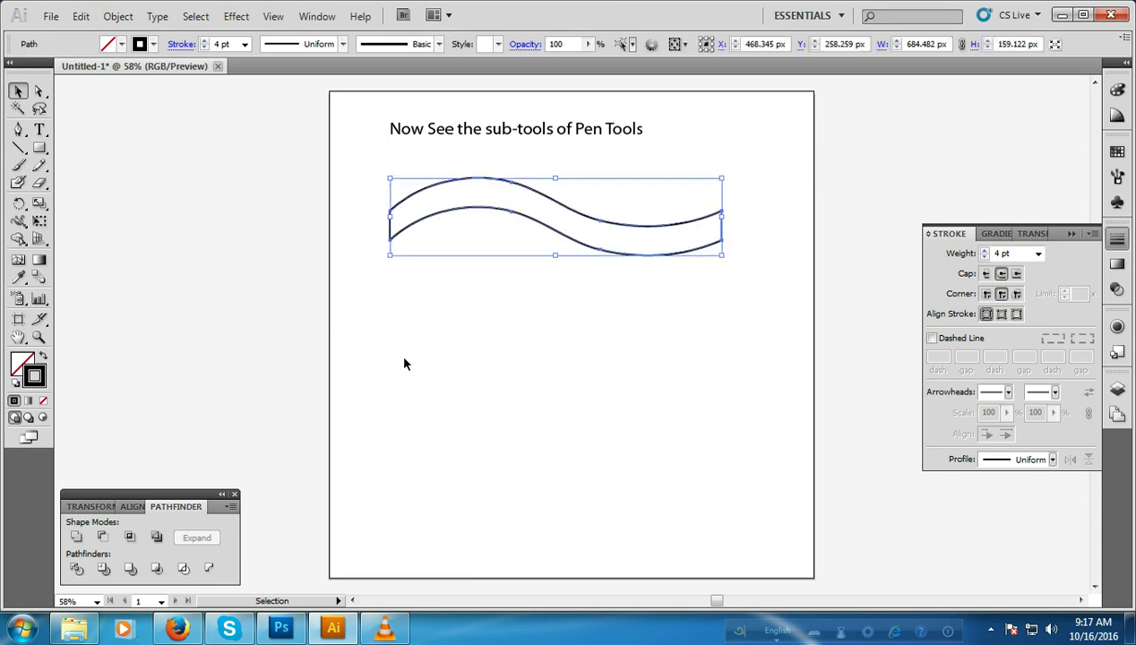
Choose the Add Anchor Point sub-tool, then type and erase a trial 'Add' after the heading.
click(17, 131)
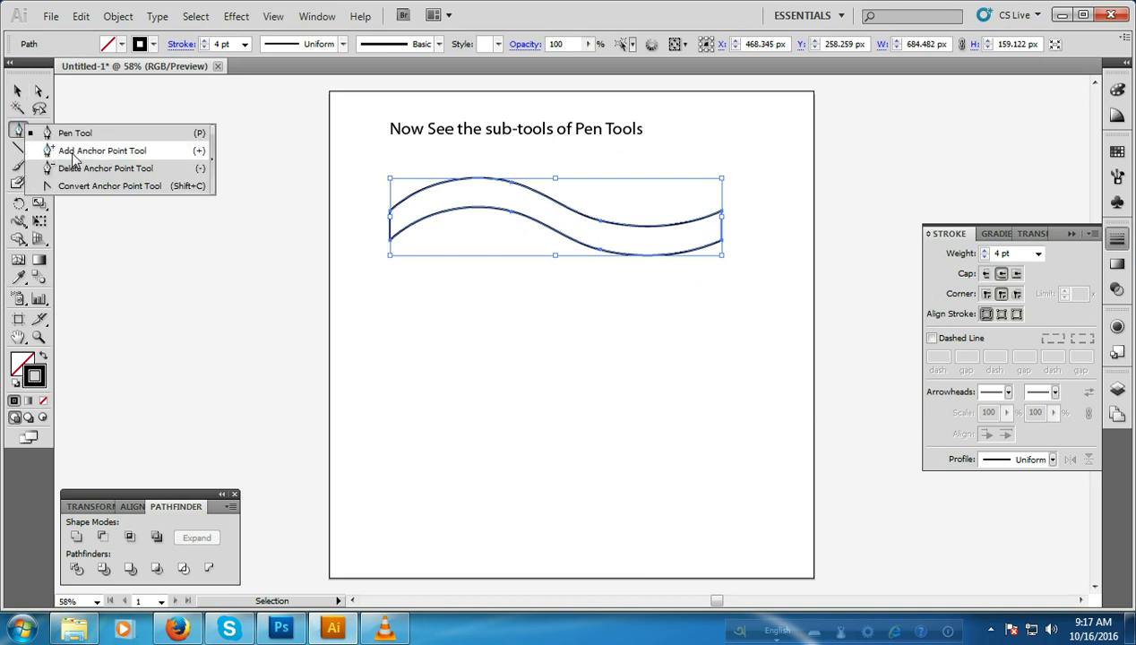
click(44, 151)
click(40, 131)
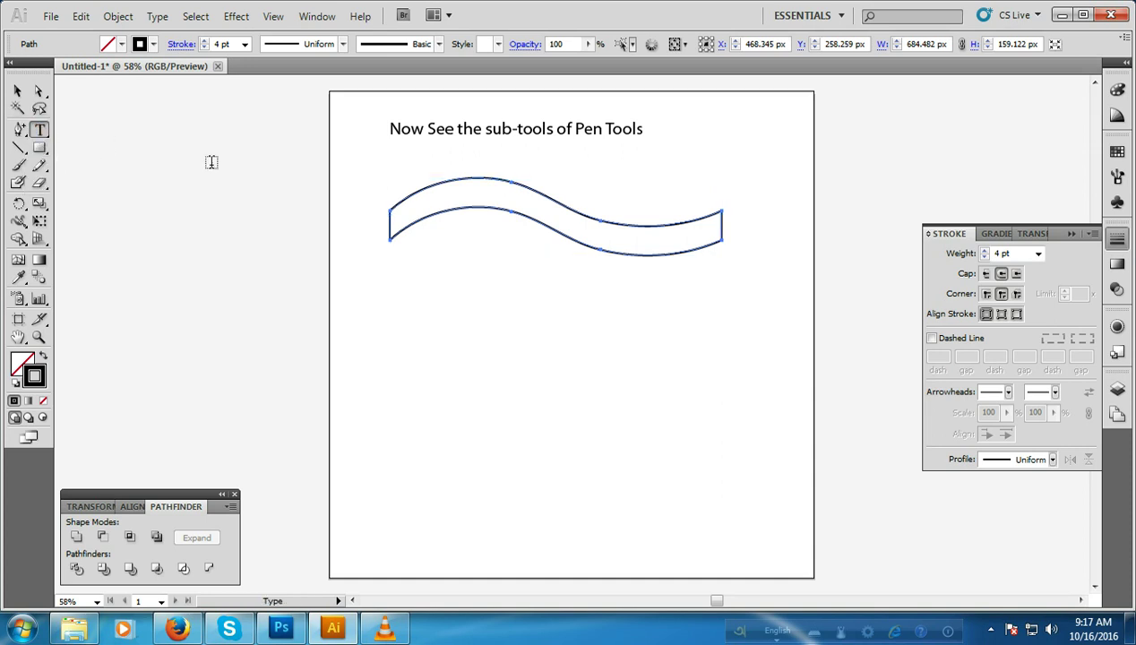
click(652, 130)
text(Add)
key(BackSpace)
key(BackSpace)
key(BackSpace)
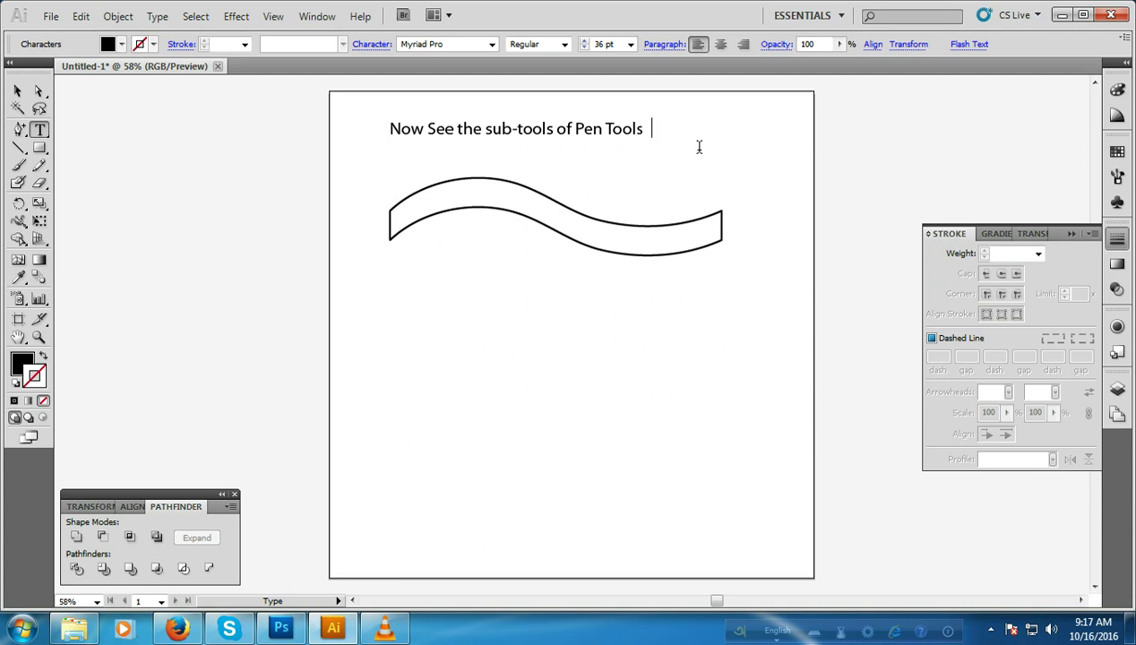
Marquee-select the heading text and delete it.
click(18, 90)
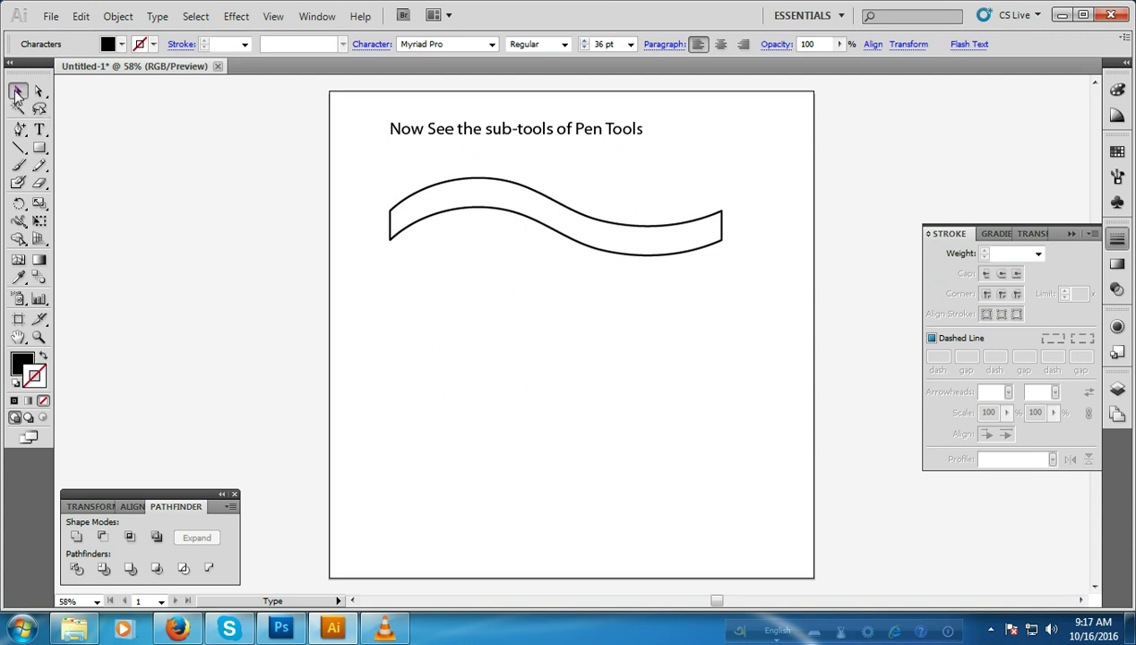
click(678, 134)
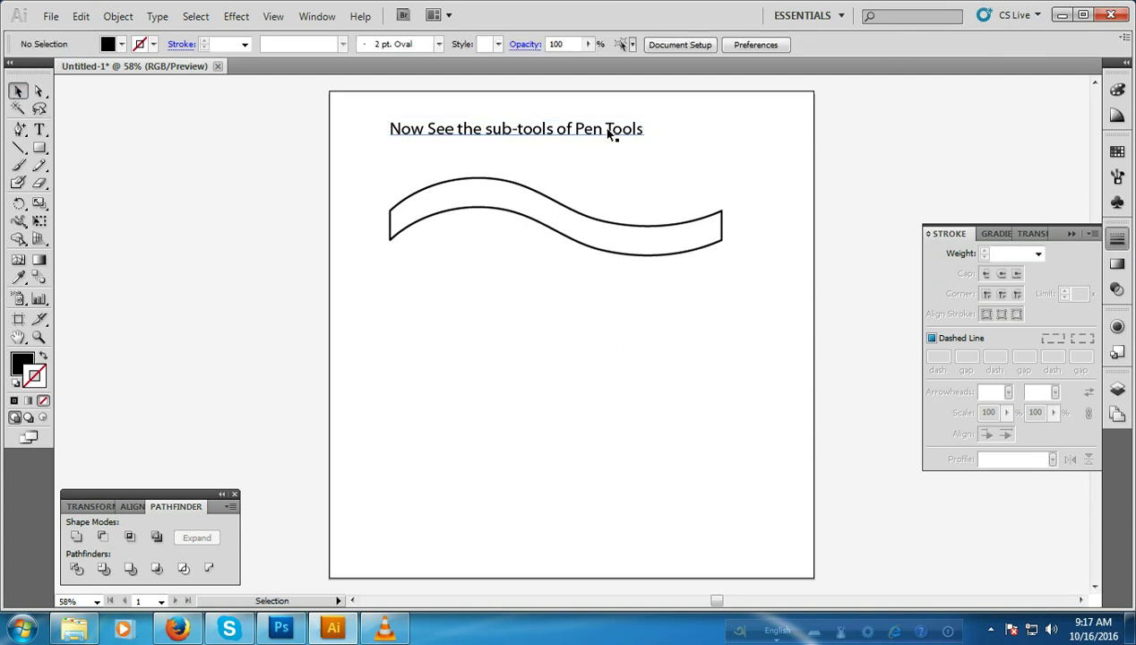
drag(523, 101, 679, 158)
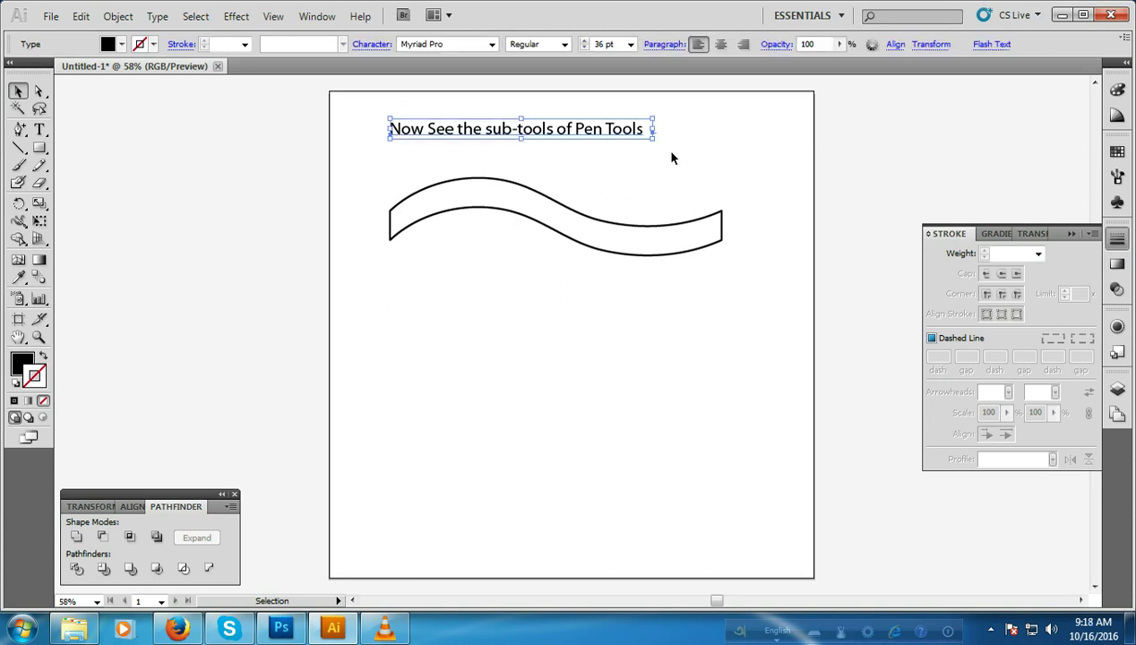
key(Delete)
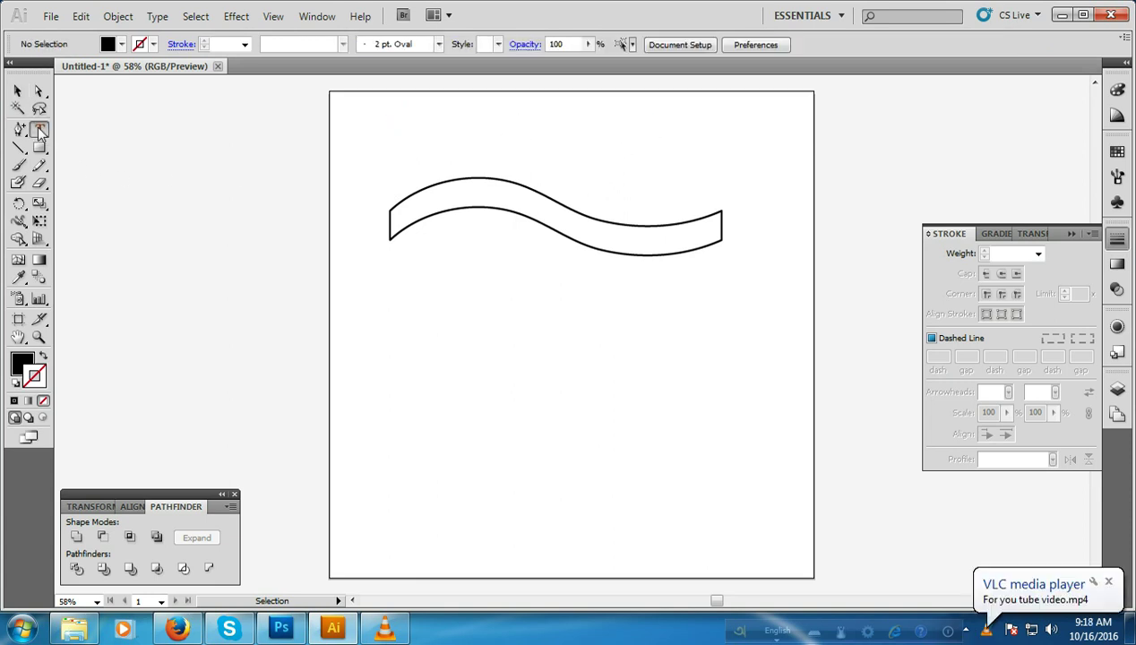
Type the heading 'Now see Add Anchor point tool of sub- tool of pen tools' above the ribbon.
key(t)
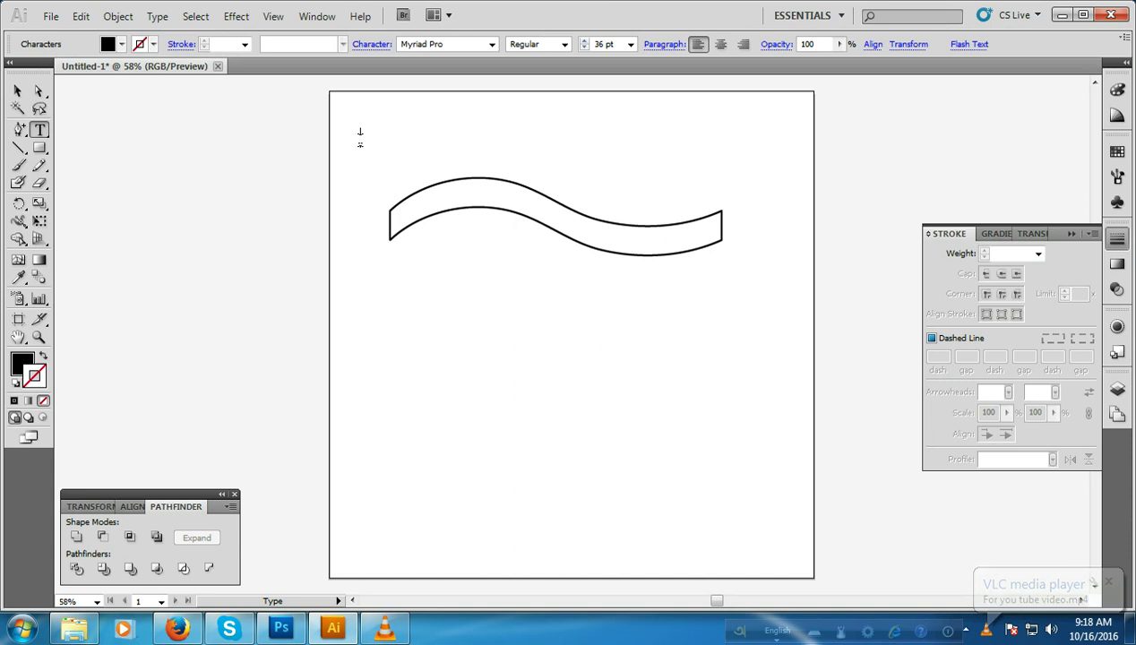
text(Noe)
key(BackSpace)
key(BackSpace)
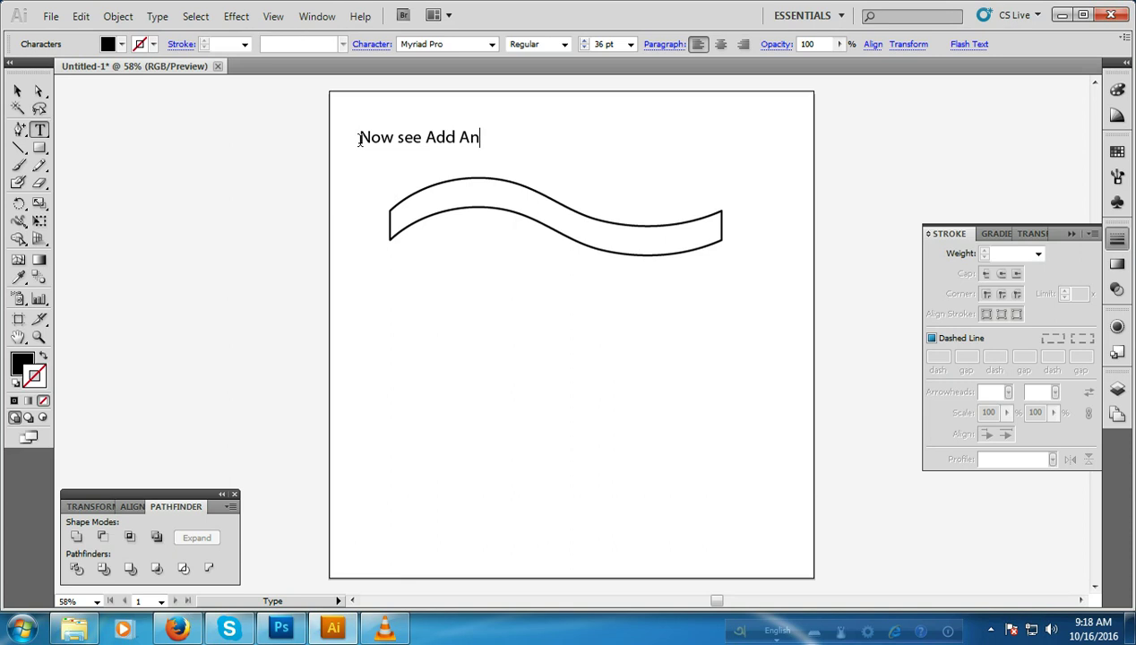
text(chor)
text( point tool of sub- tool)
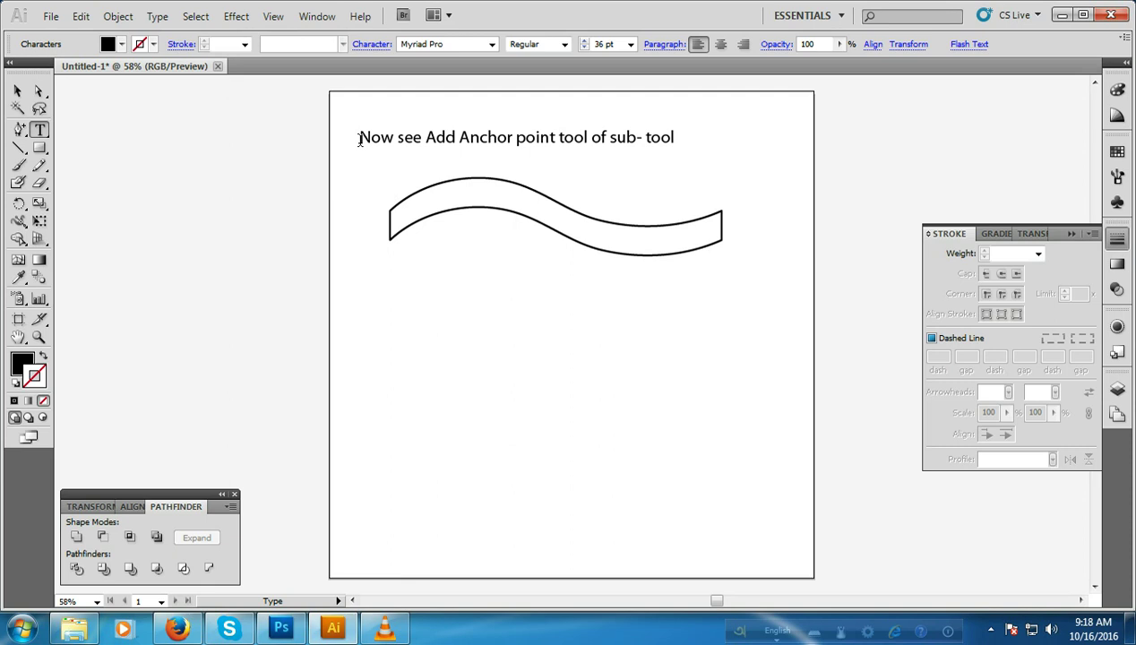
text( of pen tools)
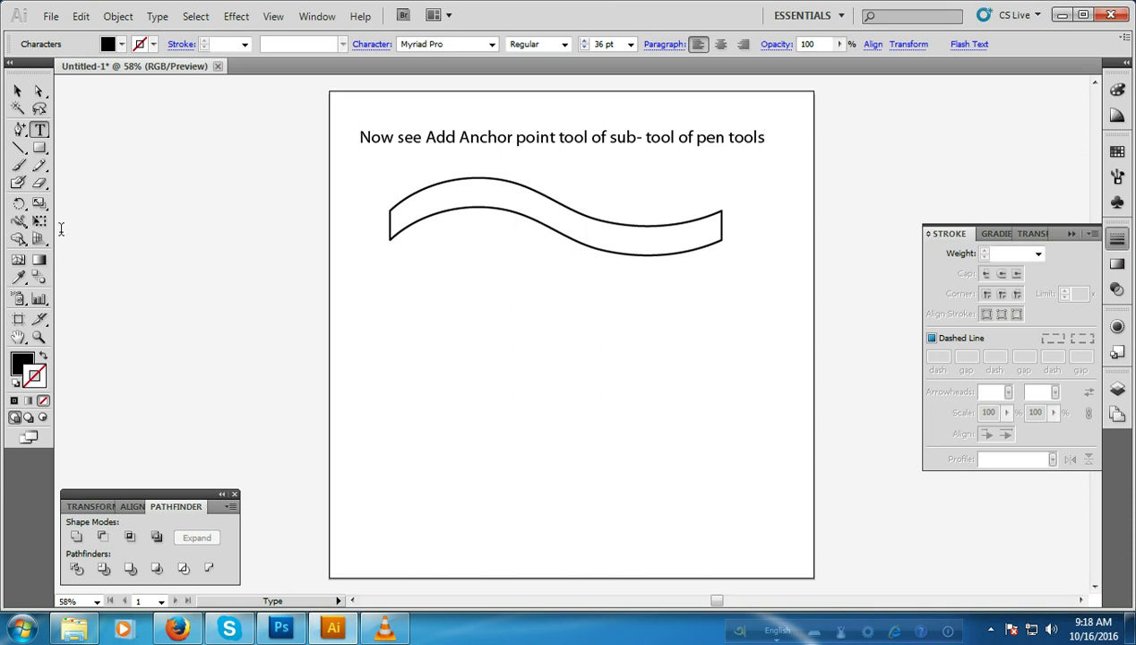
Add three anchor points on the ribbon's upper curve and two on its lower curve.
click(18, 132)
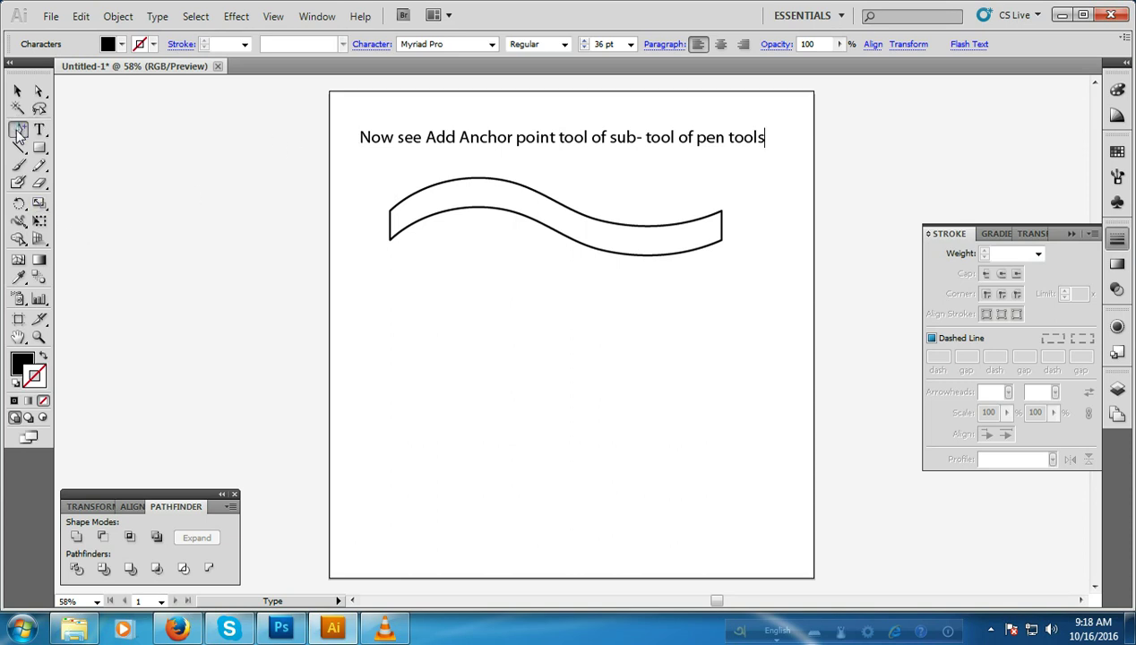
click(435, 190)
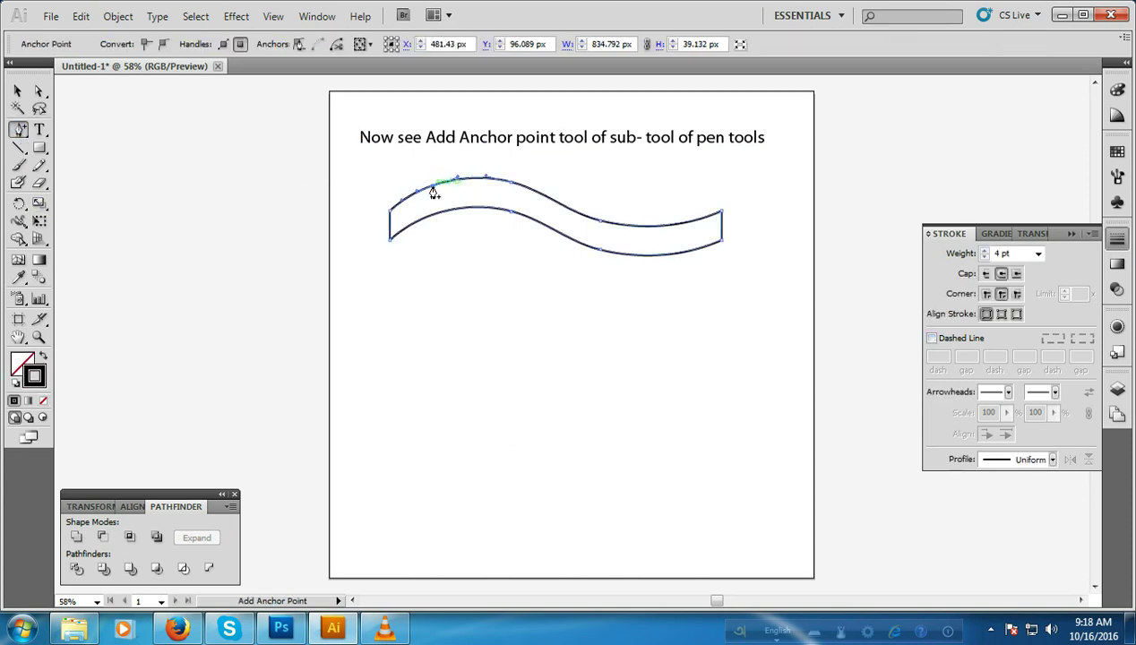
click(566, 210)
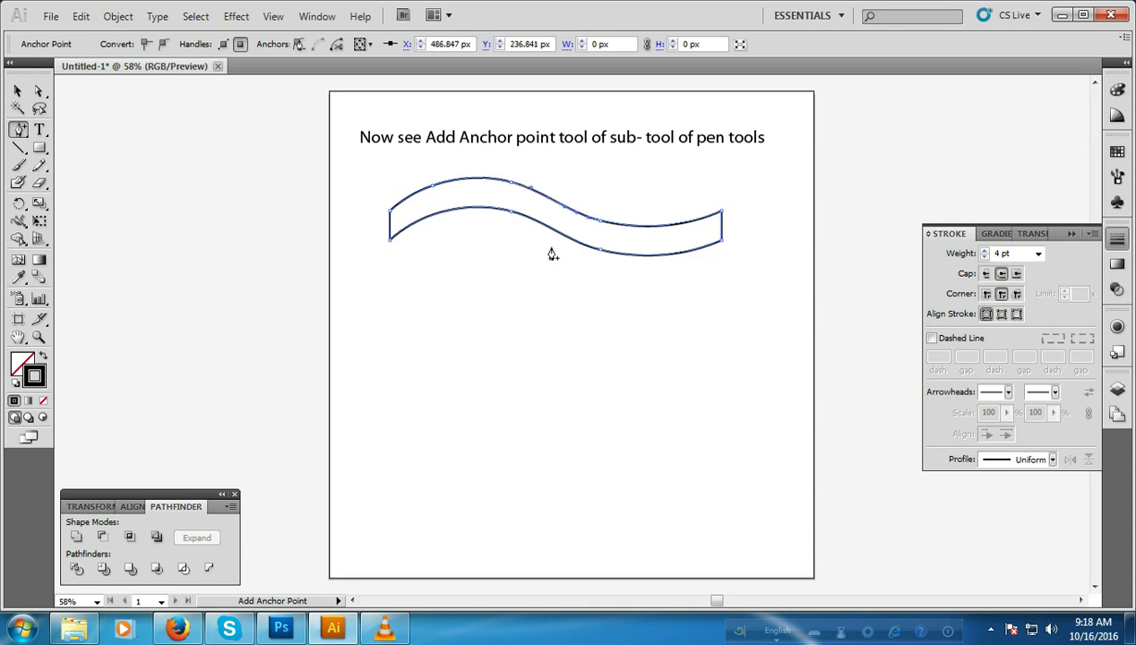
click(663, 227)
click(474, 209)
click(553, 231)
Type 'But Please see now' below the ribbon and add another lower-curve anchor point.
click(39, 131)
click(487, 306)
text(But)
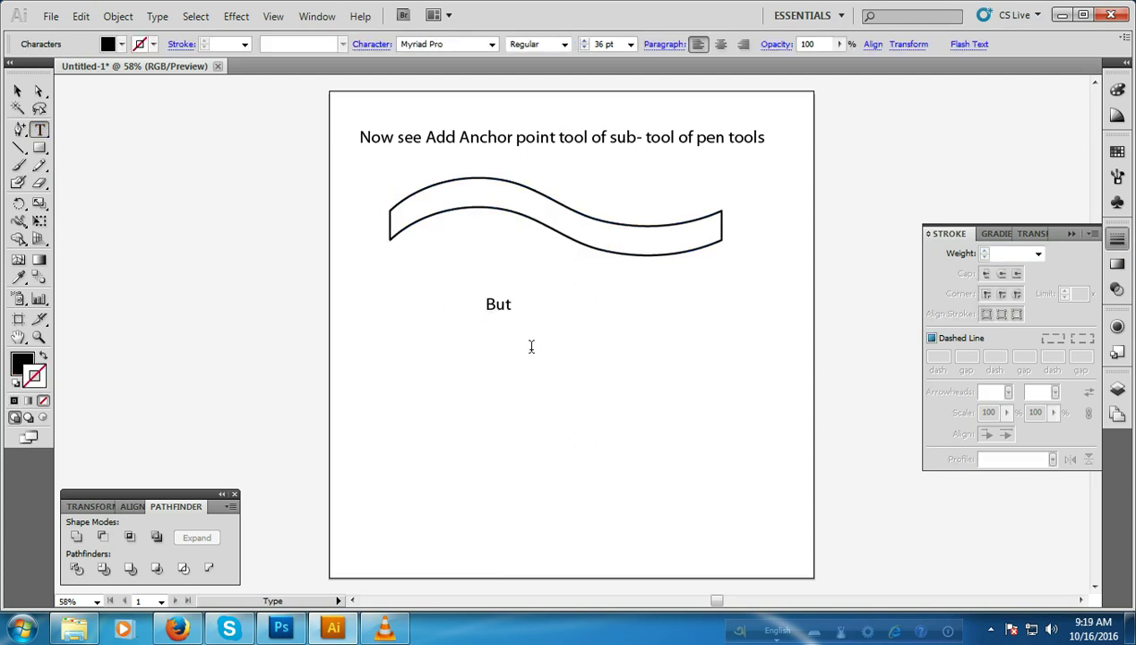
text( Please)
text( see now)
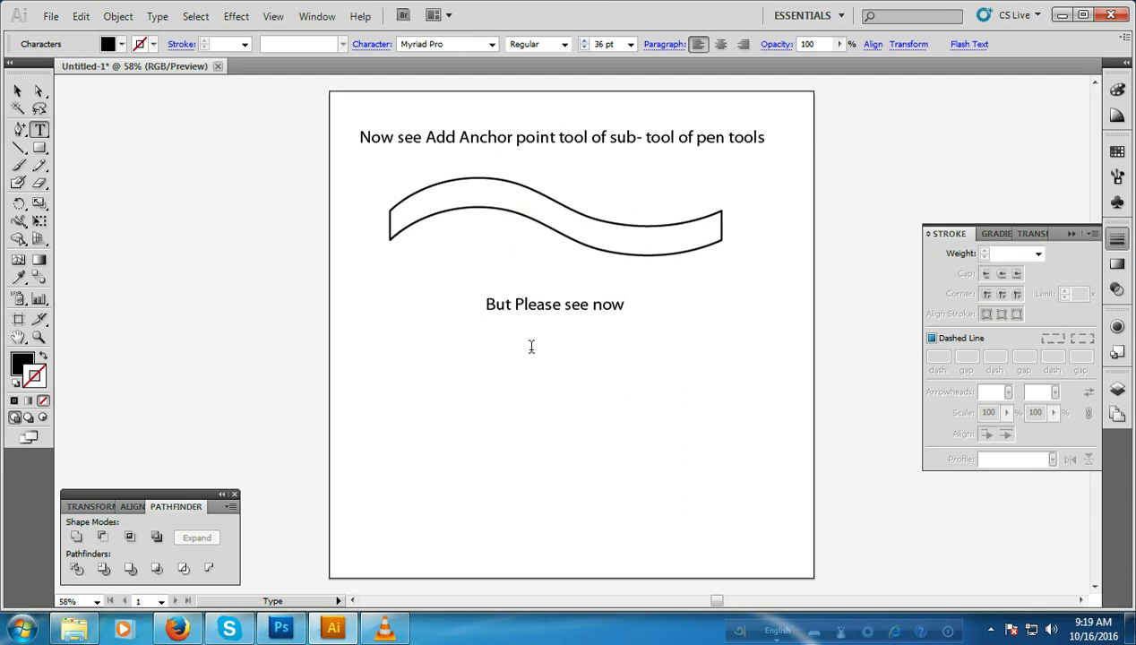
click(19, 129)
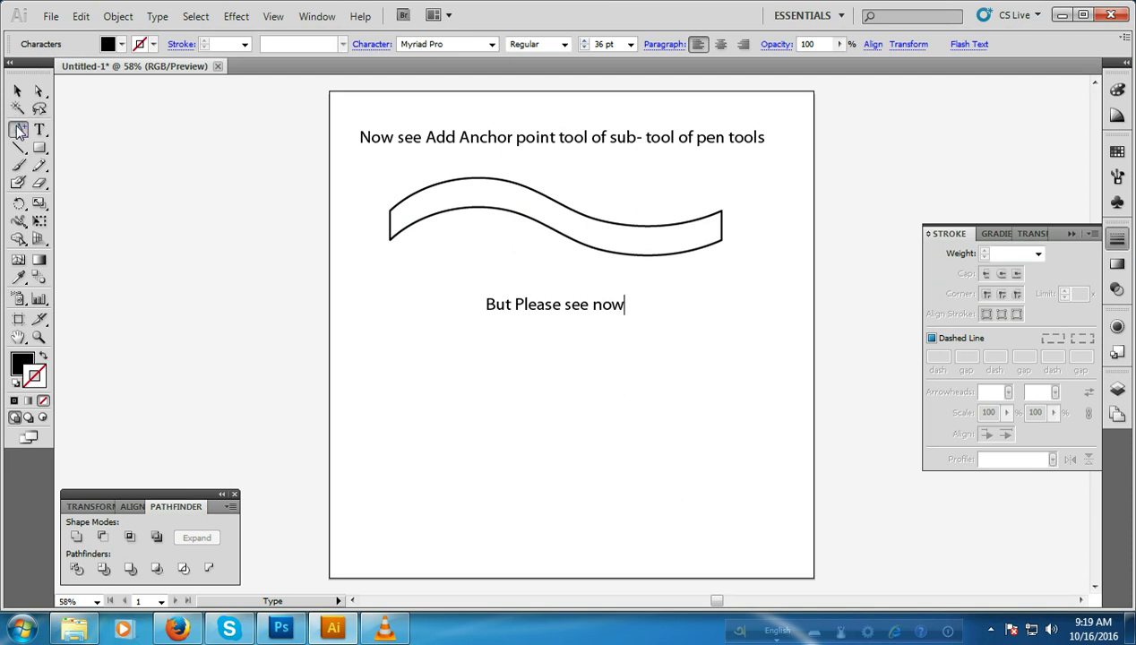
click(499, 212)
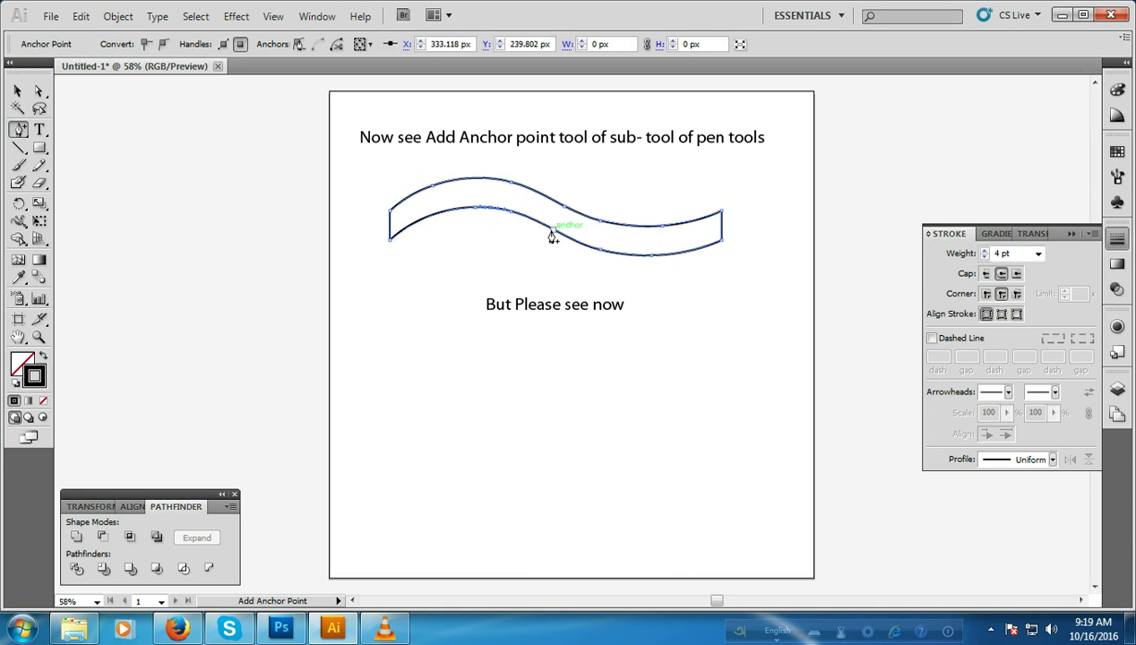